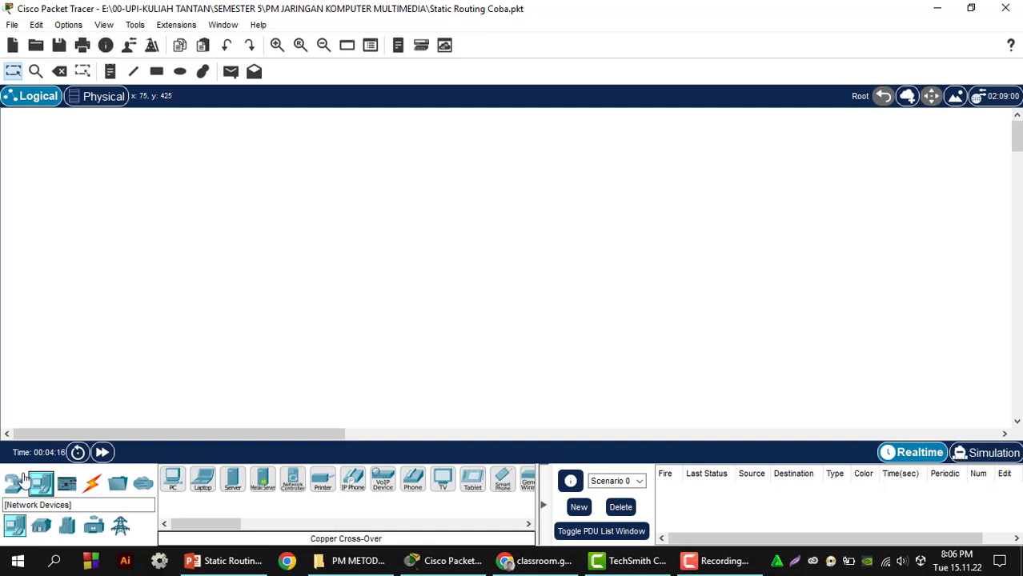
Step: Check the topology slide in PowerPoint and place two 2901 routers side by side in the upper part of the Packet Tracer workspace
left_click(17, 490)
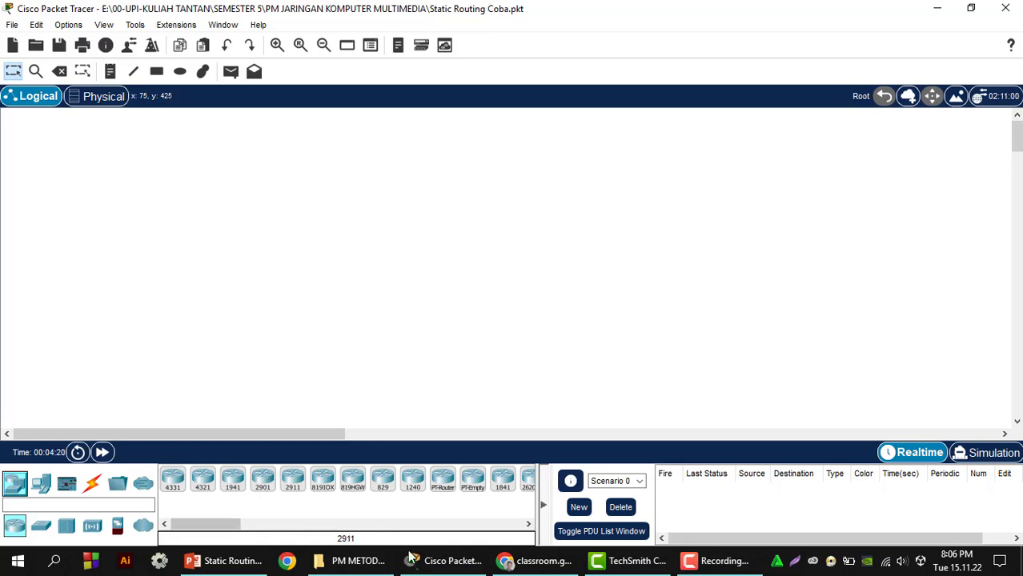
left_click(246, 565)
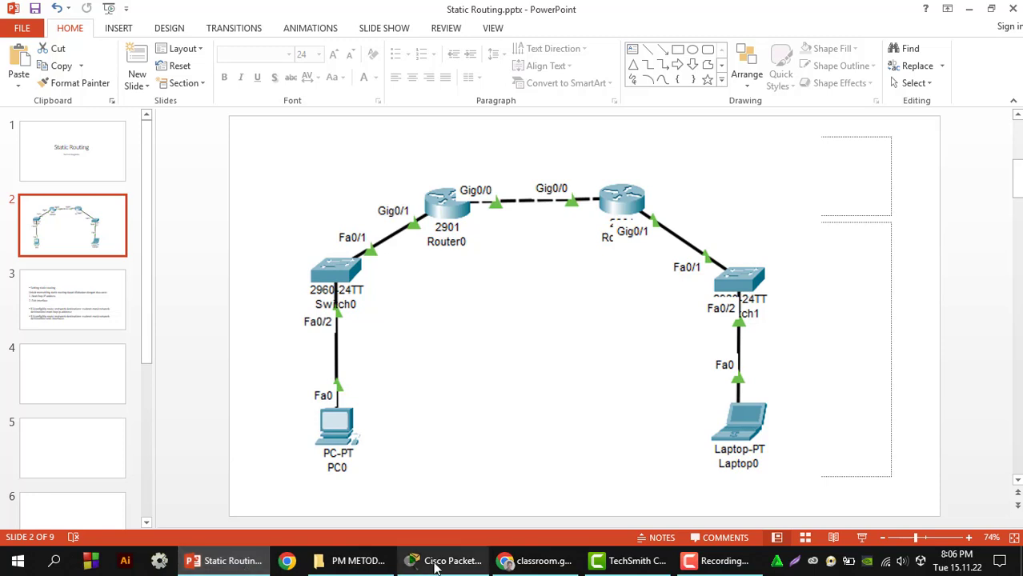
left_click(408, 562)
left_click_drag(262, 481, 300, 366)
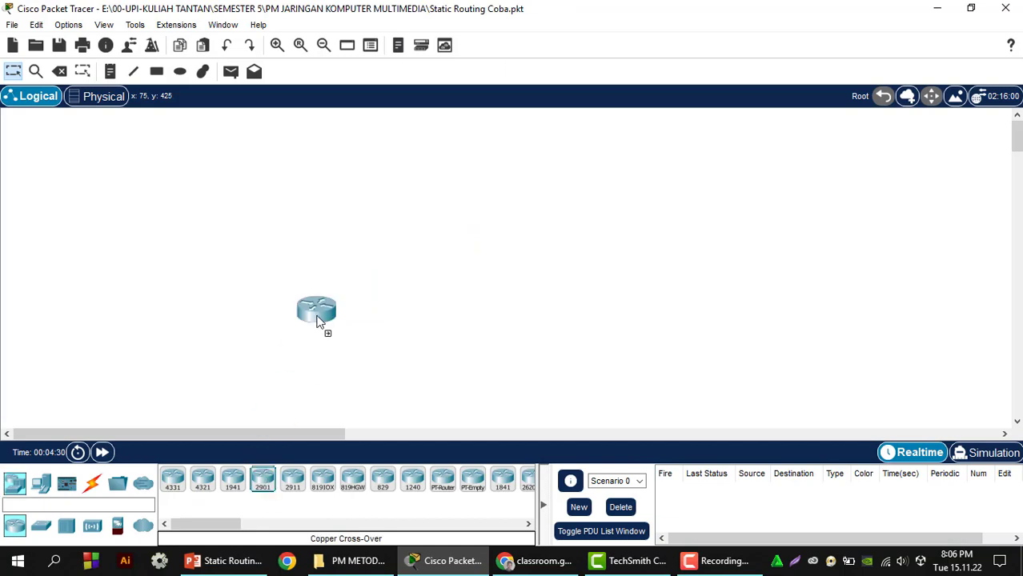
left_click_drag(334, 183, 334, 183)
left_click_drag(262, 480, 480, 190)
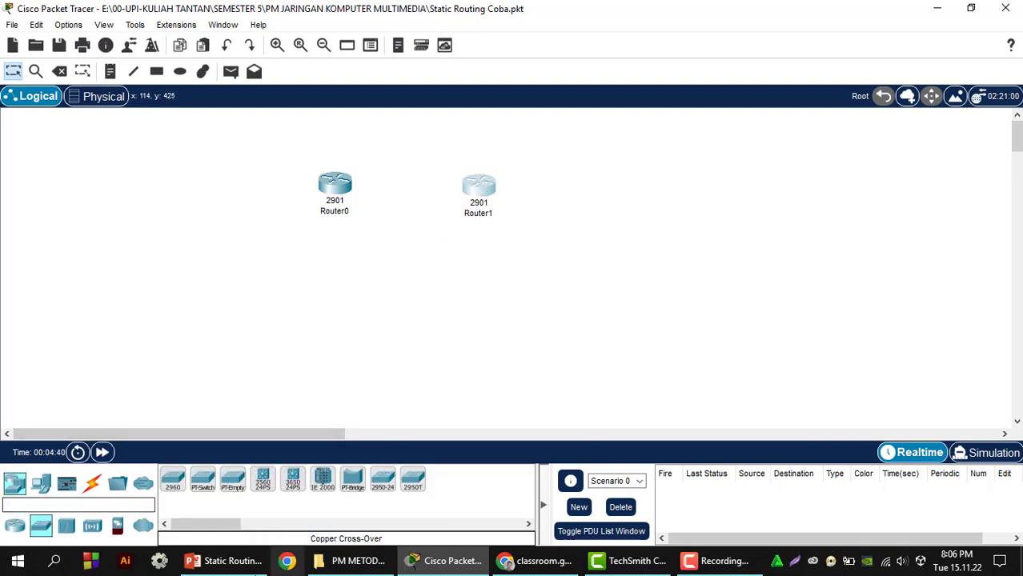
Step: Check the PowerPoint topology again and place a 2960 switch below each of the two routers in Packet Tracer
left_click(226, 561)
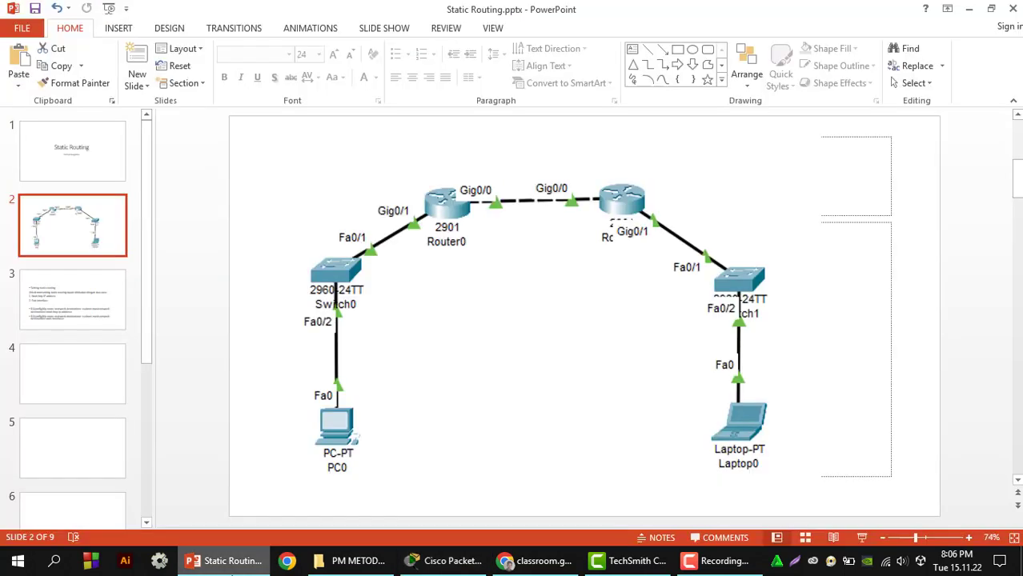
left_click(454, 561)
left_click_drag(172, 478, 325, 288)
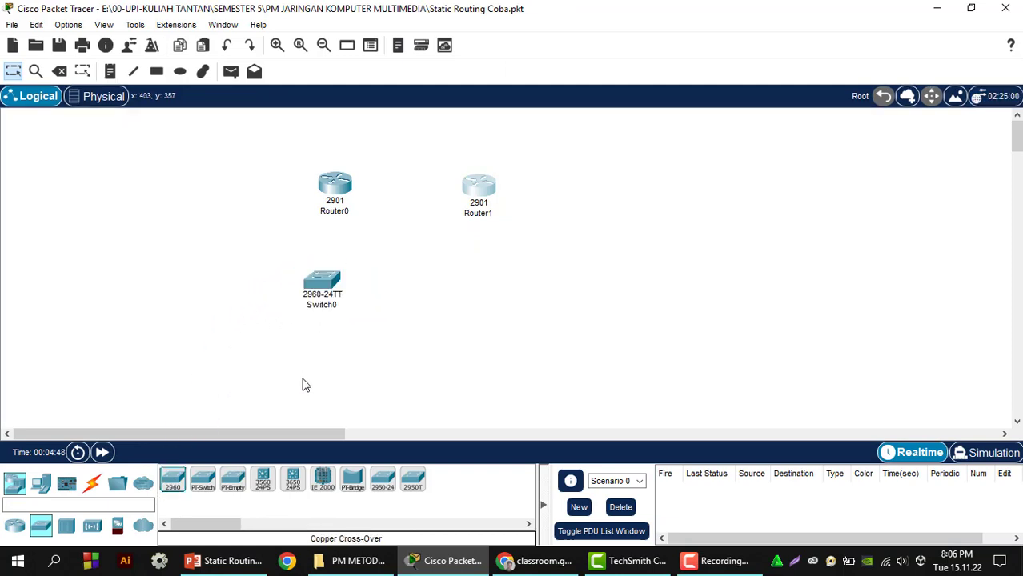
left_click_drag(173, 485, 487, 284)
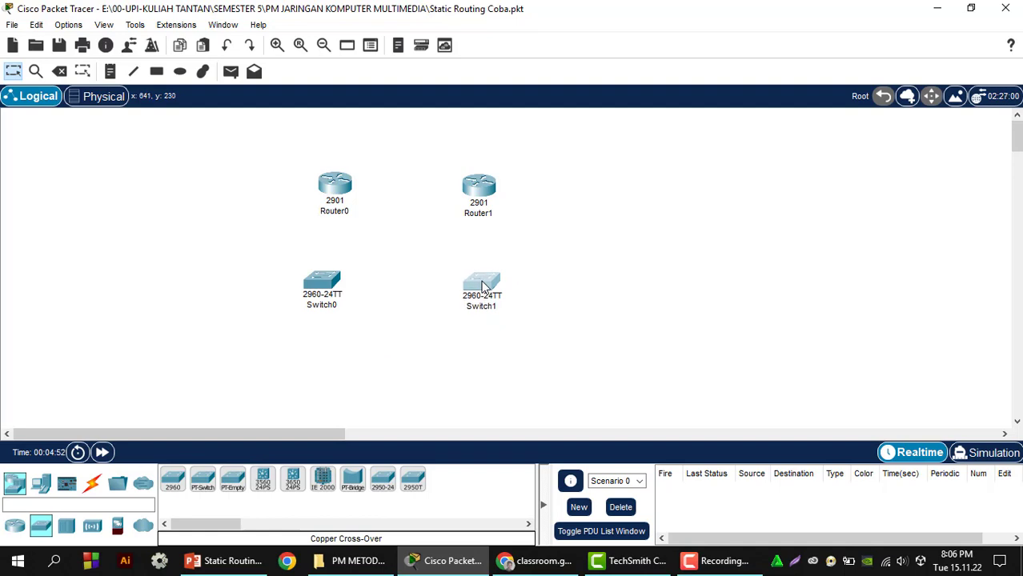
Step: Place a PC below Switch0 and a laptop below Switch1
left_click(46, 485)
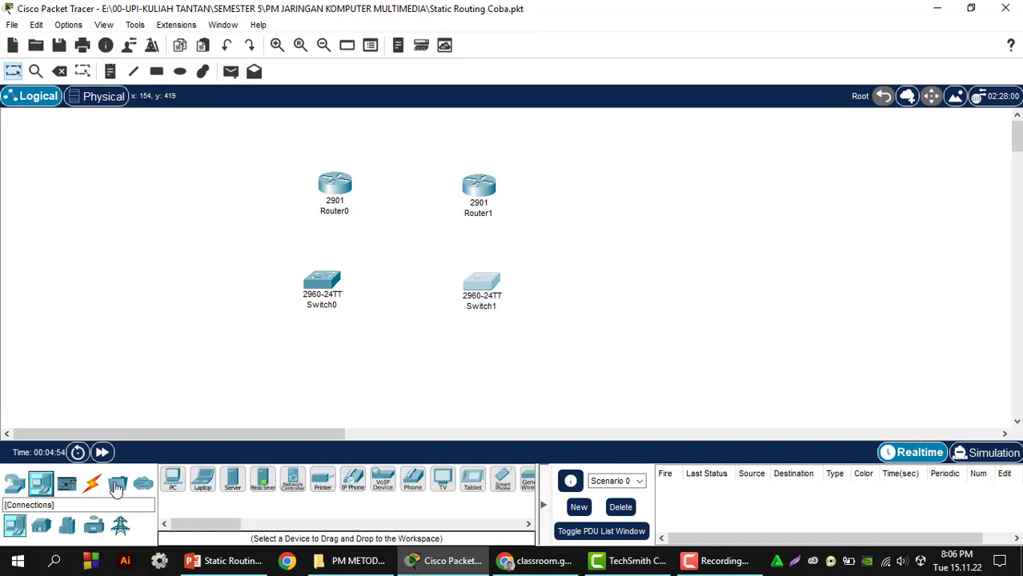
left_click_drag(174, 480, 295, 383)
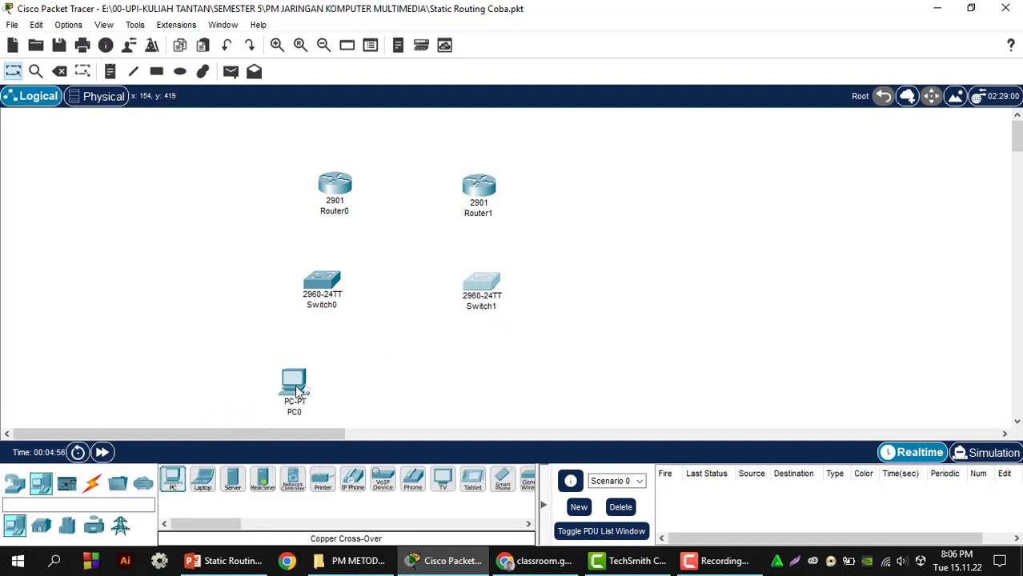
left_click_drag(203, 482, 474, 380)
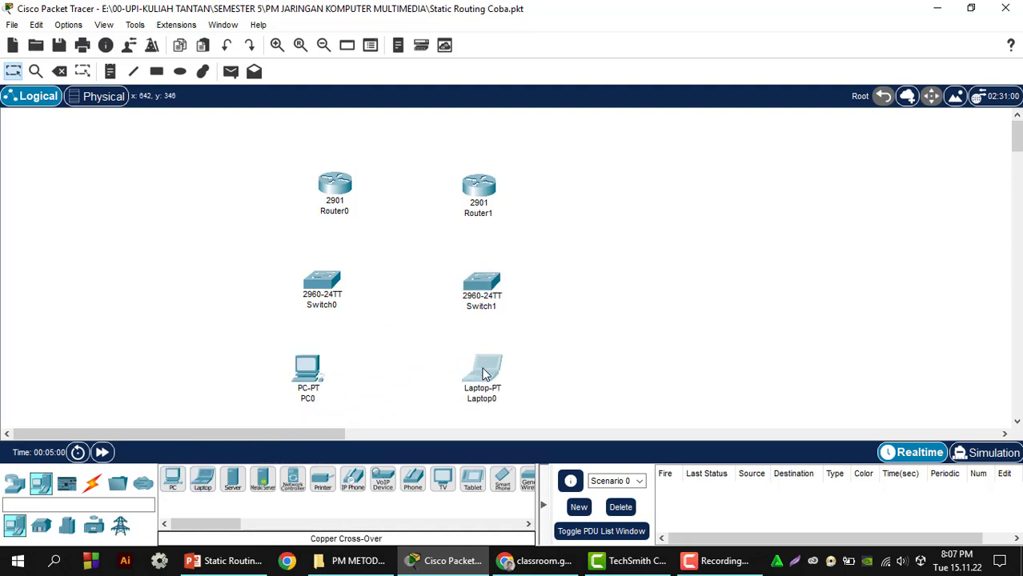
Step: Check the PowerPoint topology and, in Packet Tracer, connect PC0 FastEthernet0 to Switch0 FastEthernet0/2 with a copper straight-through cable
left_click(225, 563)
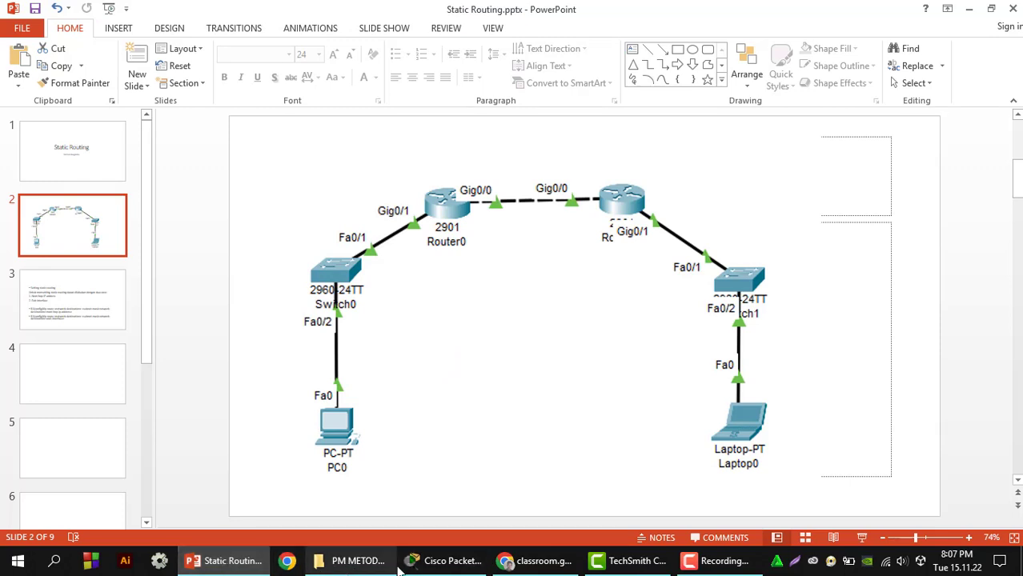
left_click(448, 563)
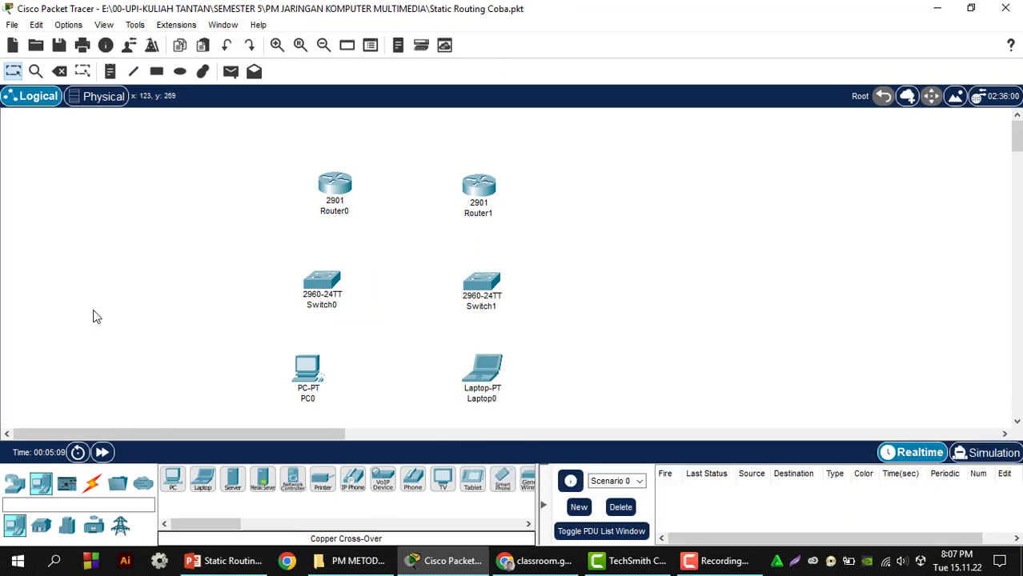
left_click(92, 484)
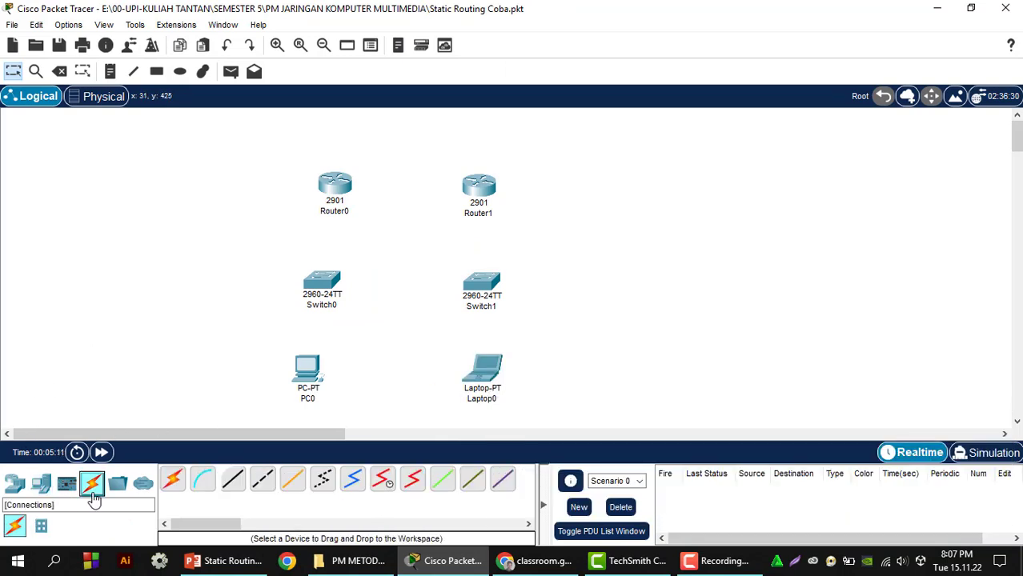
left_click(232, 484)
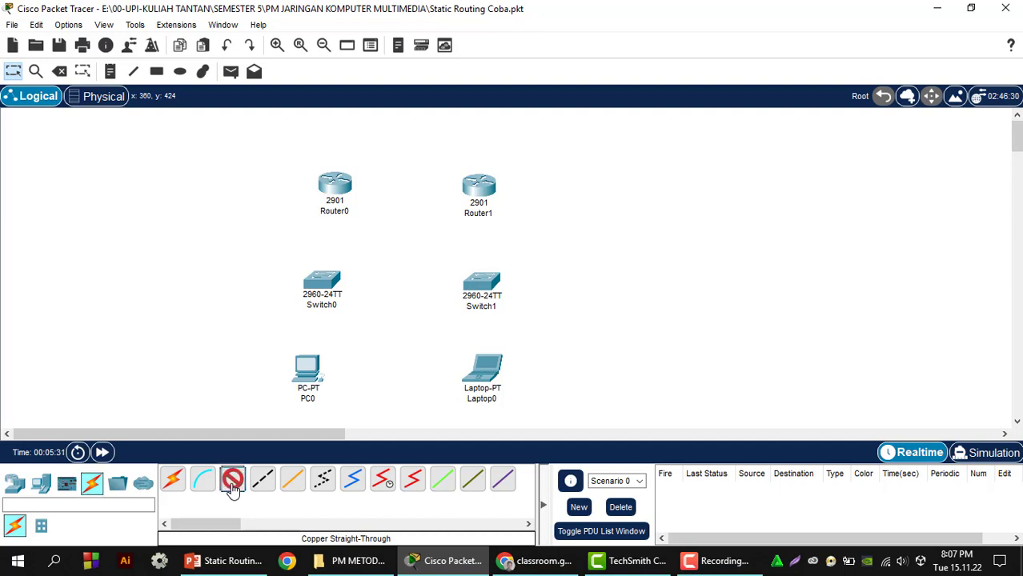
left_click(309, 369)
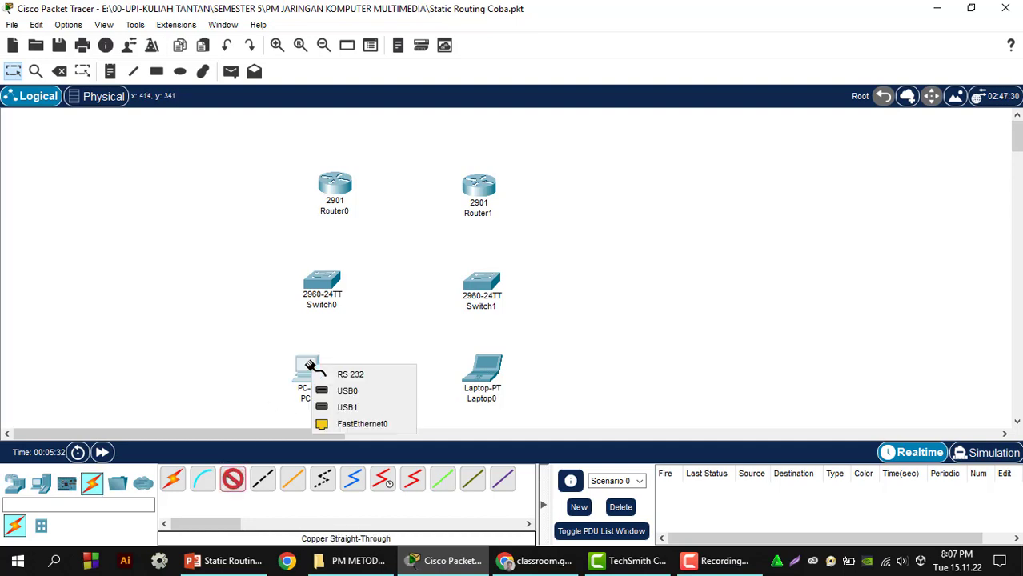
left_click(364, 423)
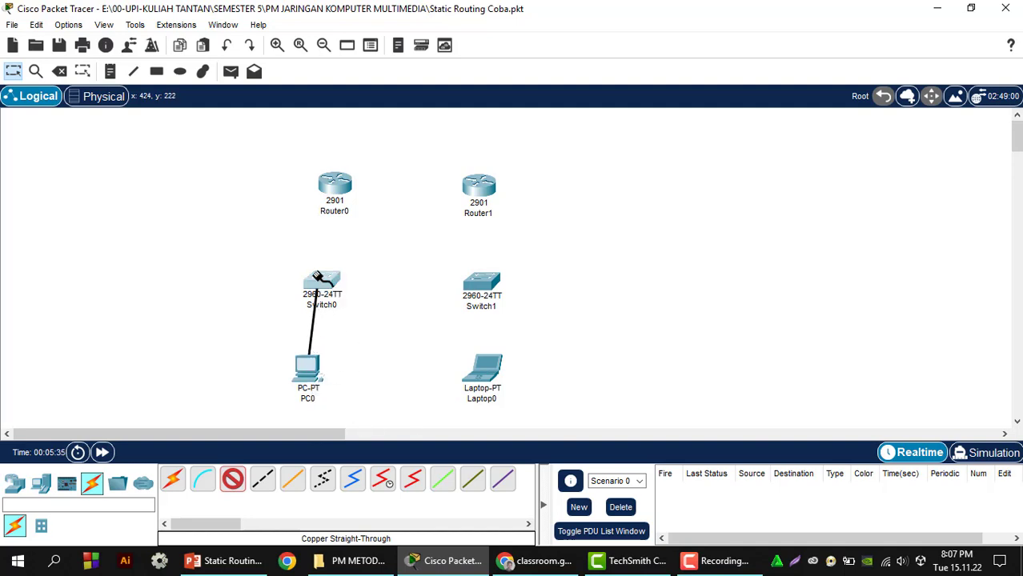
left_click(319, 277)
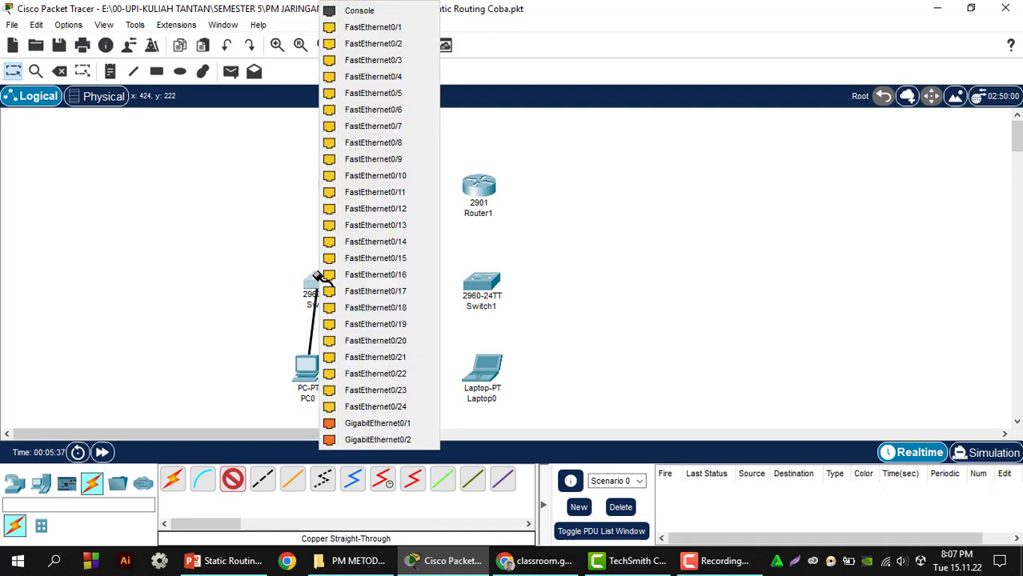
left_click(369, 44)
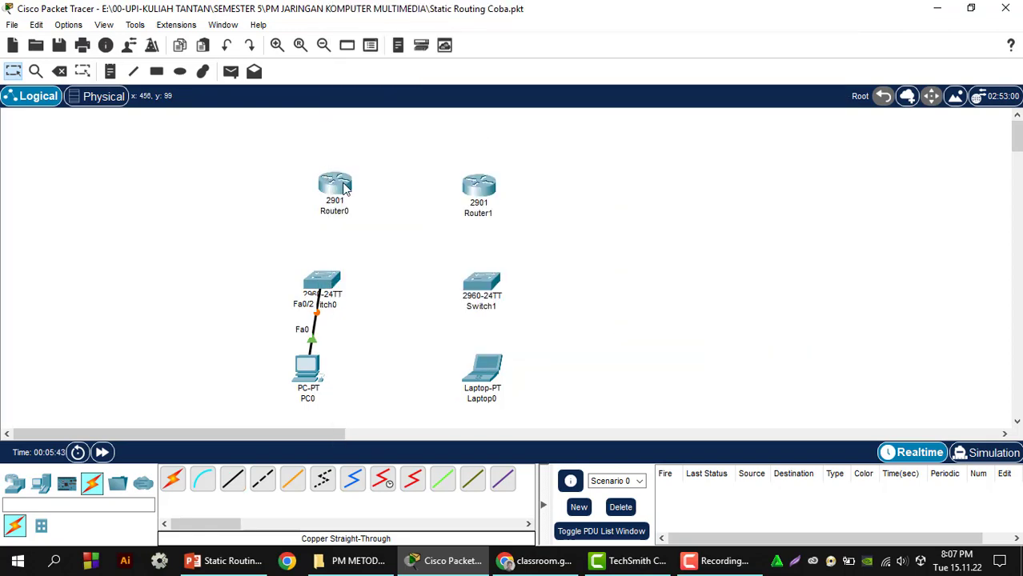
Step: Check the PowerPoint topology and, in Packet Tracer, connect Laptop0 FastEthernet0 to Switch1 FastEthernet0/2 with a copper straight-through cable
left_click(229, 554)
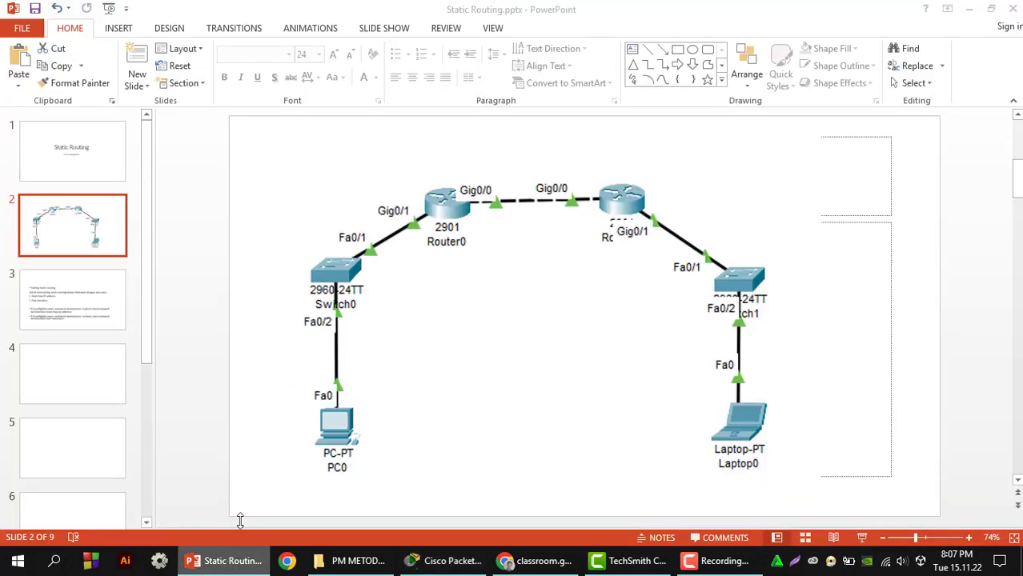
left_click(452, 564)
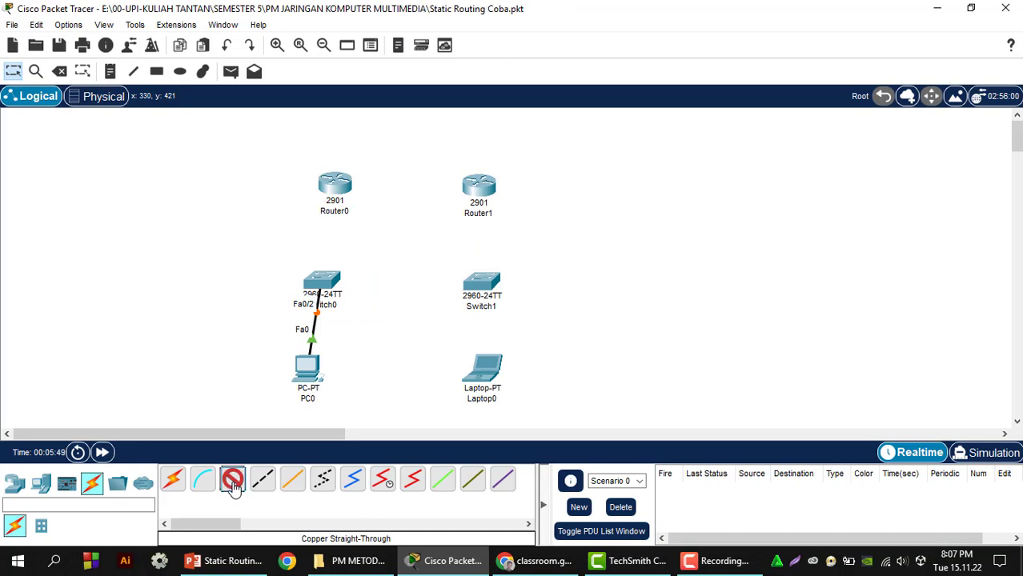
left_click(485, 373)
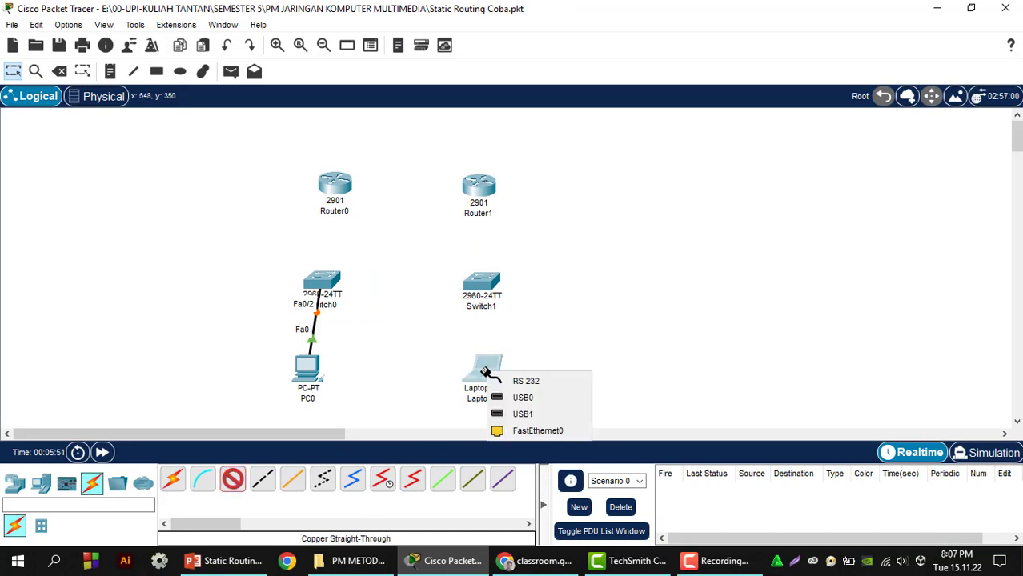
left_click(524, 431)
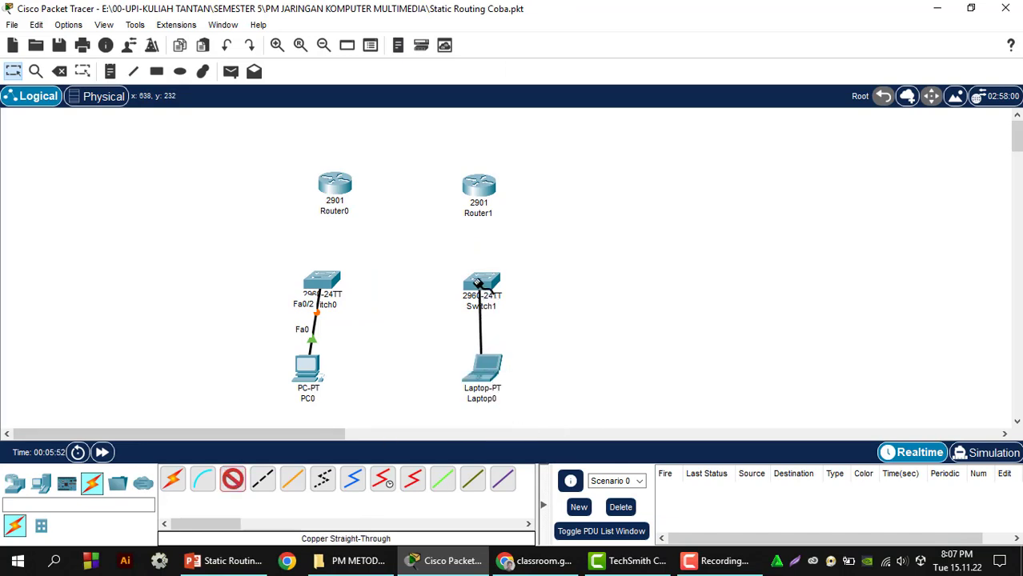
left_click(479, 284)
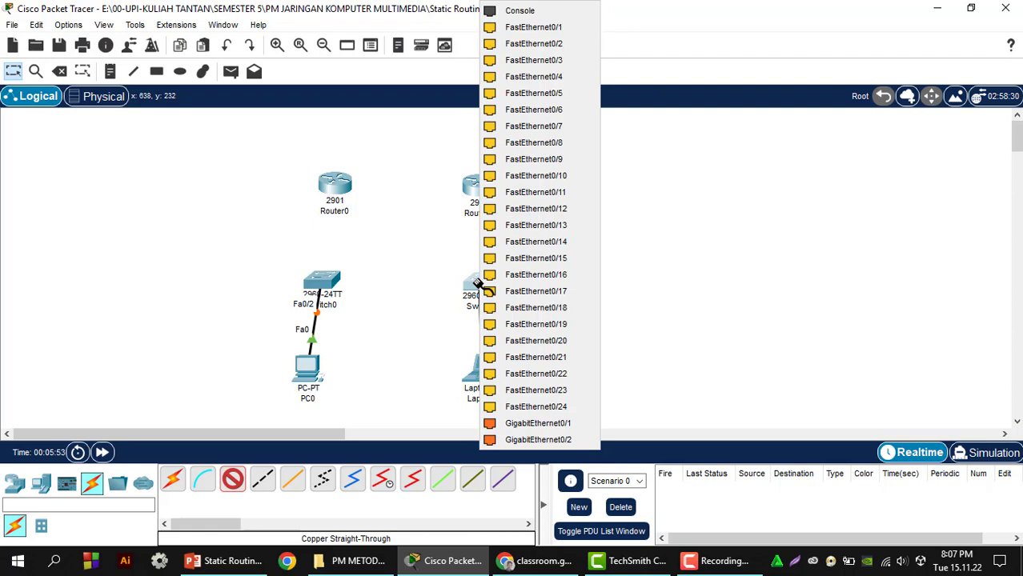
left_click(533, 43)
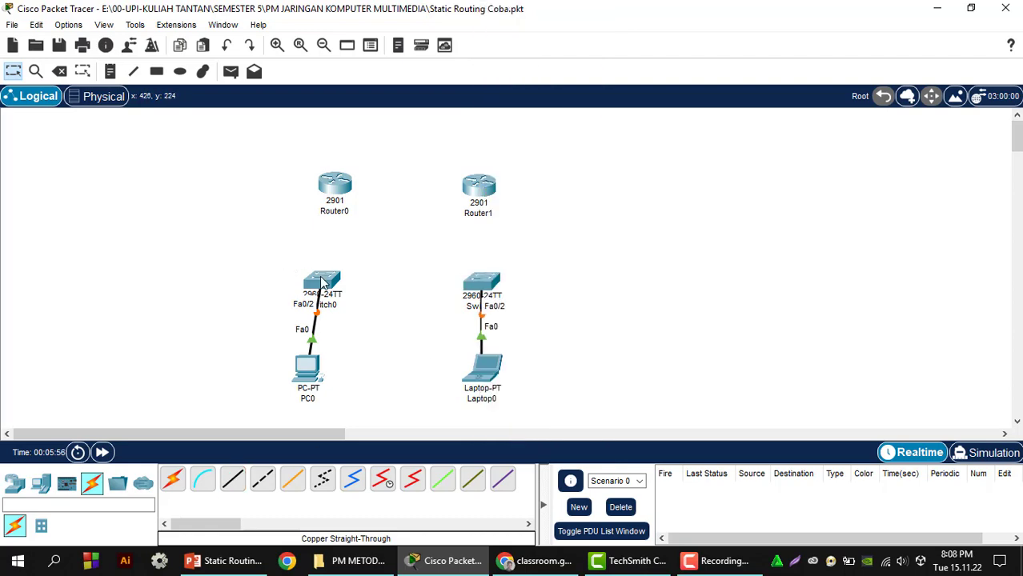
Step: Connect Switch0 FastEthernet0/1 to Router0 GigabitEthernet0/1 with a copper straight-through cable
mouse_move(324, 284)
left_click(231, 480)
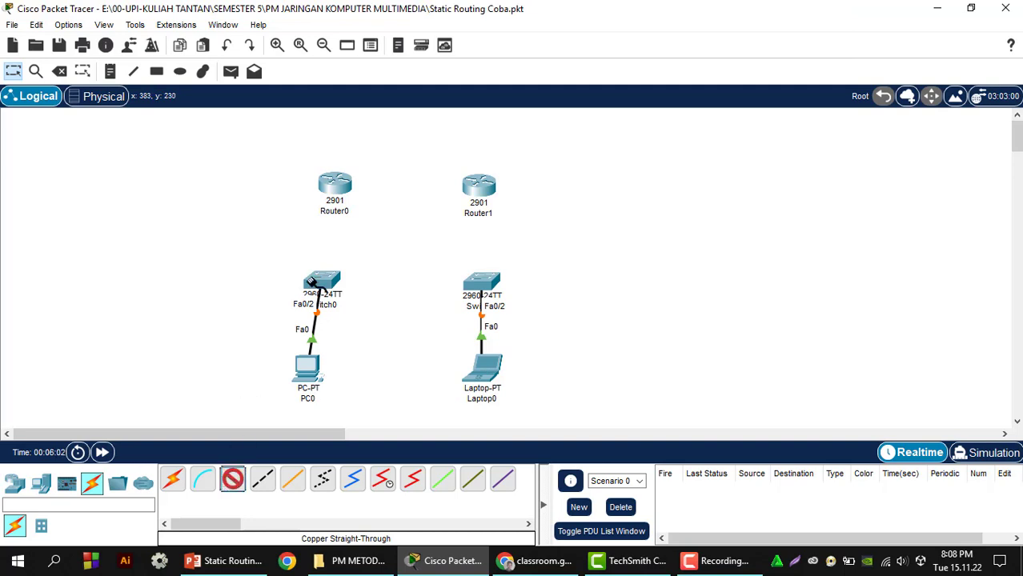
left_click(331, 280)
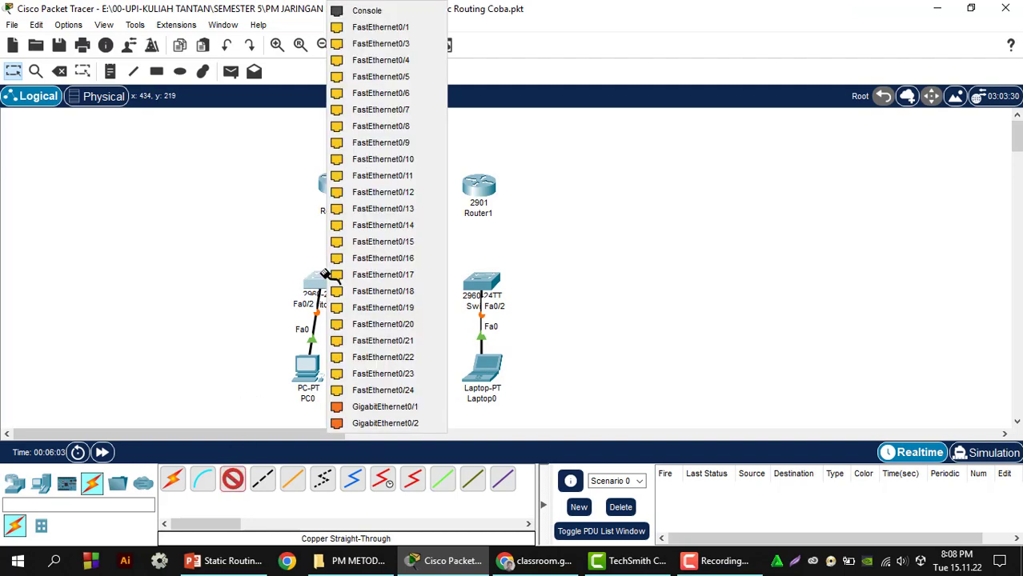
left_click(400, 29)
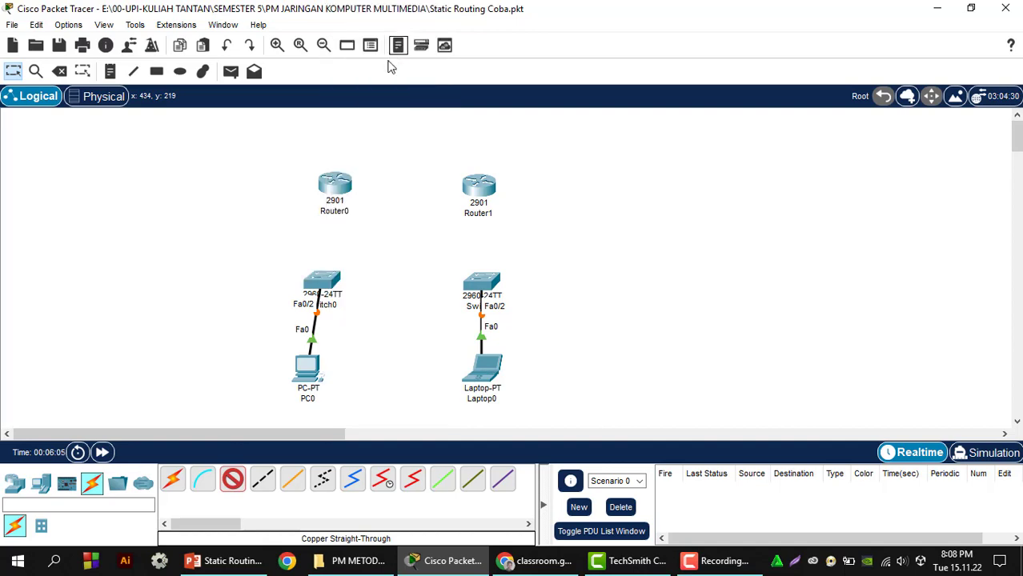
left_click(334, 190)
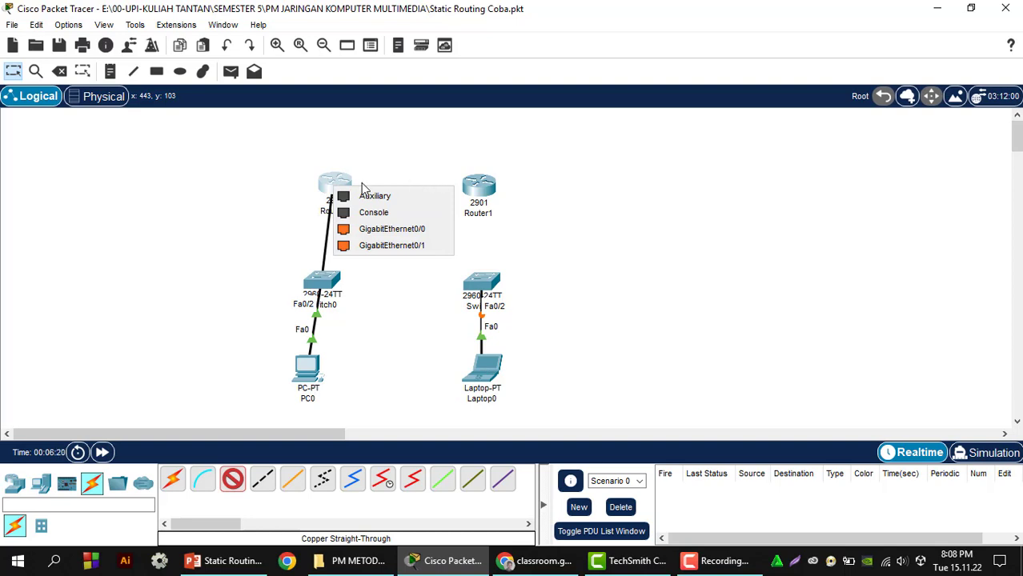
left_click(392, 246)
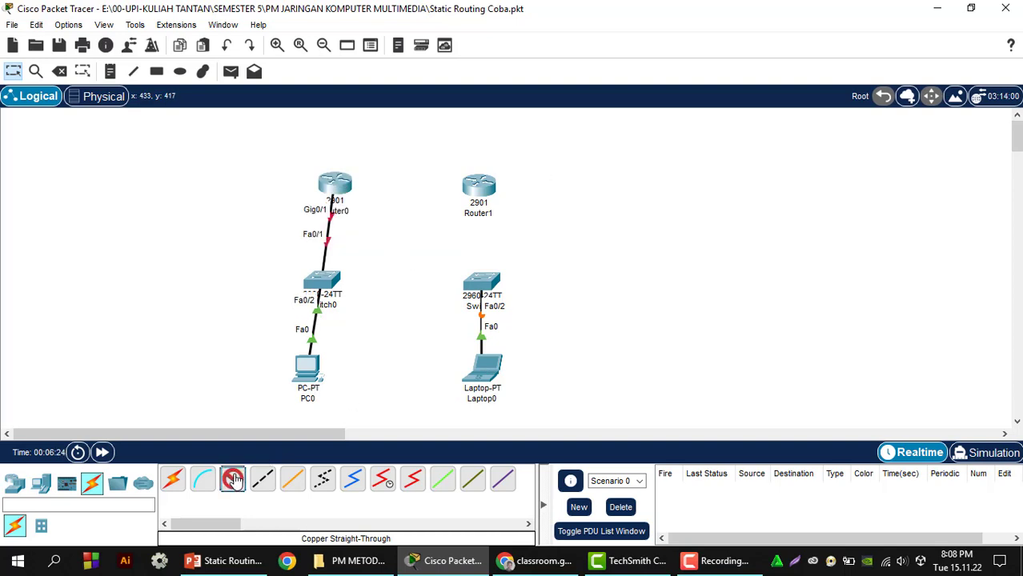
Step: Connect Switch1 FastEthernet0/1 to Router1 GigabitEthernet0/1 with a copper straight-through cable
left_click(483, 278)
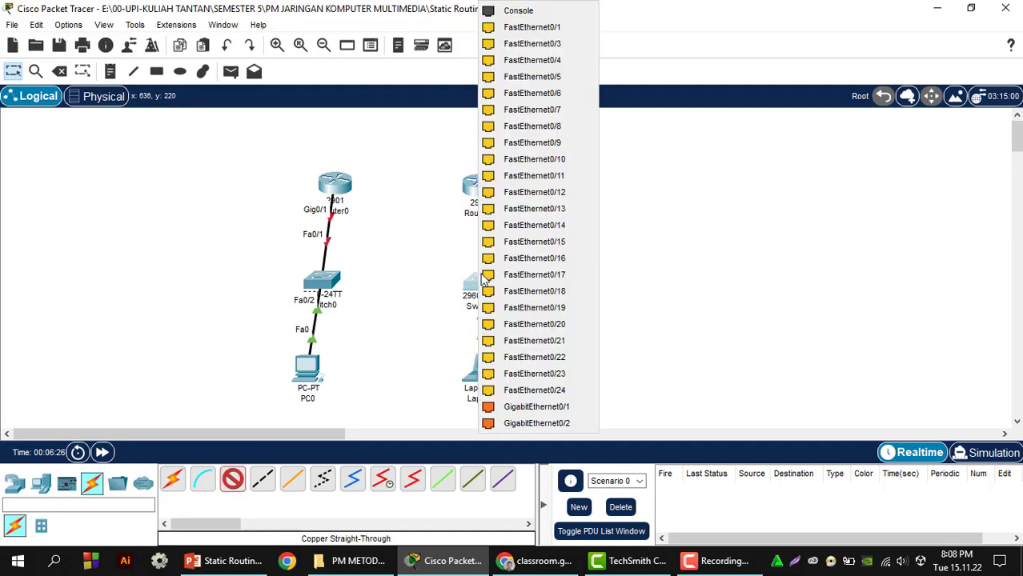
left_click(511, 32)
left_click(478, 186)
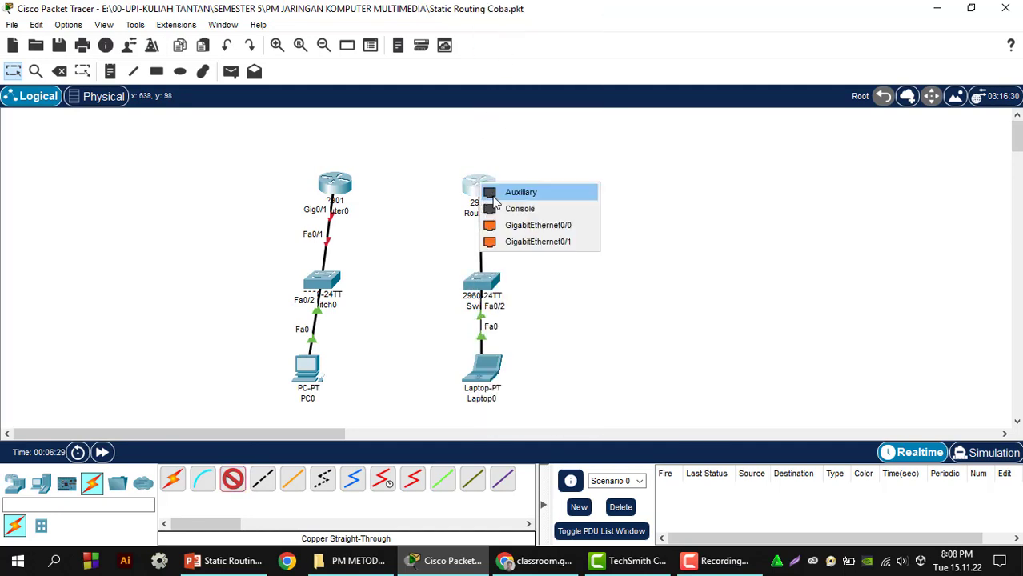
left_click(522, 241)
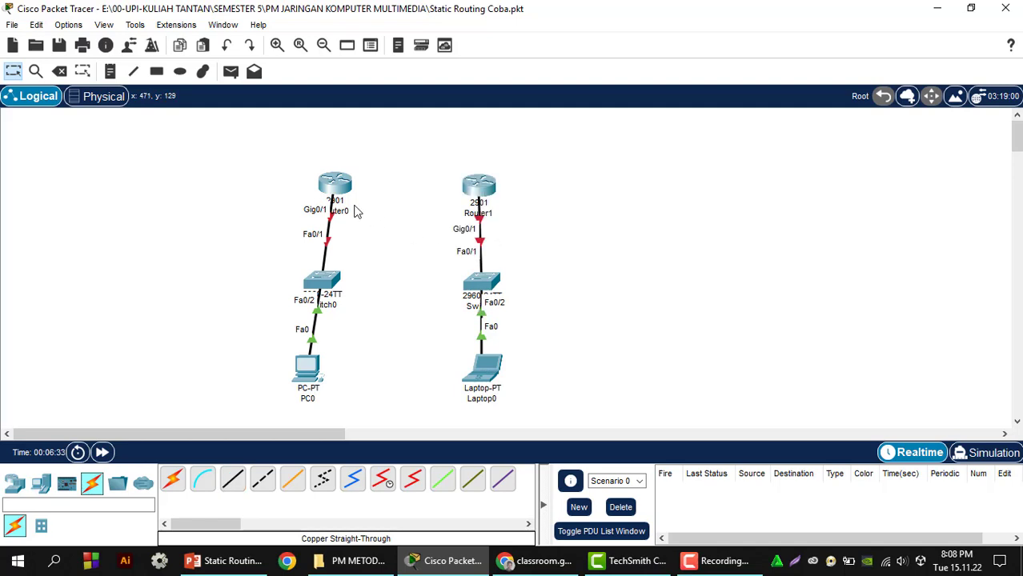
Step: Connect Router0 GigabitEthernet0/0 to Router1 GigabitEthernet0/0 with a copper cross-over cable
mouse_move(352, 209)
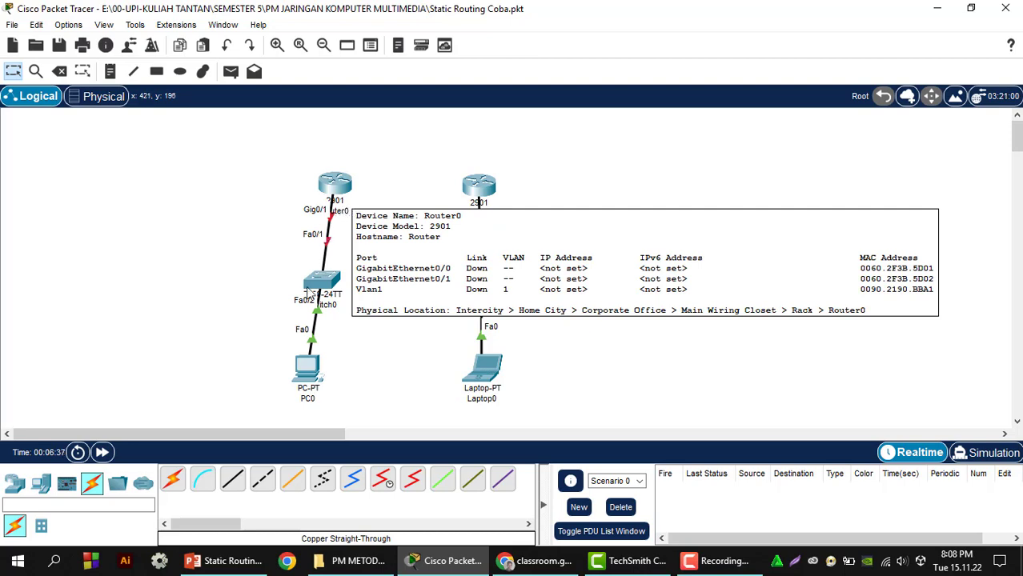
left_click(262, 485)
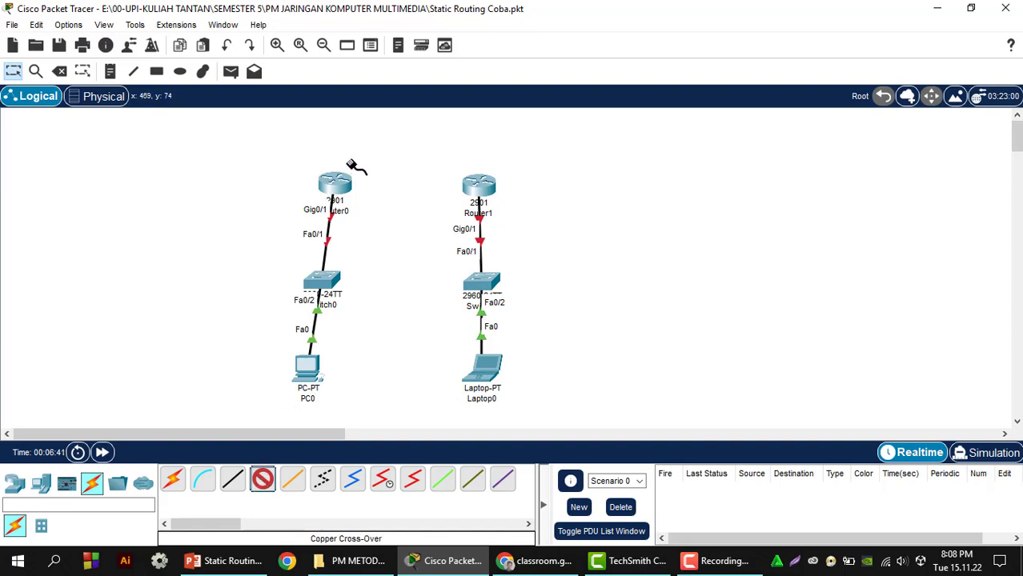
left_click(334, 182)
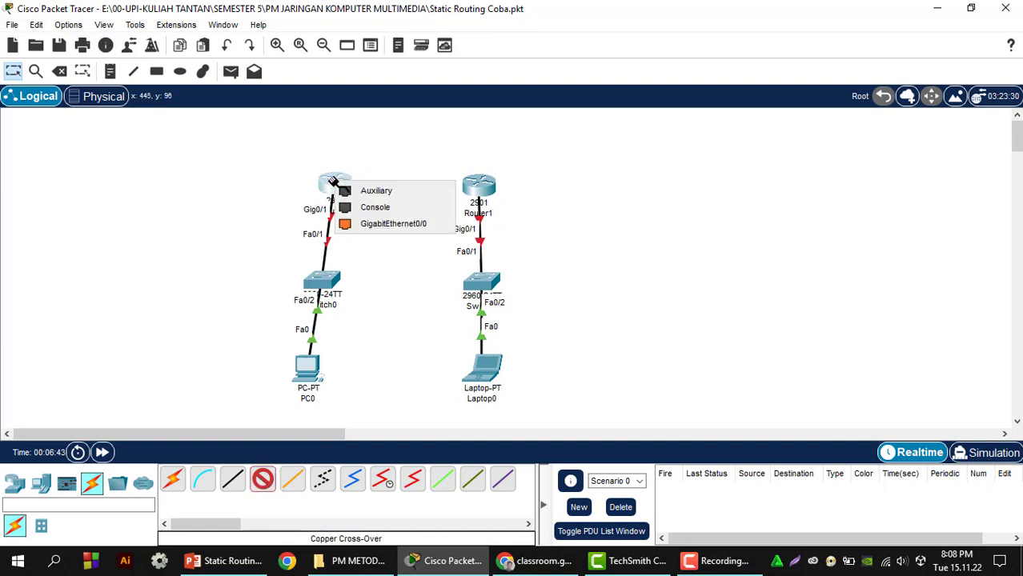
left_click(367, 222)
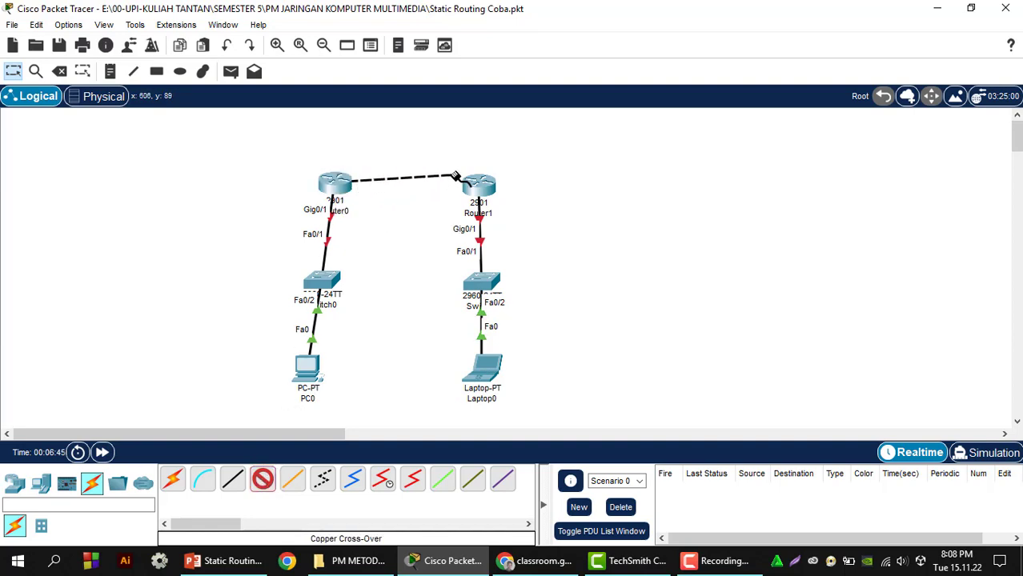
left_click(482, 184)
left_click(513, 229)
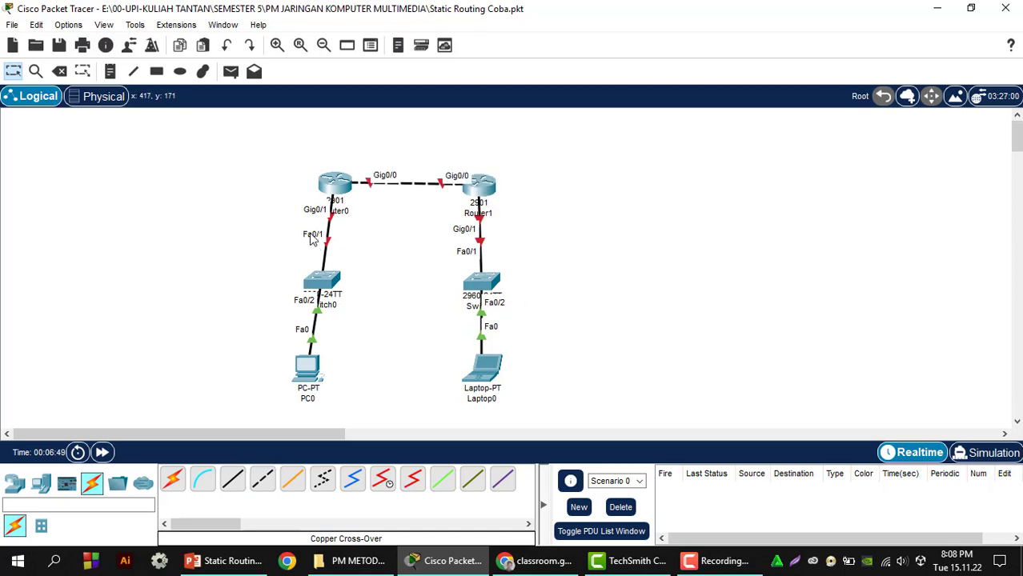
Step: Spread the topology outward by moving Switch0 and PC0 away from Switch1 and Laptop0 on the workspace
left_click_drag(323, 278, 270, 257)
left_click_drag(316, 367, 265, 364)
left_click_drag(480, 280, 550, 270)
left_click_drag(495, 374, 564, 377)
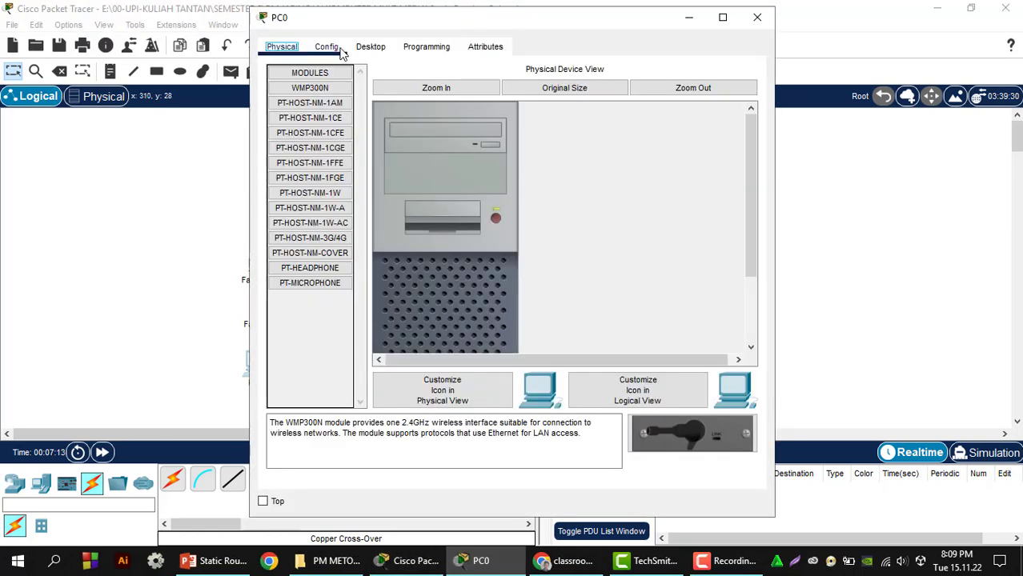
Step: Set PC0's static IPv4 default gateway to 192.168.1.1 in its global settings
left_click(328, 47)
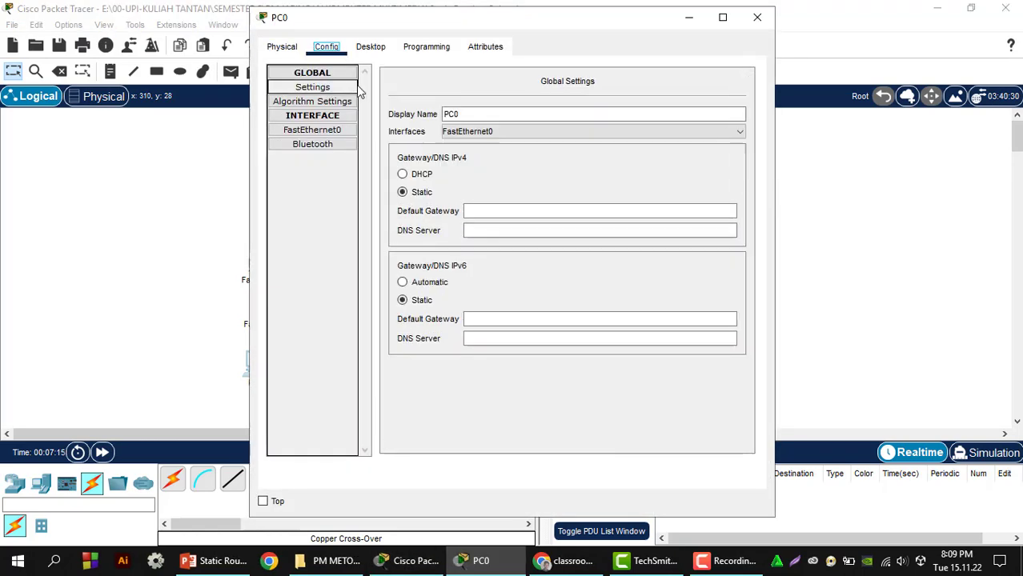
left_click(534, 213)
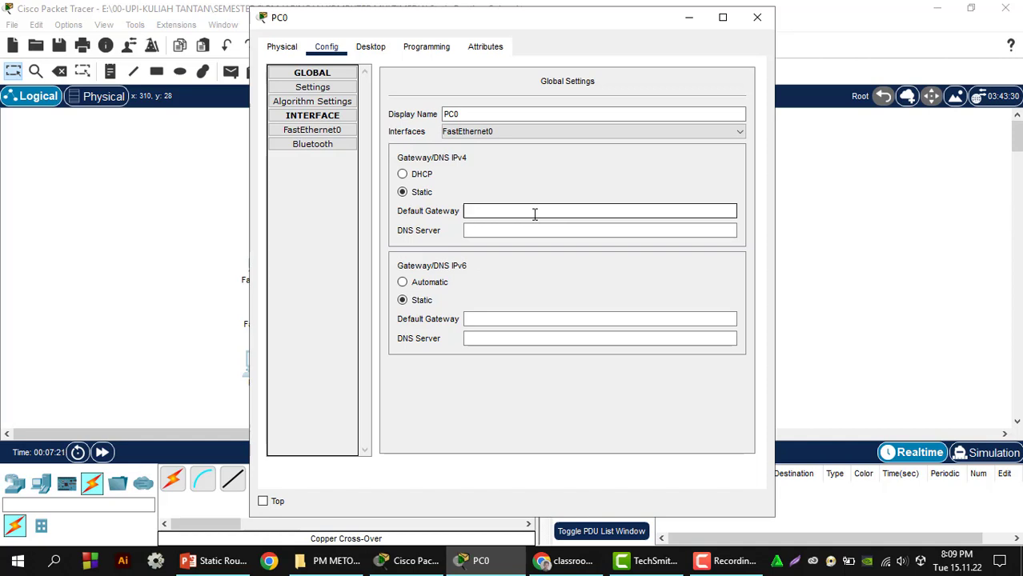
type("192.168")
type(".1.1")
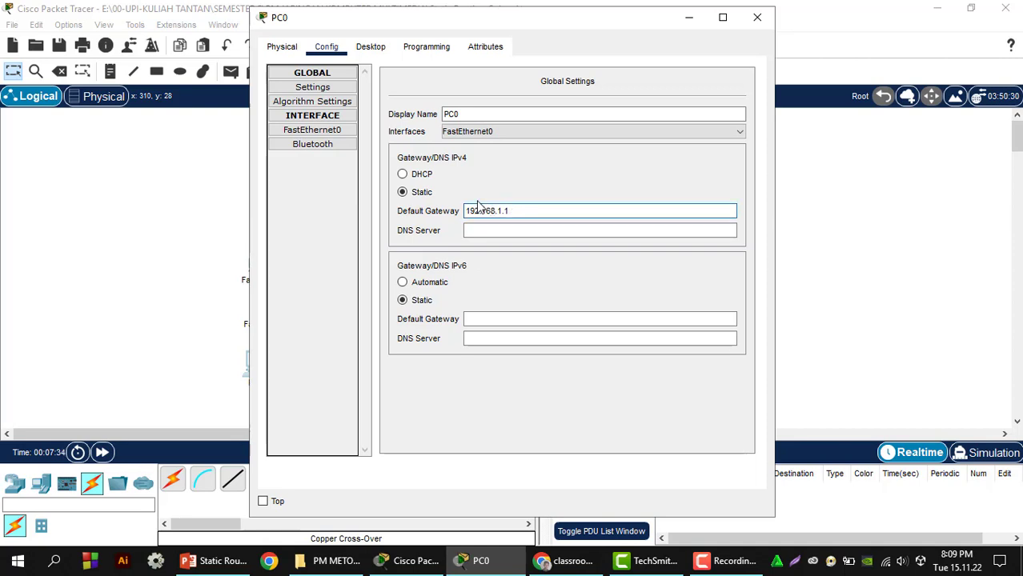
Step: Give PC0's FastEthernet0 interface the IPv4 address 192.168.1.2 with subnet mask 255.255.255.0, and close the PC0 window
left_click(316, 131)
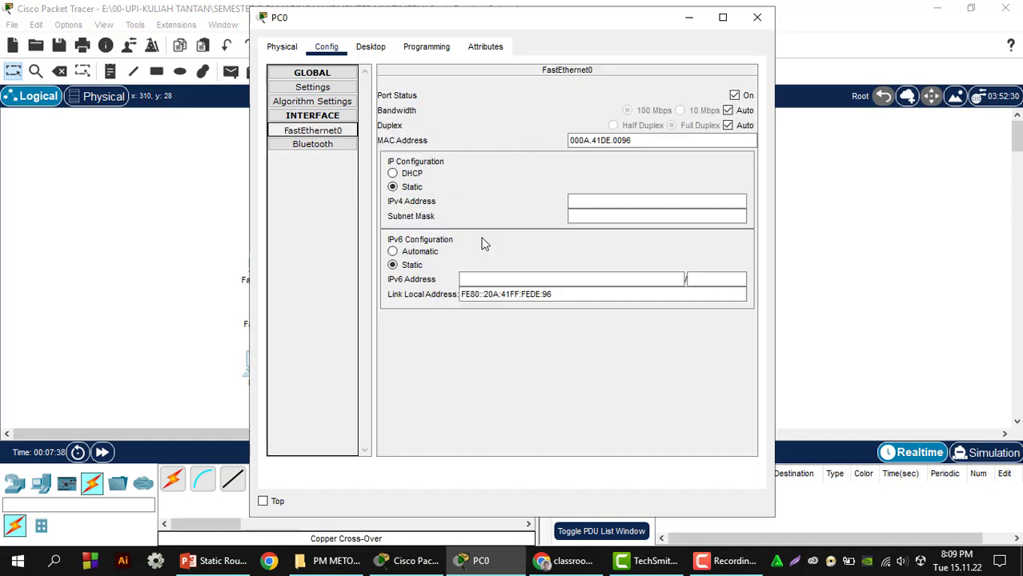
left_click(594, 200)
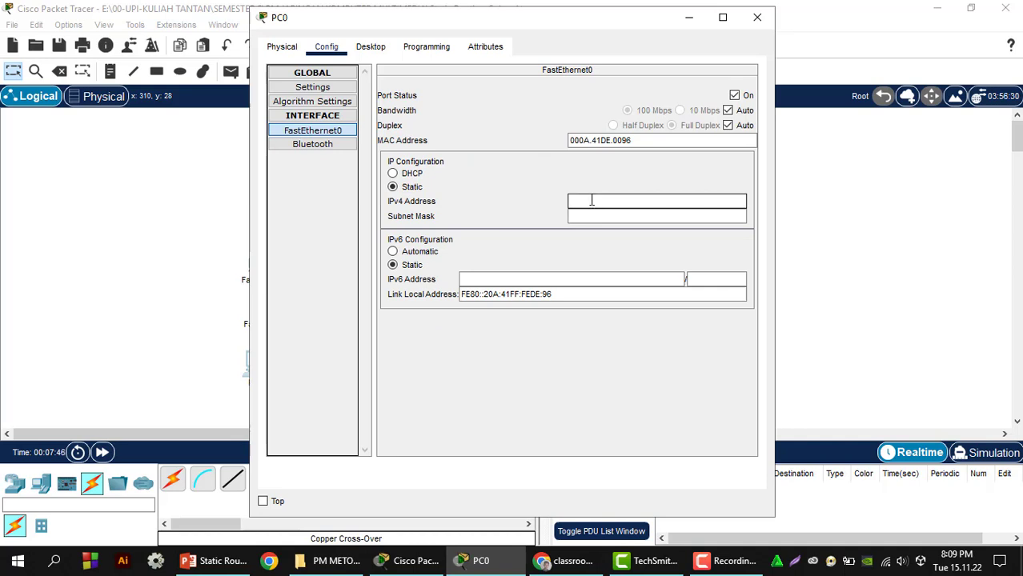
type("192.168.1.2")
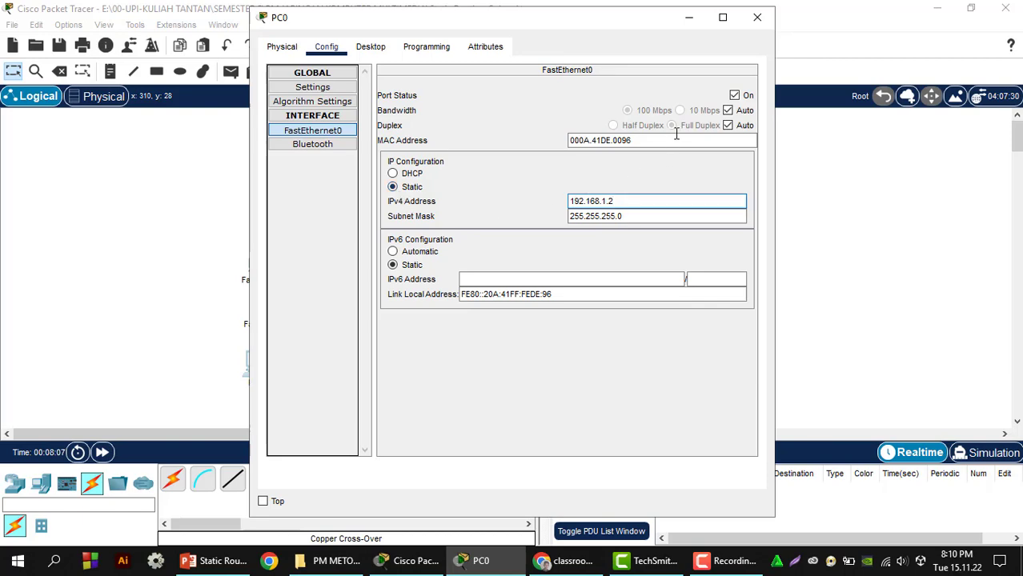
left_click(757, 17)
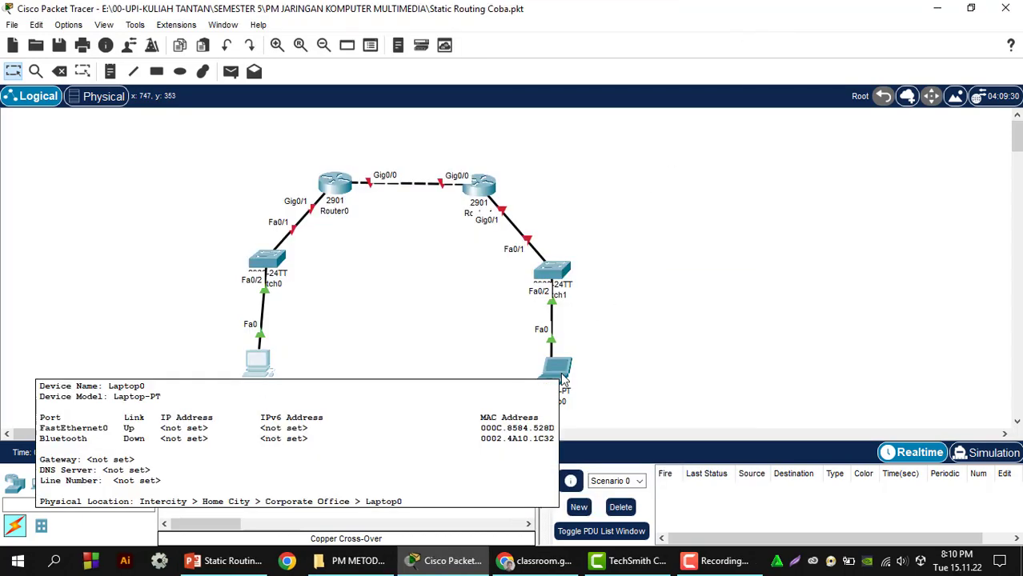
Step: Set Laptop0's static IPv4 default gateway to 192.168.2.1 in its global settings
left_click(560, 376)
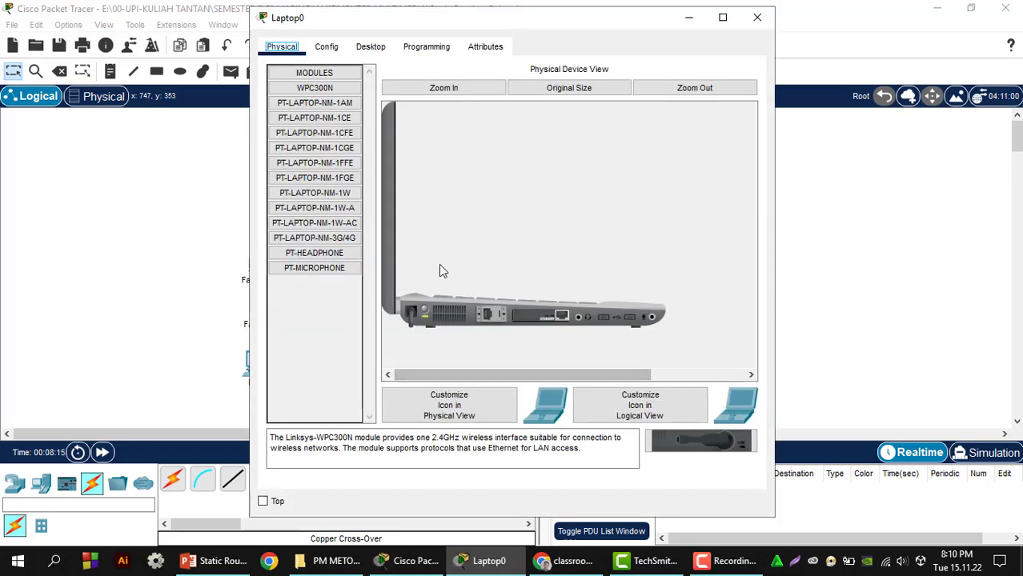
left_click(326, 46)
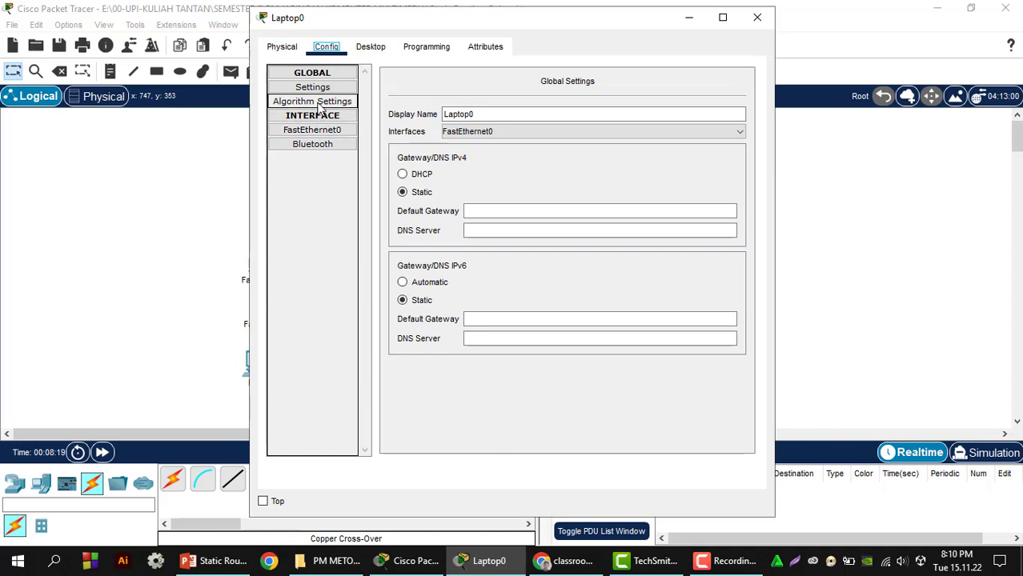
left_click(495, 210)
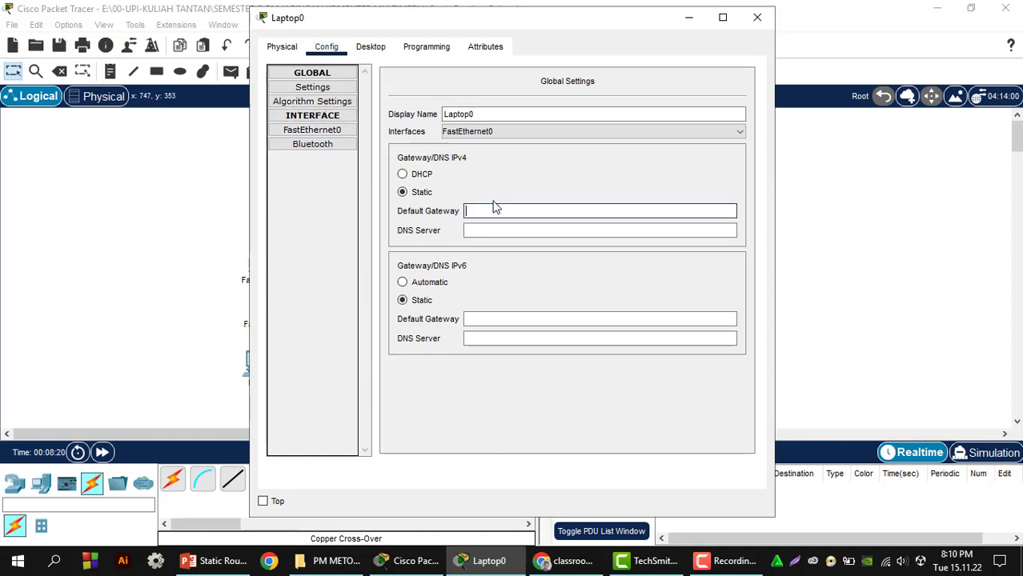
type("19")
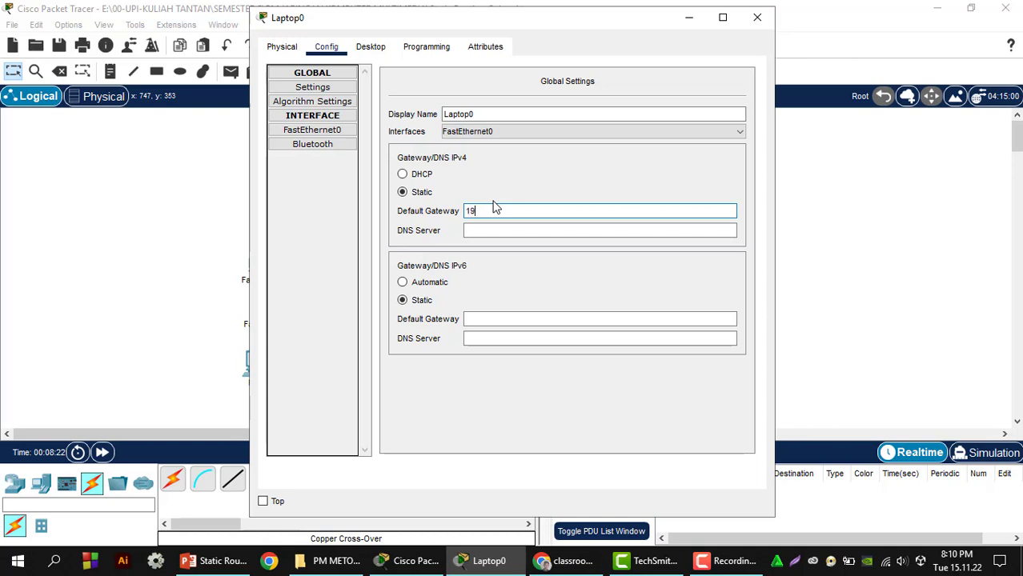
type("2.168.2.1")
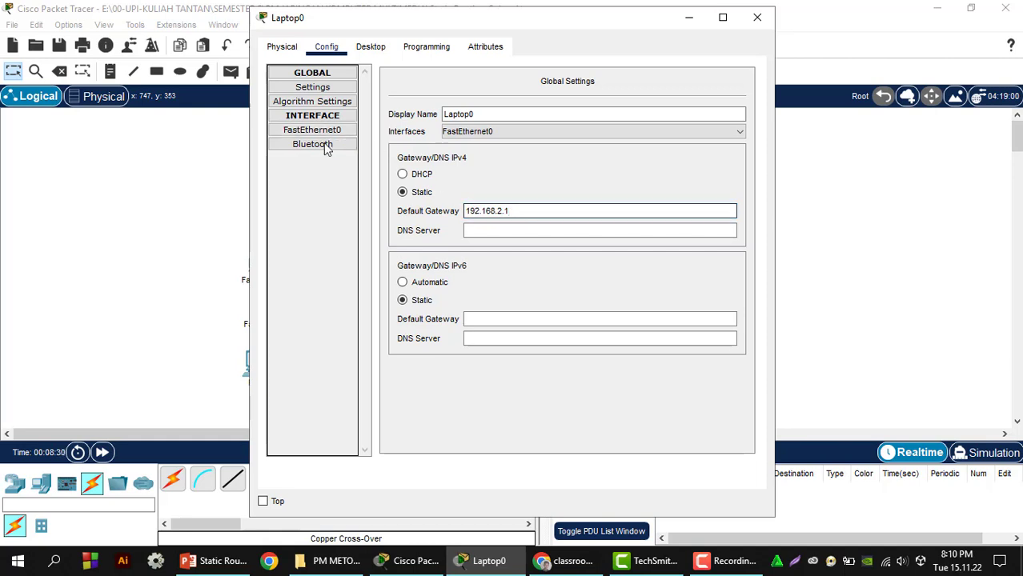
Step: Give Laptop0's FastEthernet0 interface the IPv4 address 192.168.2.2 with subnet mask 255.255.255.0, and close the Laptop0 window
left_click(301, 135)
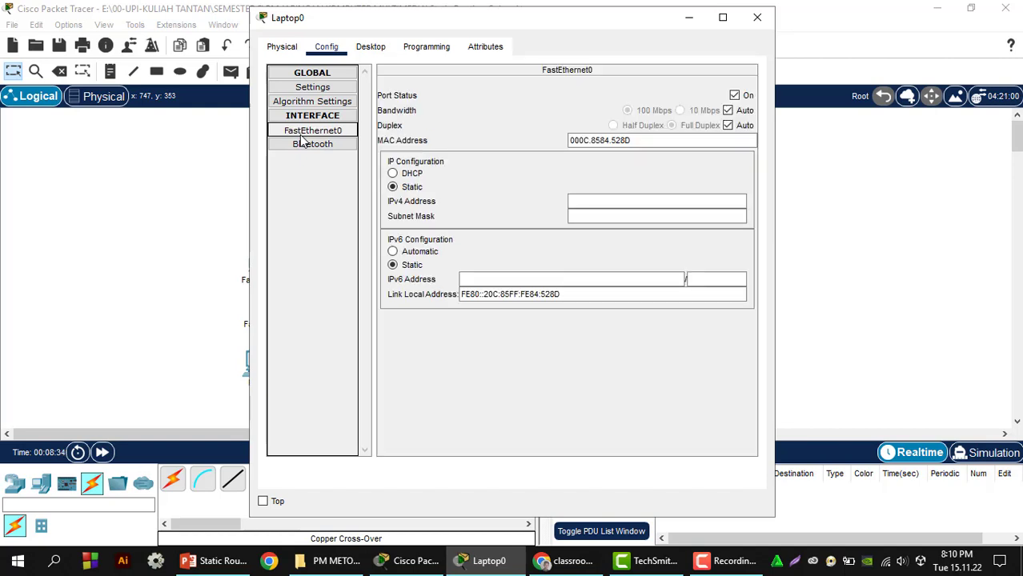
left_click(585, 197)
type("192.")
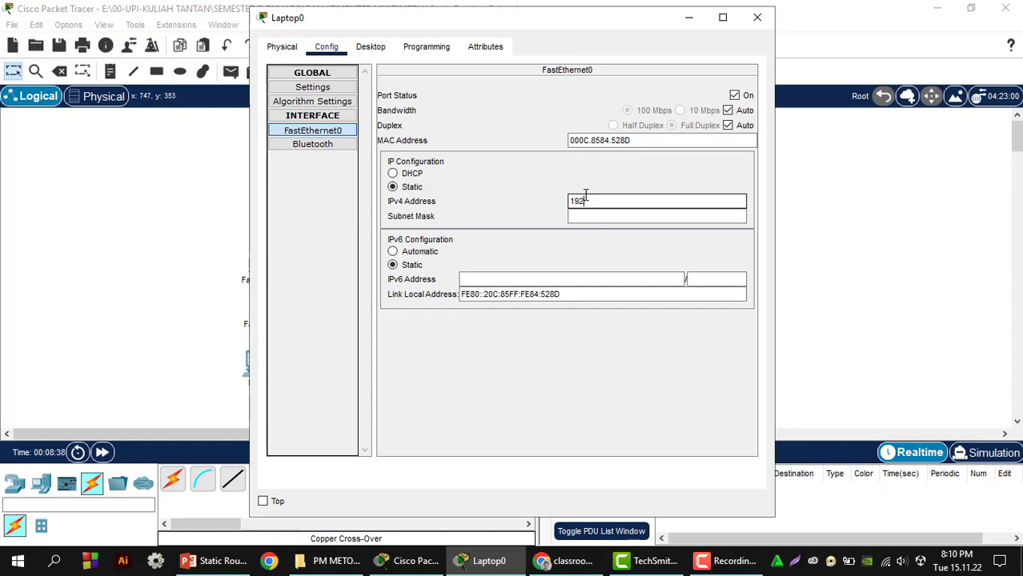
type("168.2.2")
key("Return")
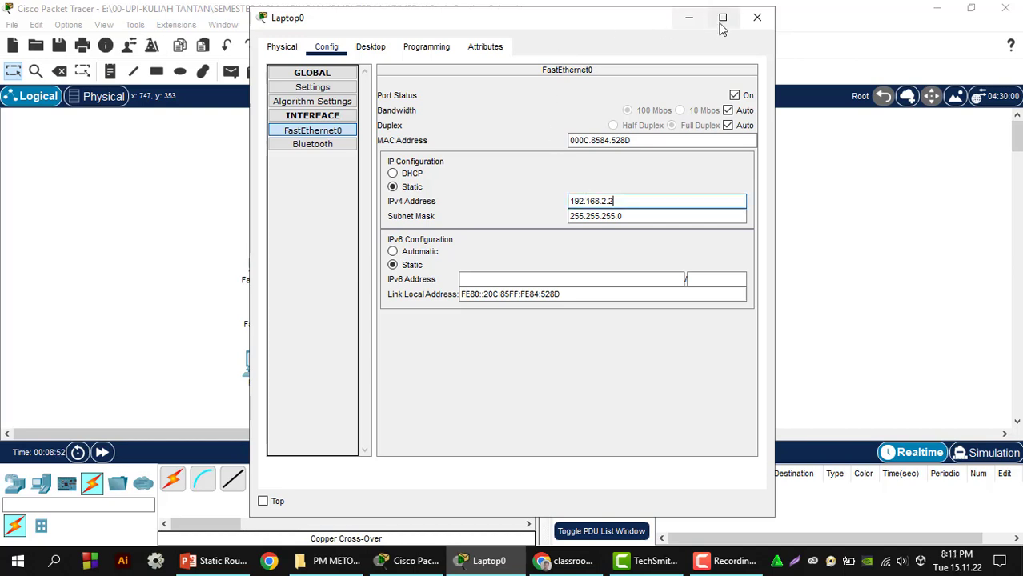
left_click(751, 19)
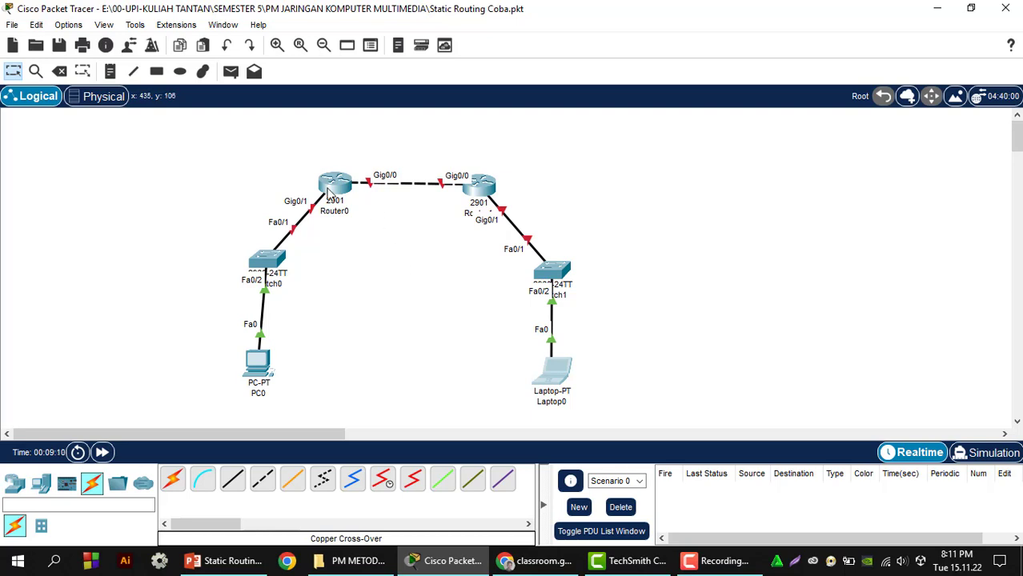
Step: Open Router0's command line interface and answer no to the initial configuration dialog to reach the Router> prompt
mouse_move(327, 192)
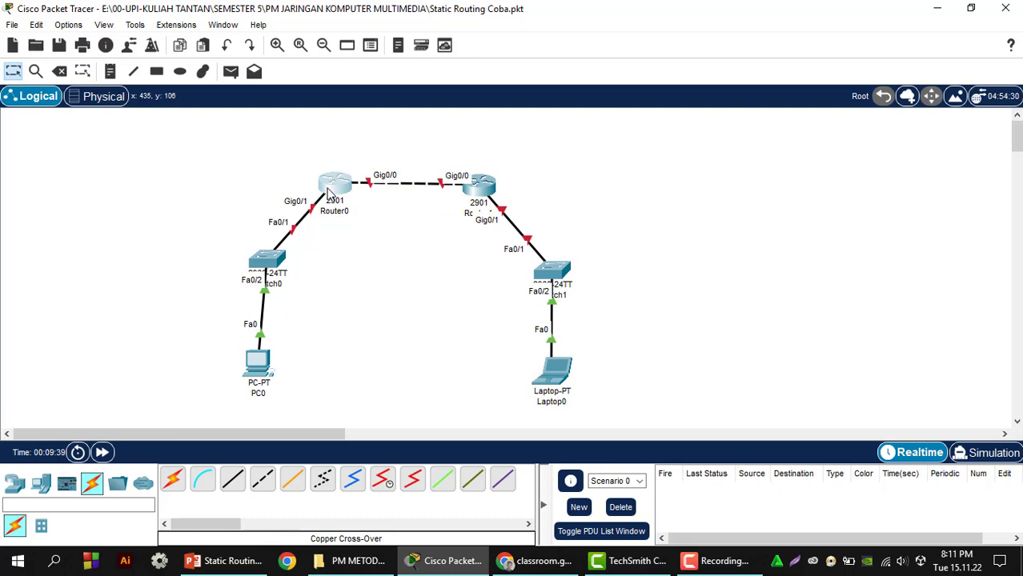
left_click(331, 192)
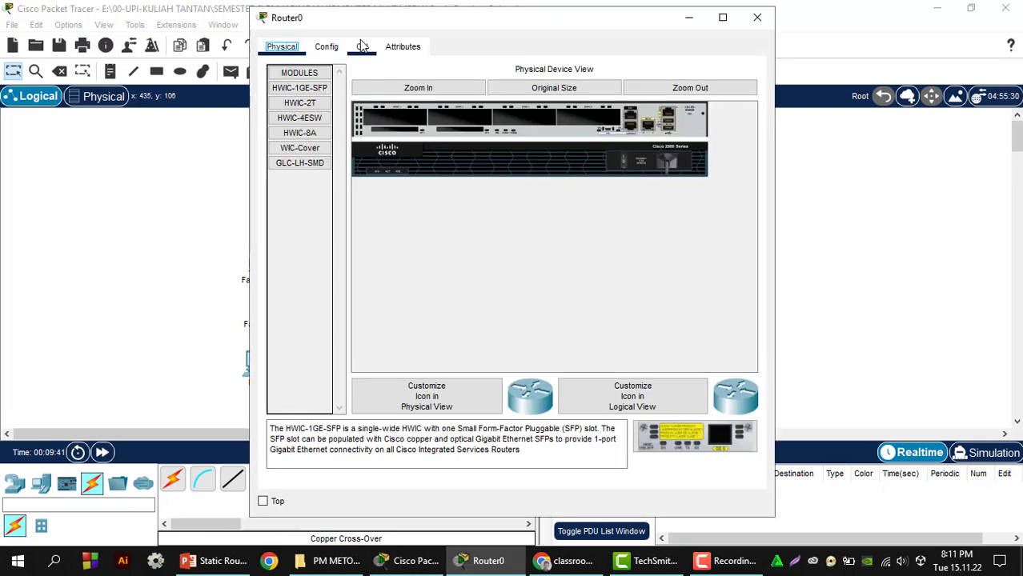
left_click(361, 46)
scroll(421, 303, "up", 3)
scroll(421, 302, "down", 2)
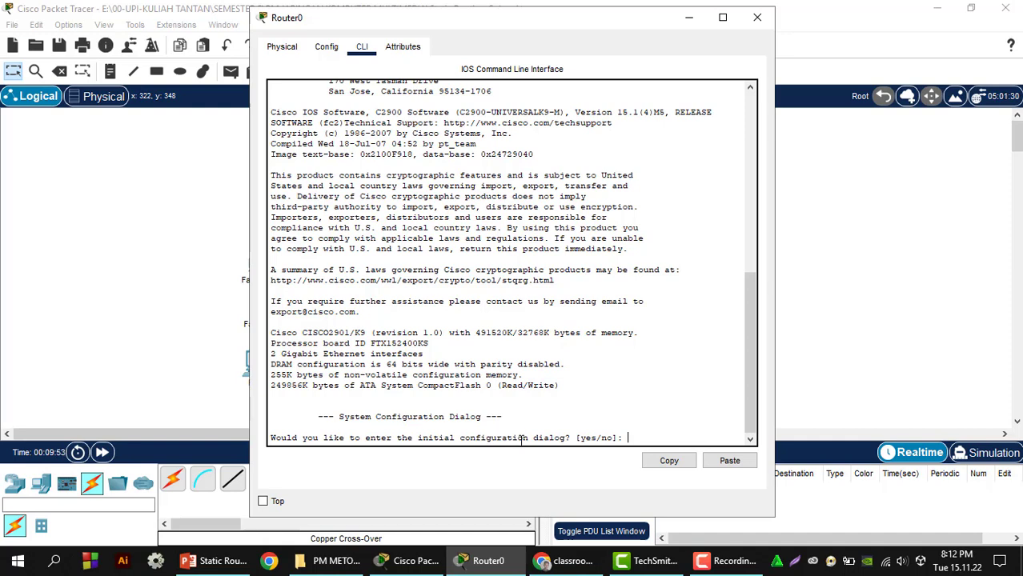
type("no")
key("Return")
key("Return")
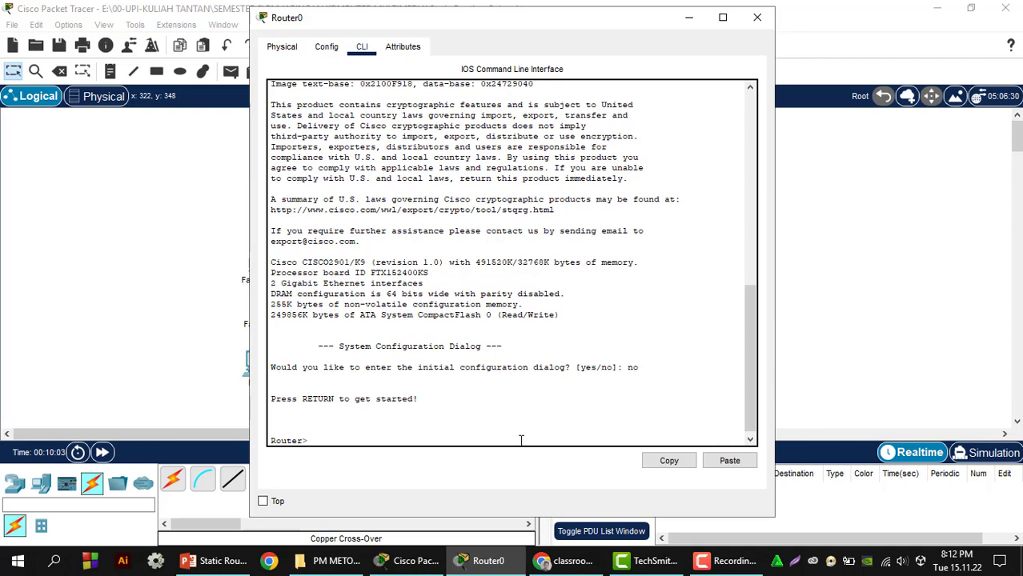
Step: Enter privileged mode on Router0 with en and global configuration mode with conf t
type("en")
key("Return")
type("conf")
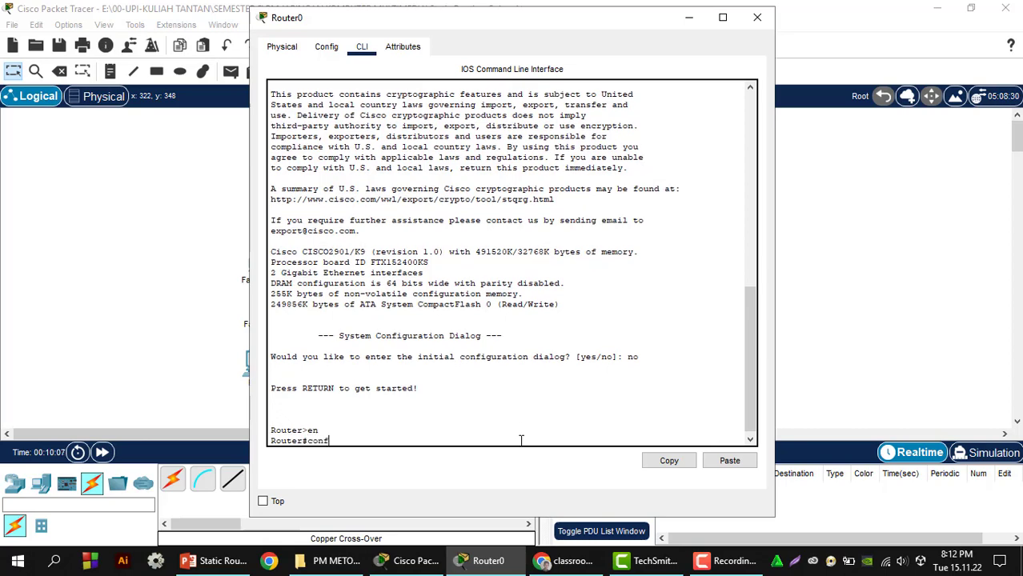
type(" t")
key("Return")
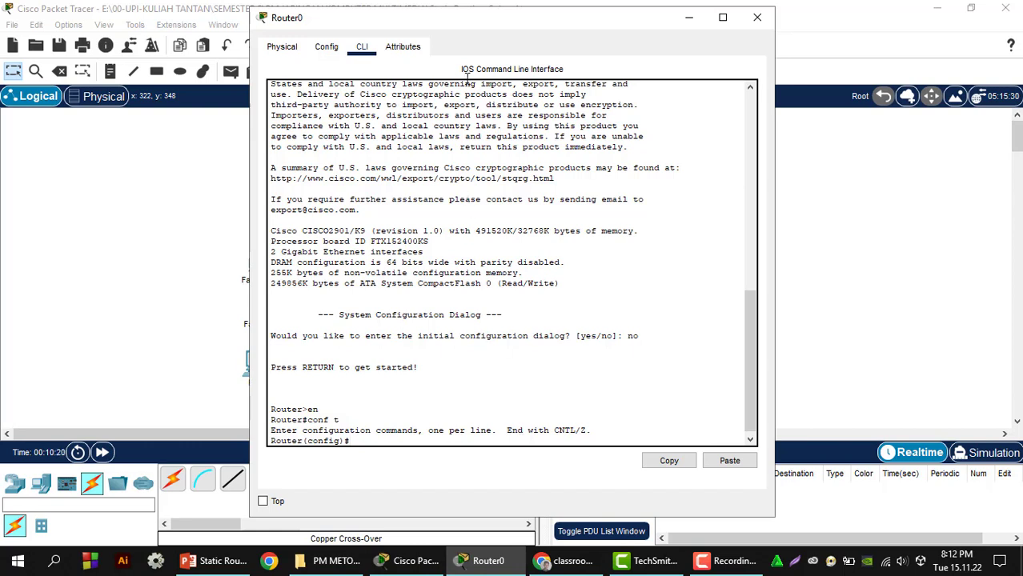
Step: Move the Router0 window clear of the topology and assign interface g0/1 the IP address 192.168.1.1 with mask 255.255.255.0
left_click_drag(479, 27, 630, 44)
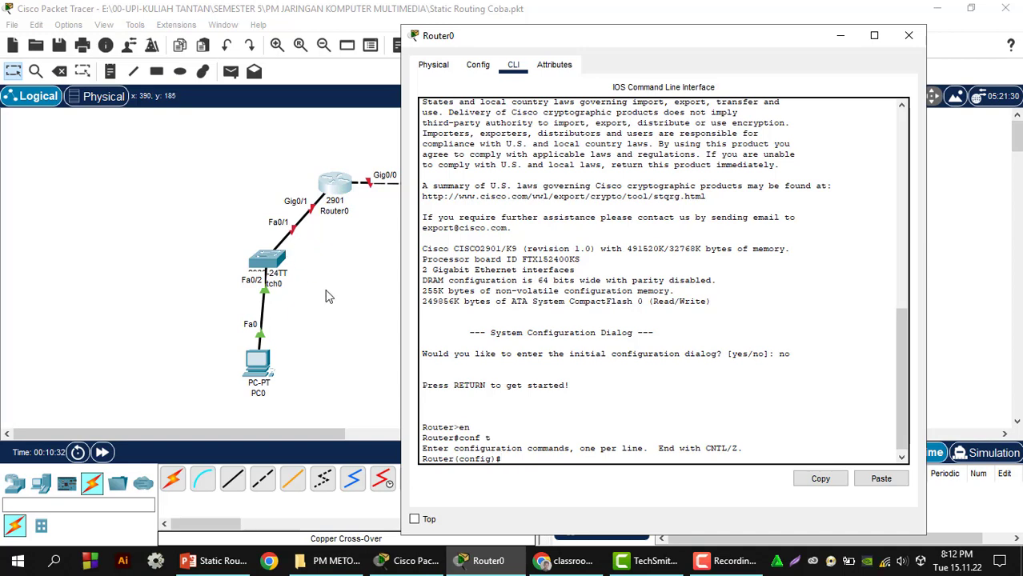
left_click(514, 459)
type("interface g0/1")
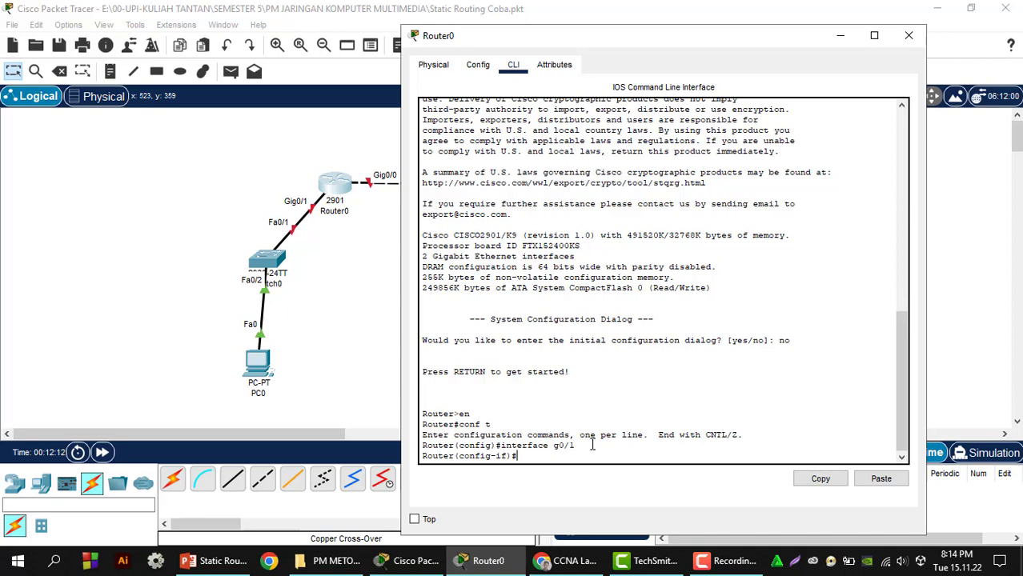
type("ip address")
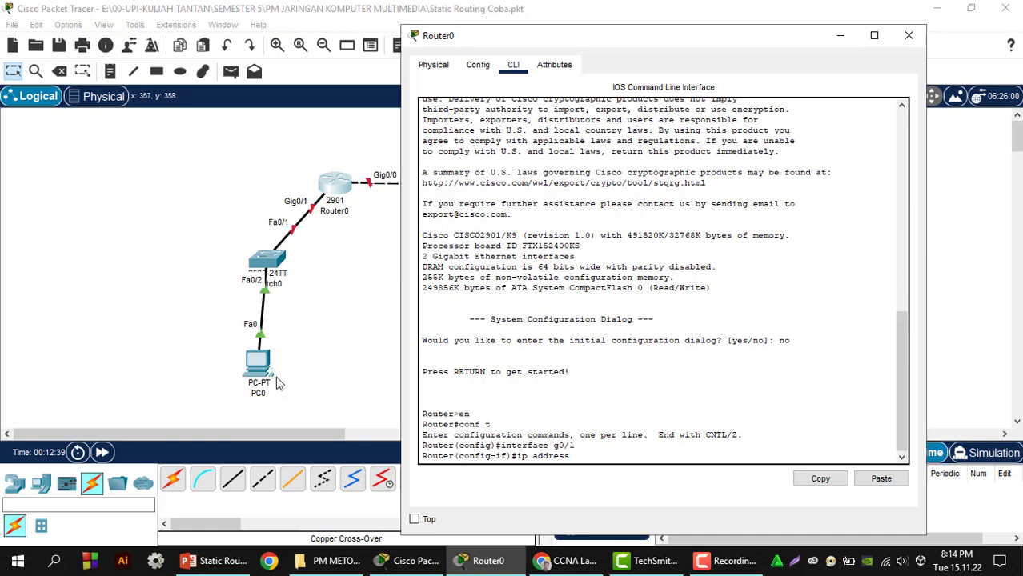
type("192.168.1.1 255.255.255.0")
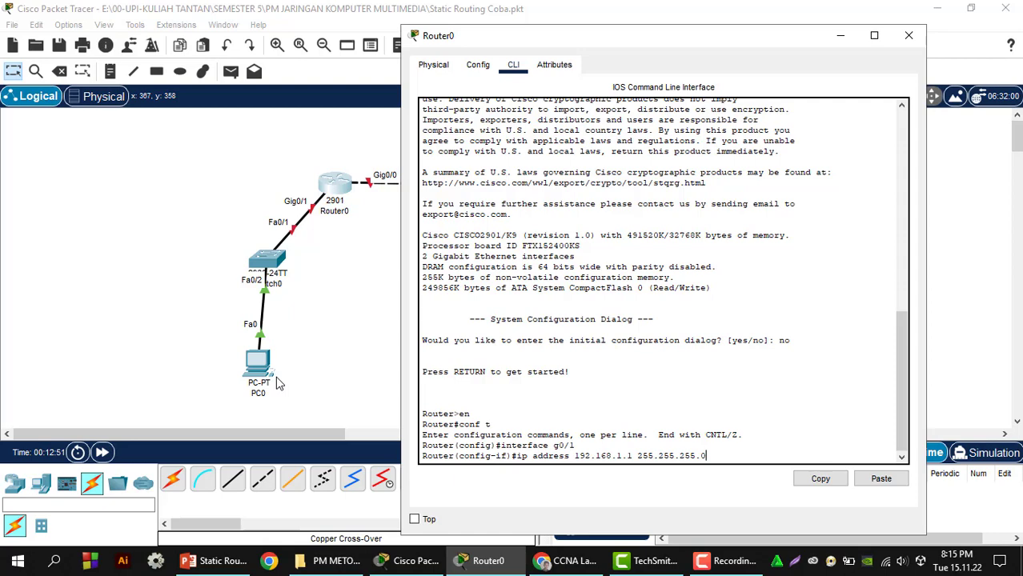
key("Return")
Step: Enable Router0's g0/1 interface with no shutdown and exit back to global configuration mode
type("no")
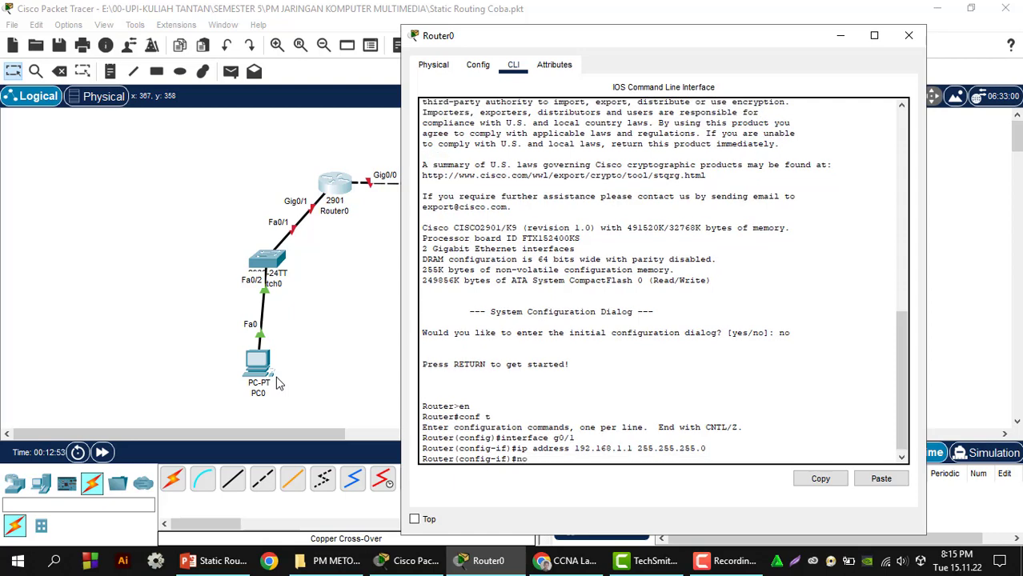
type(" shutdown")
key("Return")
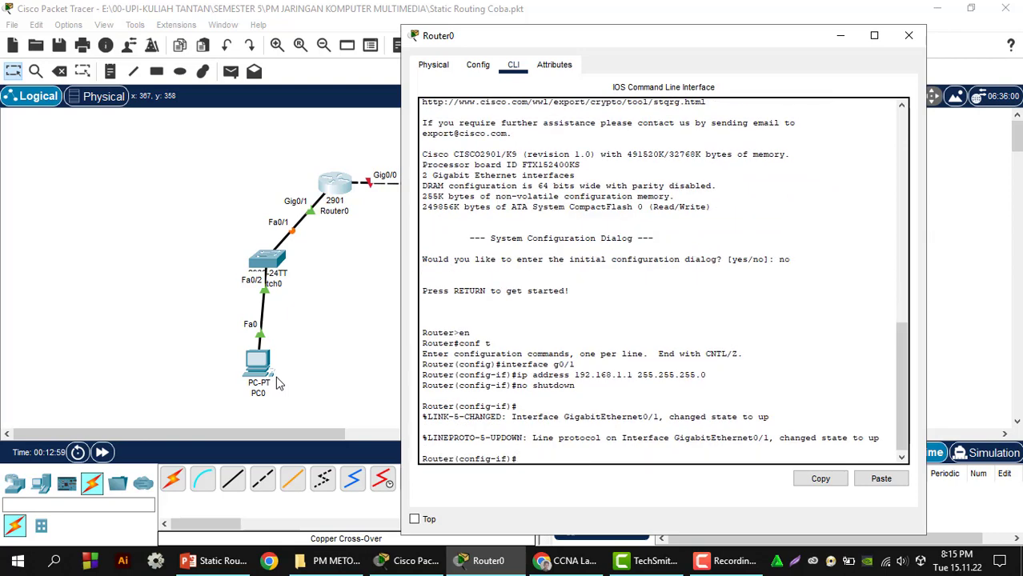
key("Return")
type("exit")
key("Return")
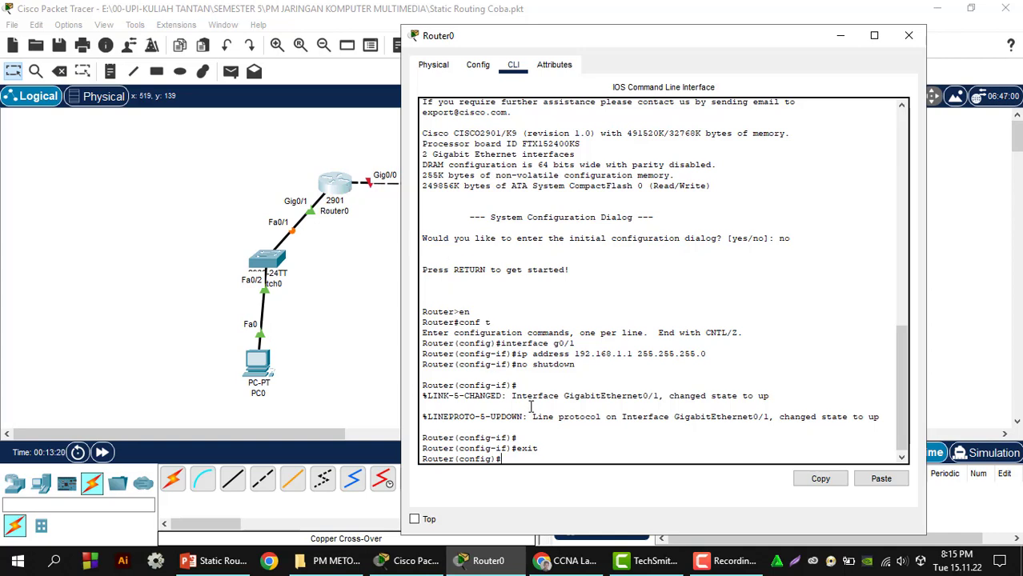
Step: Assign Router0's interface g0/0 the IP address 10.10.10.1 with mask 255.255.255.0
type("interface g0/0")
key("Return")
type("ip address")
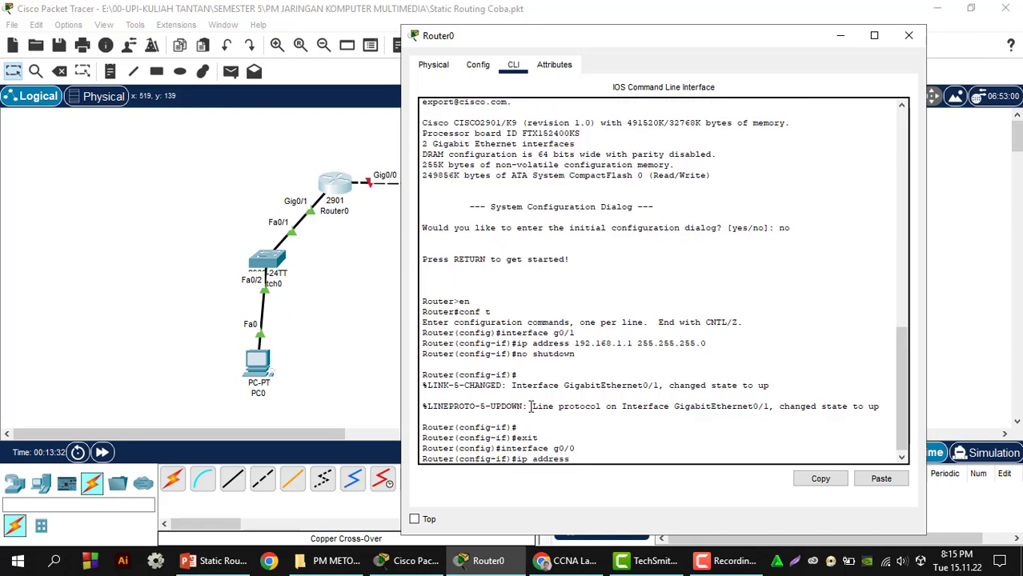
type(" 10.10.10.1 255.255.")
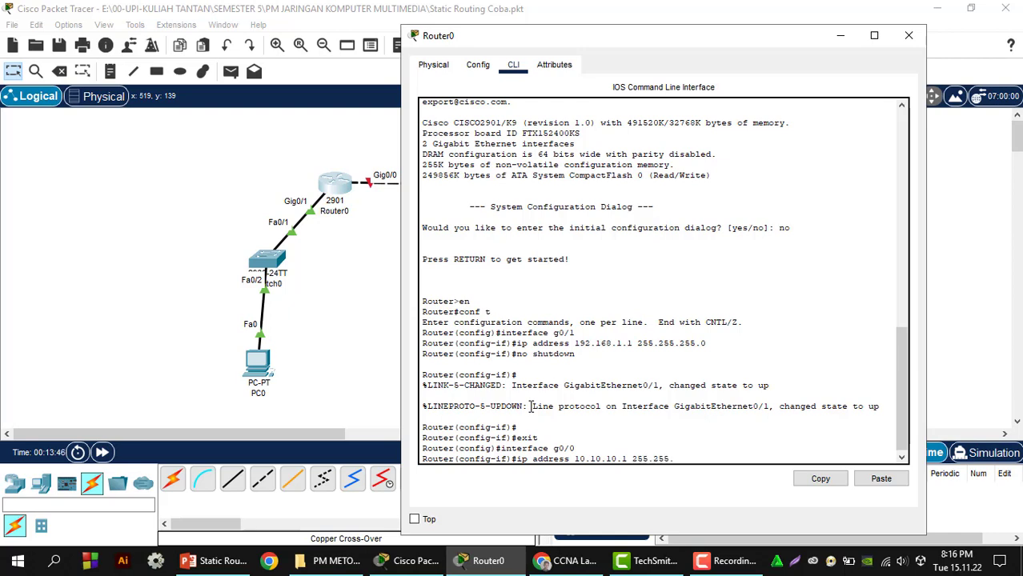
type("255.0")
key("Return")
key("Return")
Step: Enable Router0's g0/0 interface with no shutdown and close the Router0 window
type("no shut")
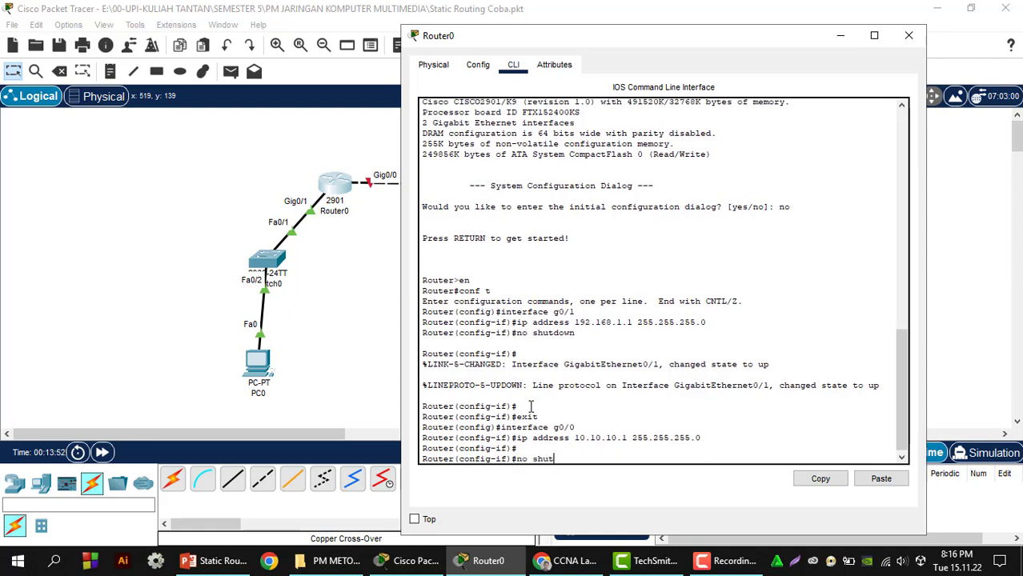
type("down")
key("Return")
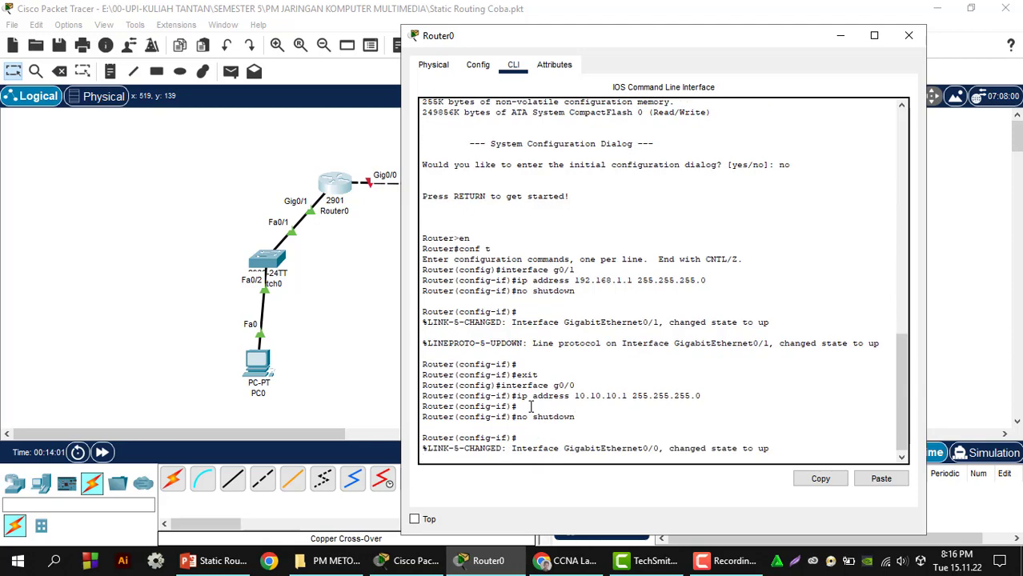
key("Return")
key("Return")
key("Return")
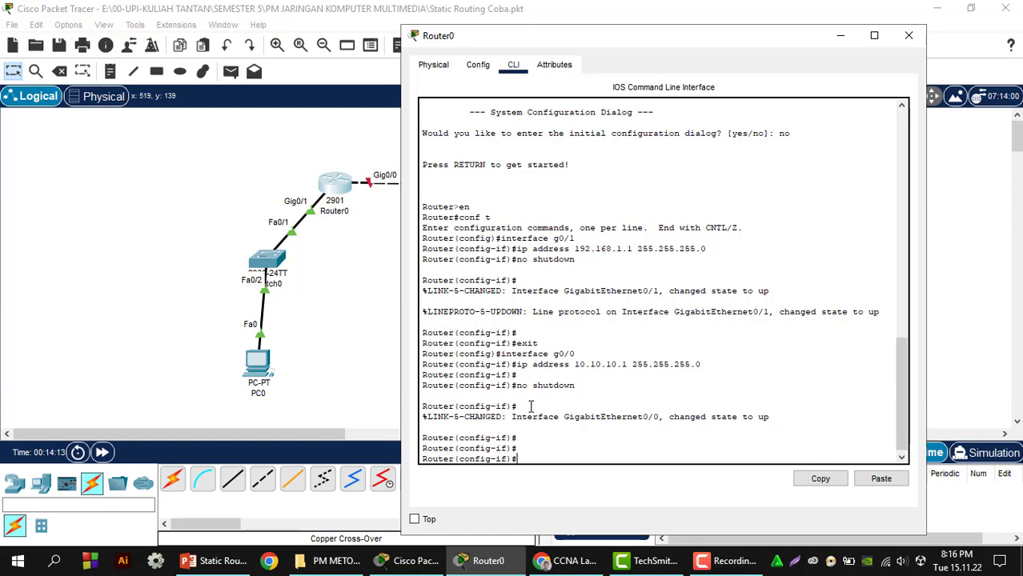
left_click(908, 35)
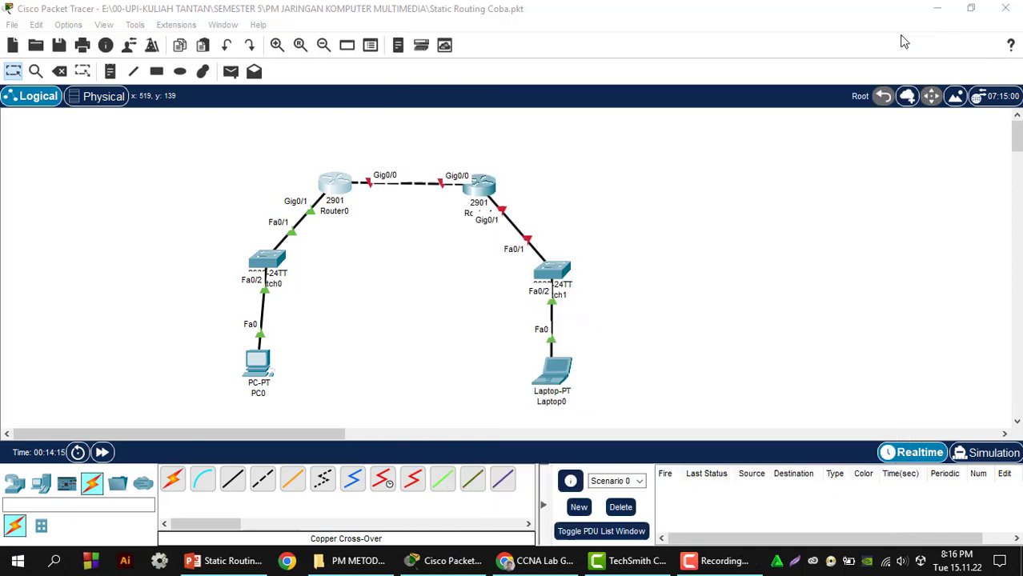
Step: Open Router1's command line interface and answer no to the initial configuration dialog to reach the Router> prompt
left_click(489, 192)
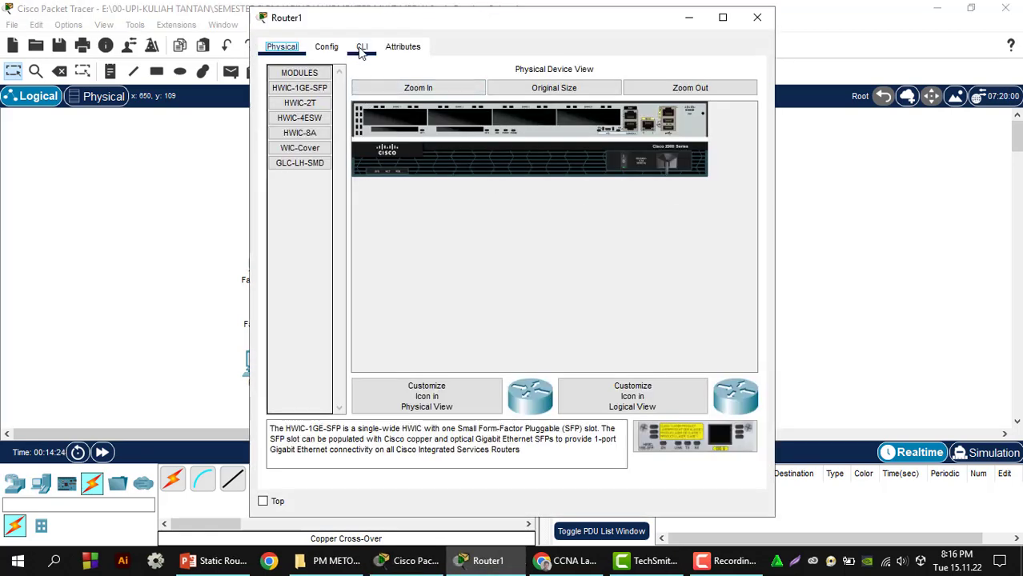
left_click(362, 46)
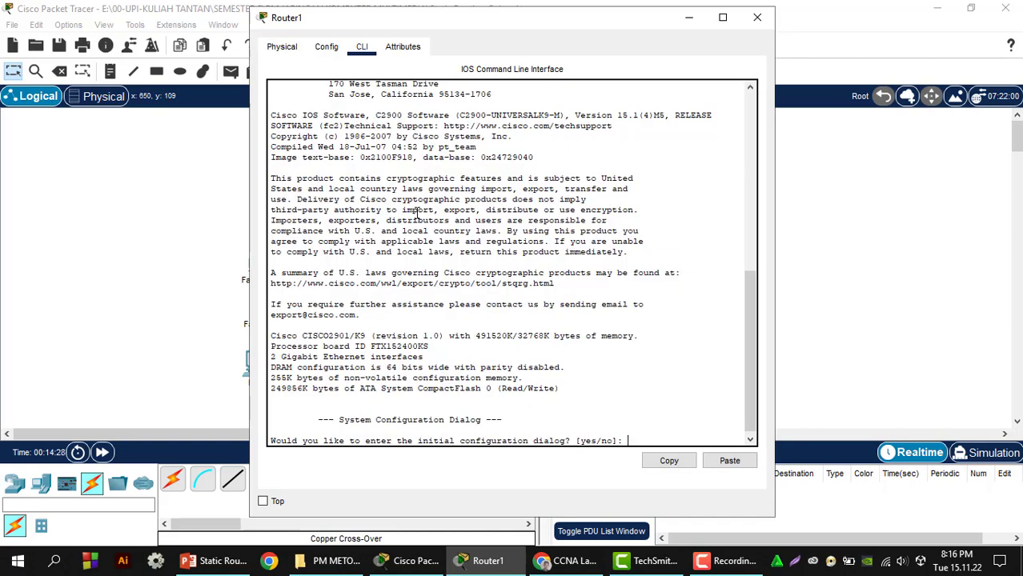
type("no")
key("Return")
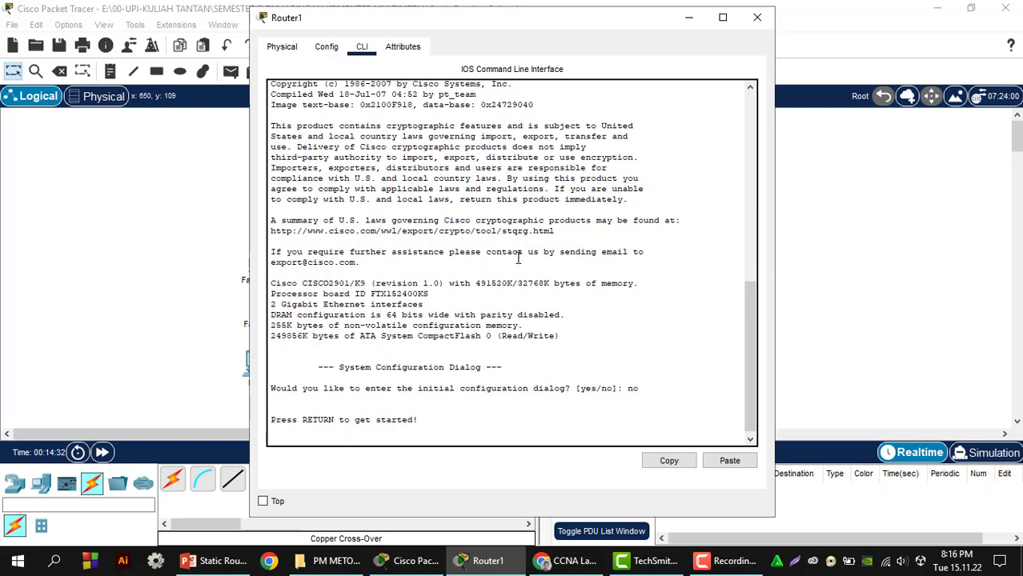
key("Return")
Step: Enter privileged mode on Router1 with en and global configuration mode with conf t
type("en")
key("Return")
type("conf t")
key("Return")
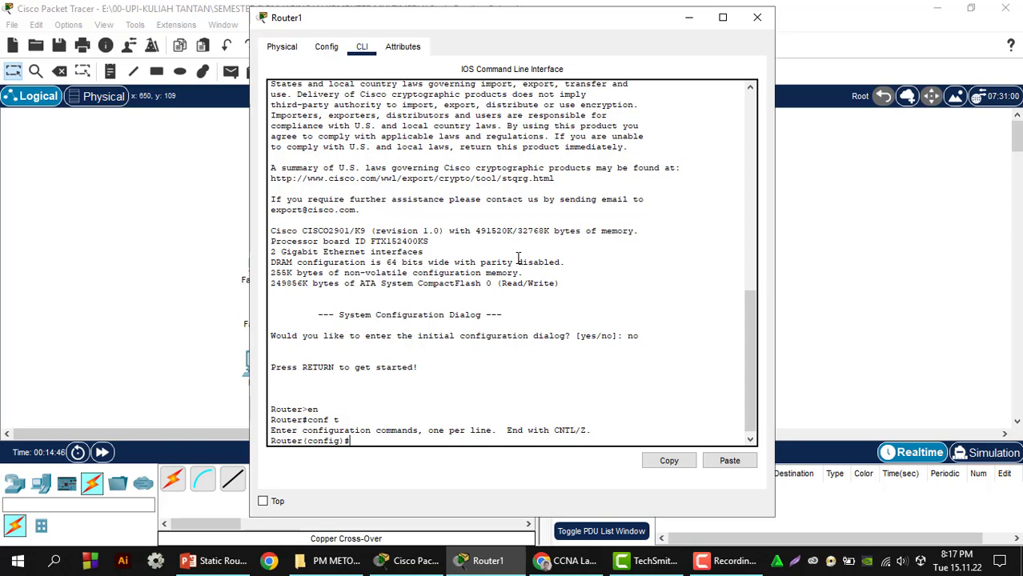
Step: Place the Router1 window clear of the whole topology and enter interface configuration mode for g0/1
left_click_drag(613, 20, 751, 28)
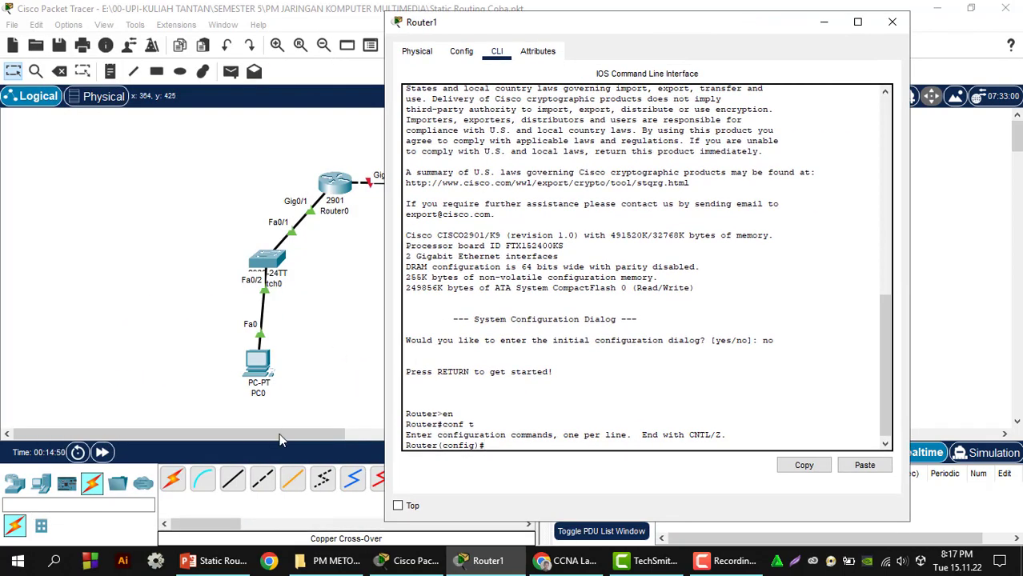
left_click(281, 442)
left_click_drag(281, 442, 222, 427)
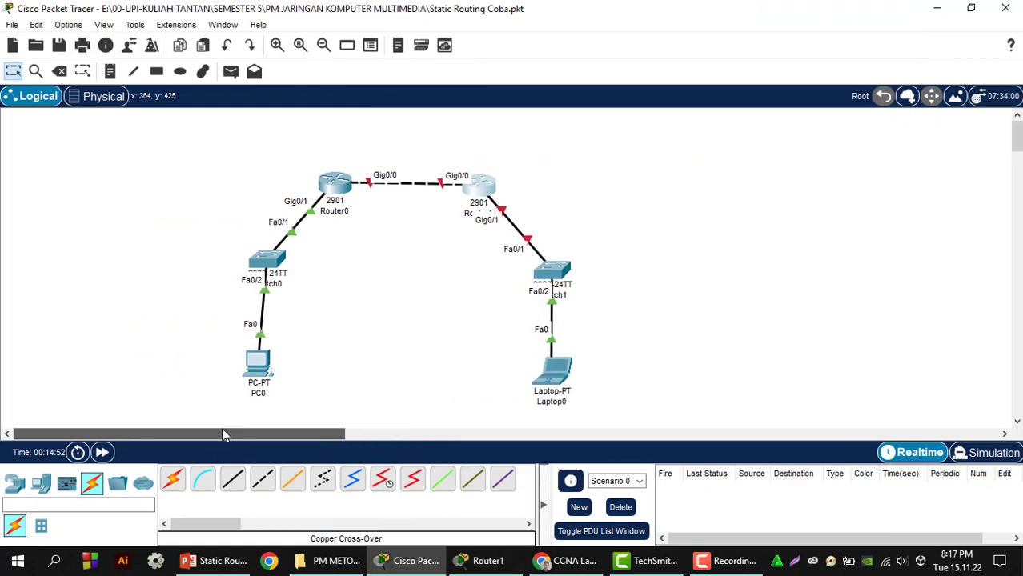
left_click_drag(298, 433, 366, 448)
left_click(488, 560)
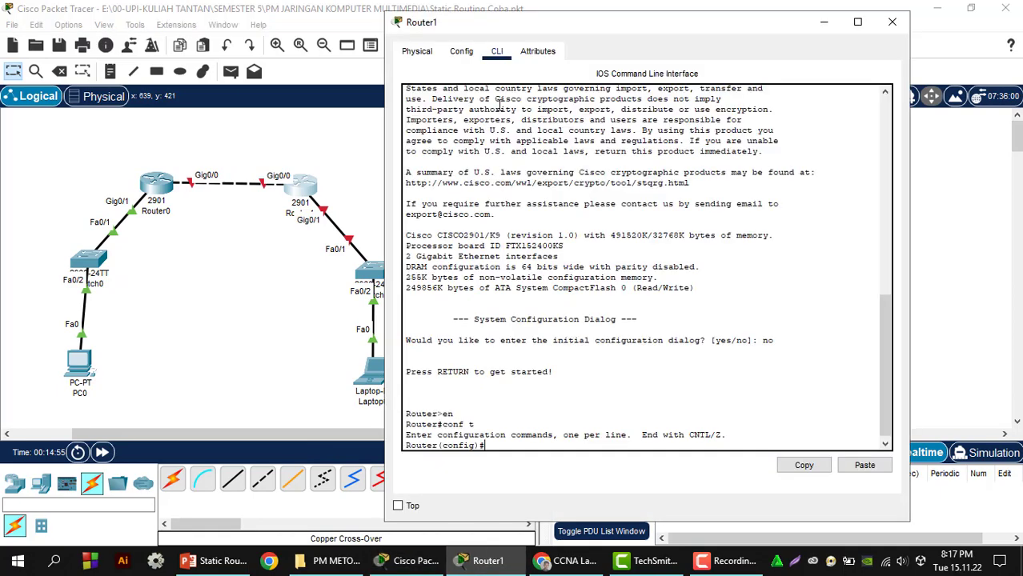
left_click_drag(609, 39, 633, 36)
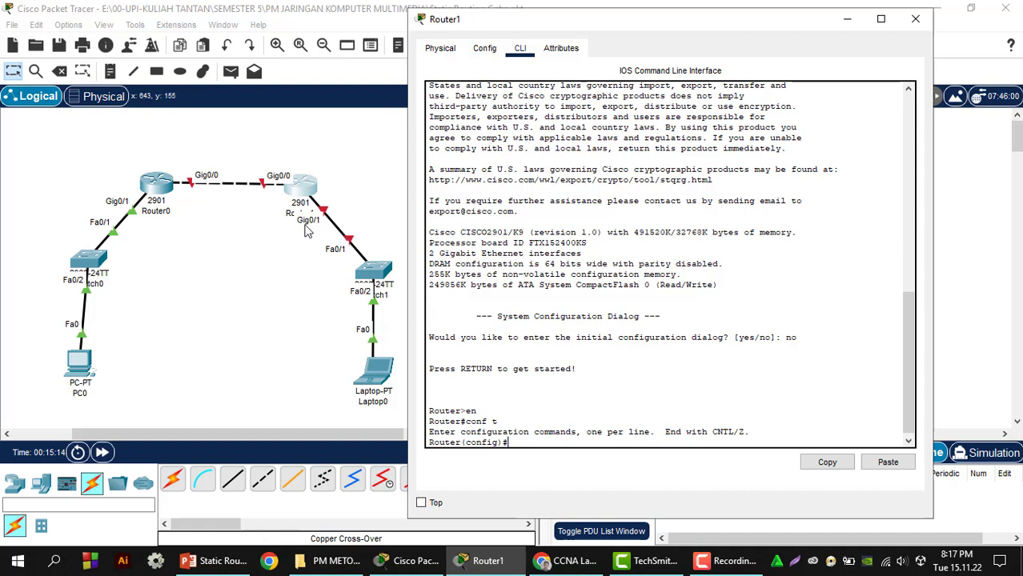
type("interfae")
type("gi")
key("BackSpace")
type("0/1")
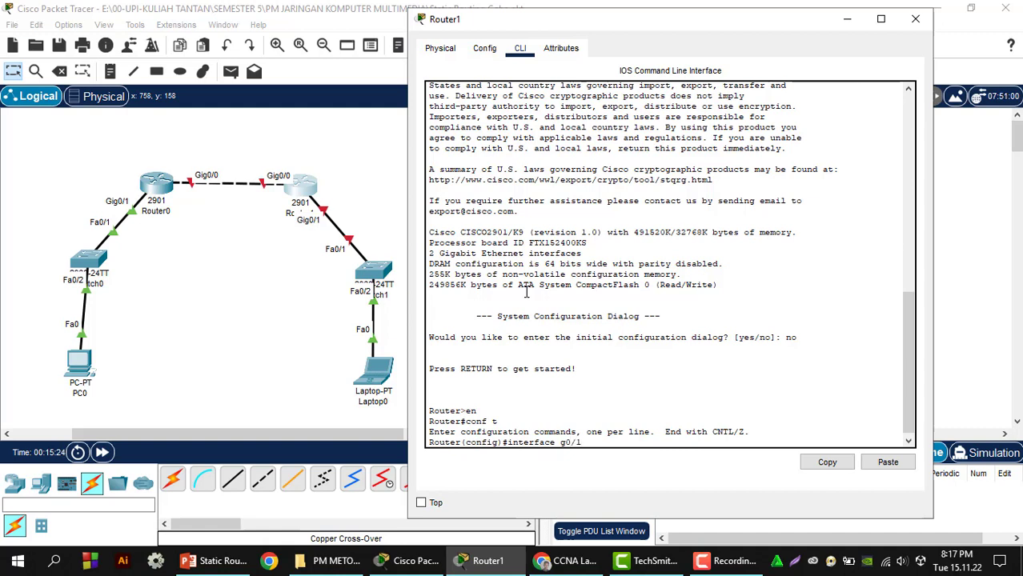
key("Return")
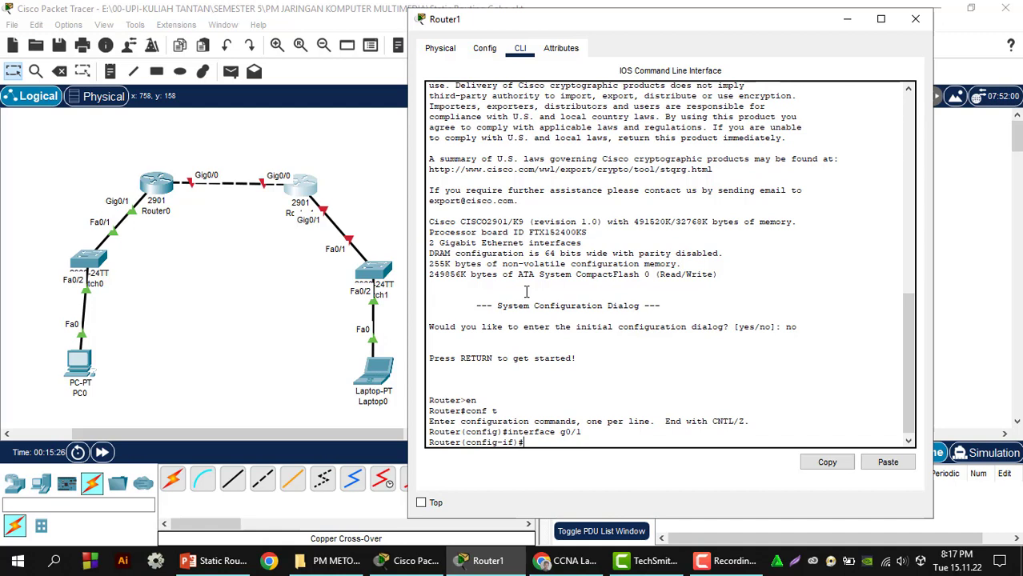
Step: Assign Router1's interface g0/1 the IP address 192.168.2.1 with mask 255.255.255.0
type("ip address")
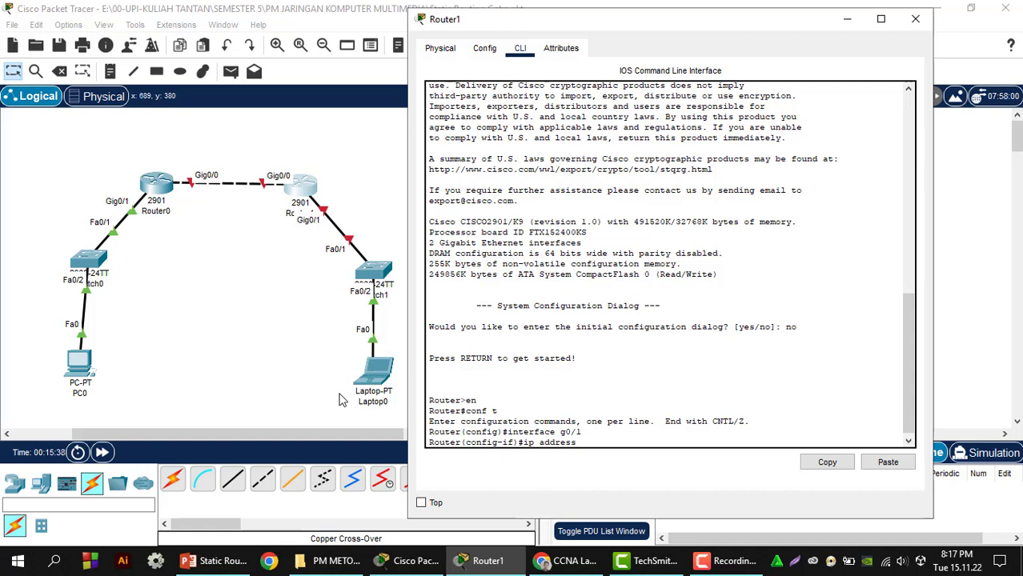
type("192.168.2.1 255.255.255")
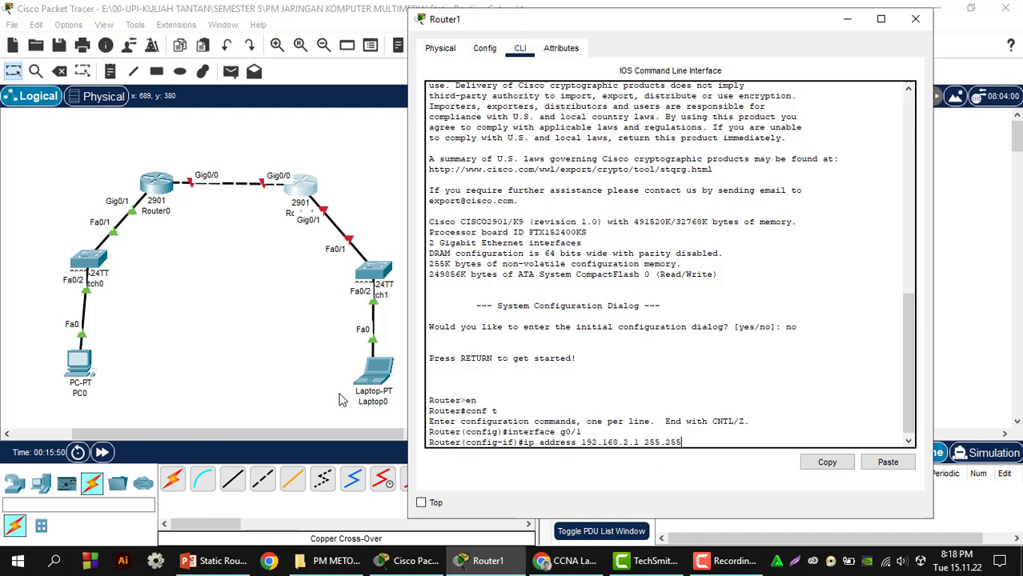
type(".0")
key("Return")
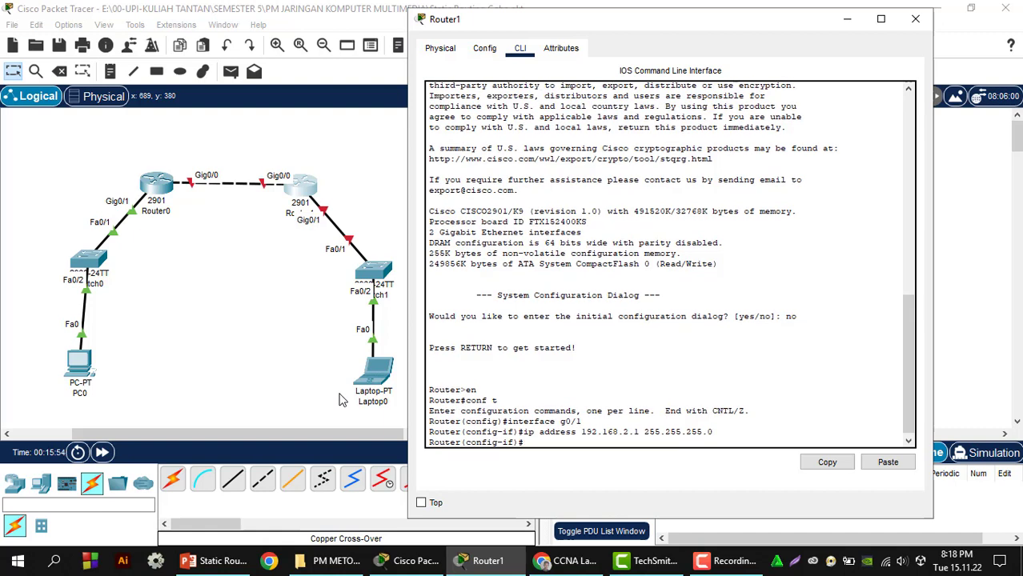
Step: Enable Router1's g0/1 interface with no shutdown and exit back to global configuration mode
type("no shutdown")
key("Return")
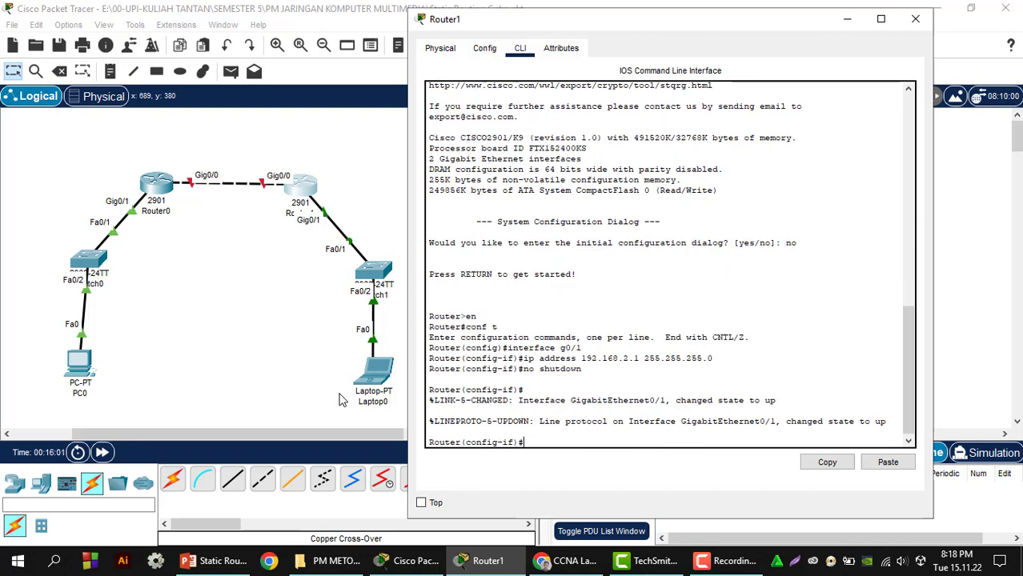
type("exit")
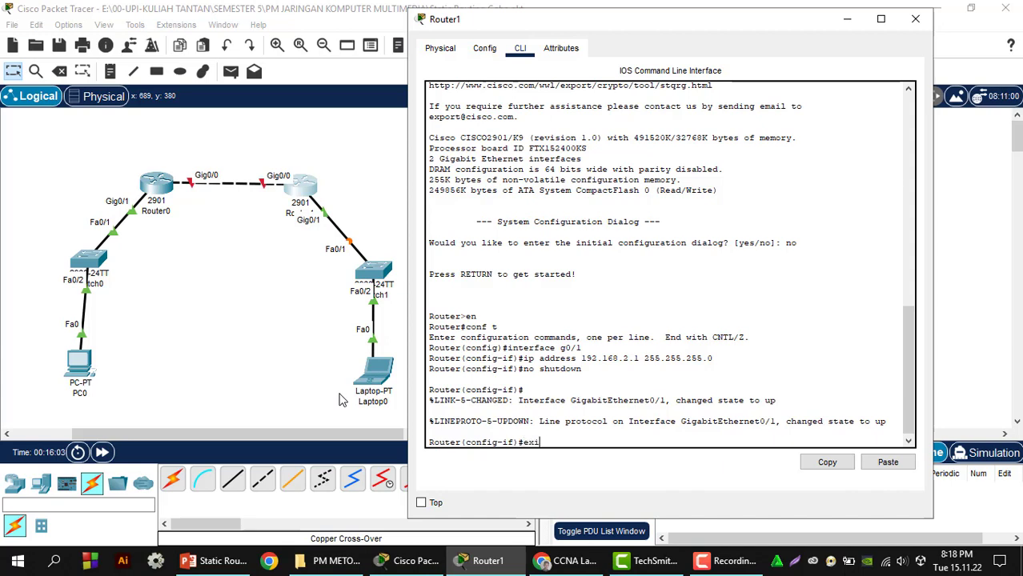
key("Return")
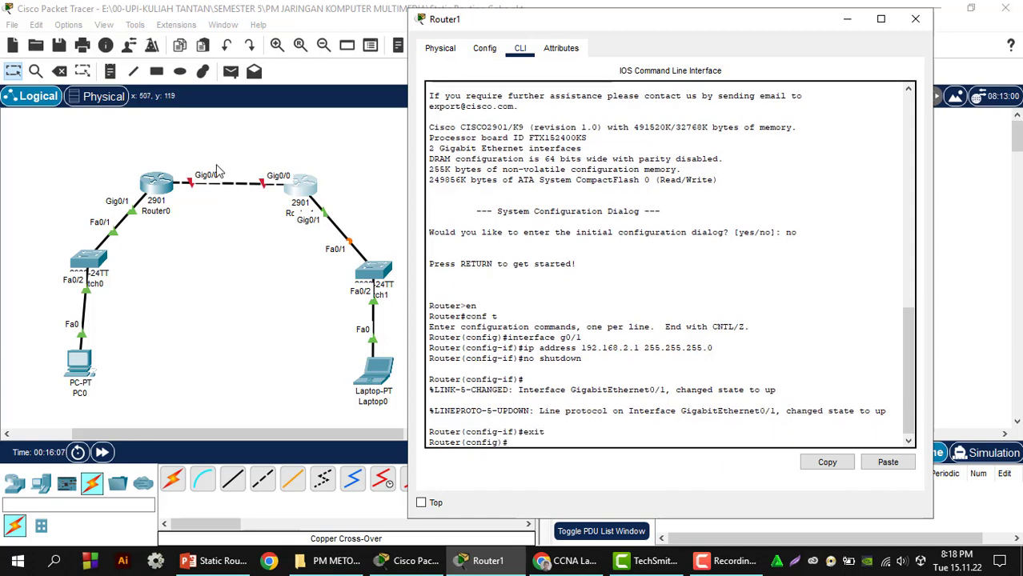
Step: Assign Router1's interface g0/0 the IP address 10.10.10.2 with mask 255.255.255.0
type("interface")
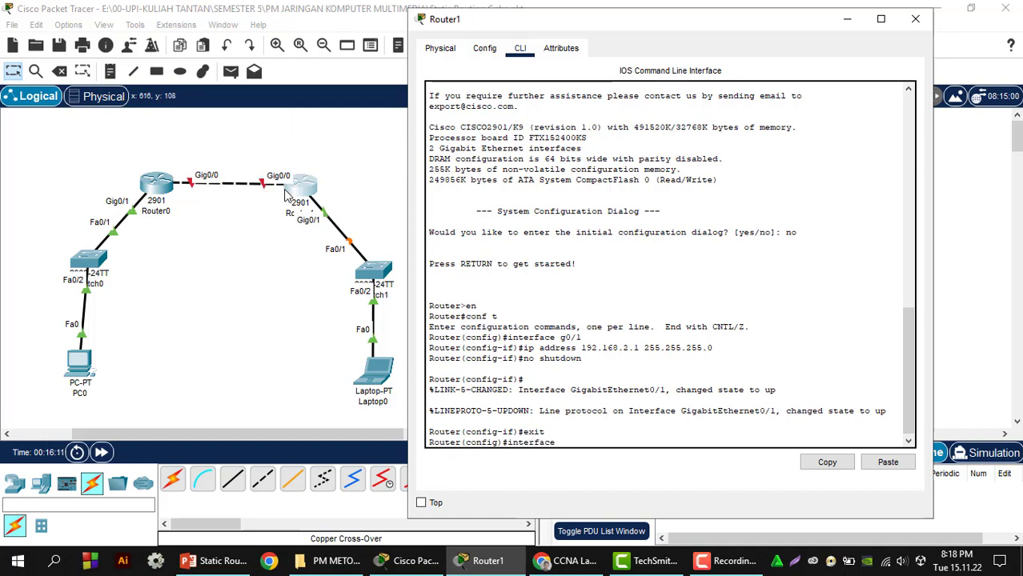
type(" gi0/0")
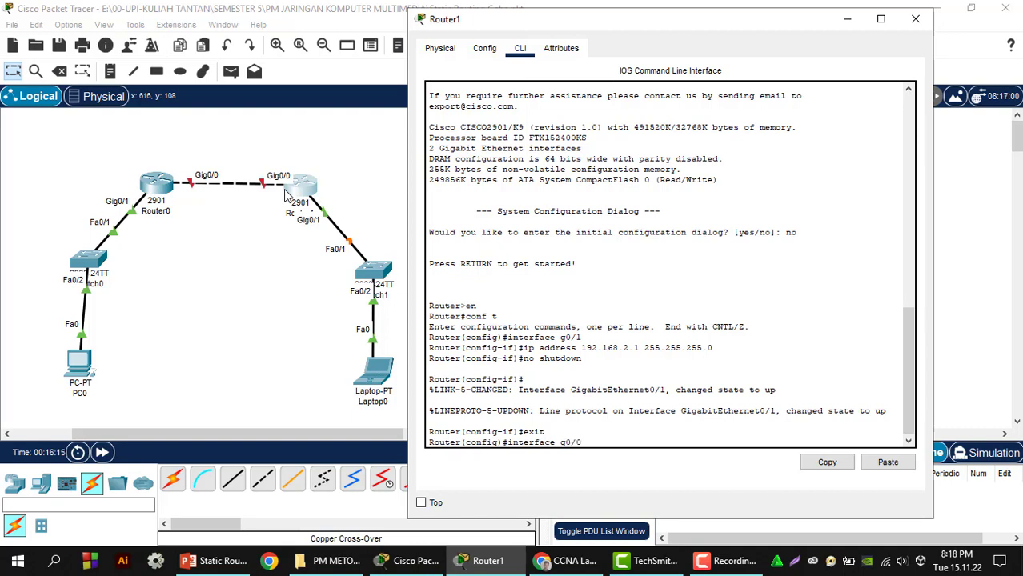
key("Return")
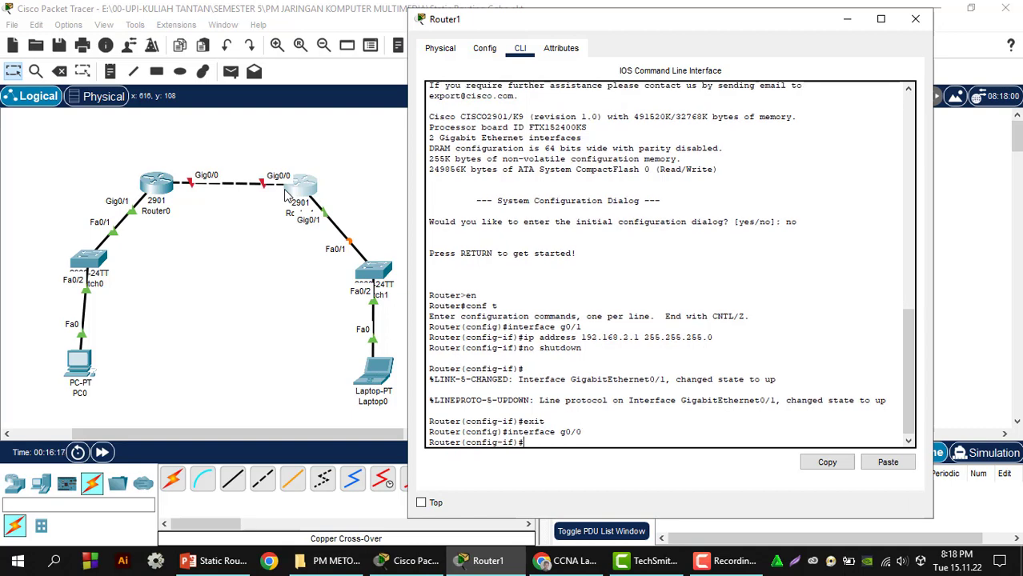
type("ip address 10.10.10.2 255.255.255")
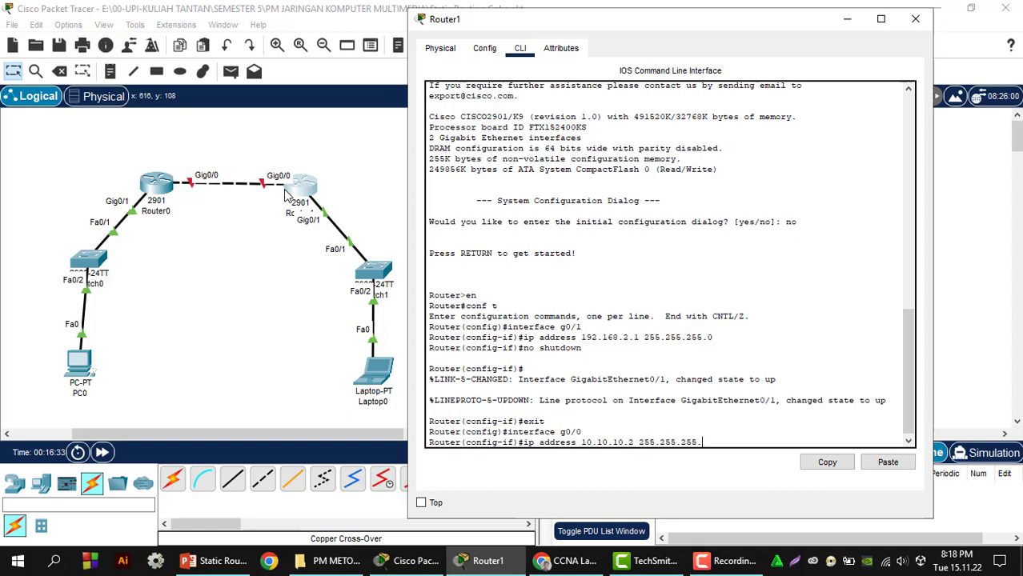
type(".0")
key("Return")
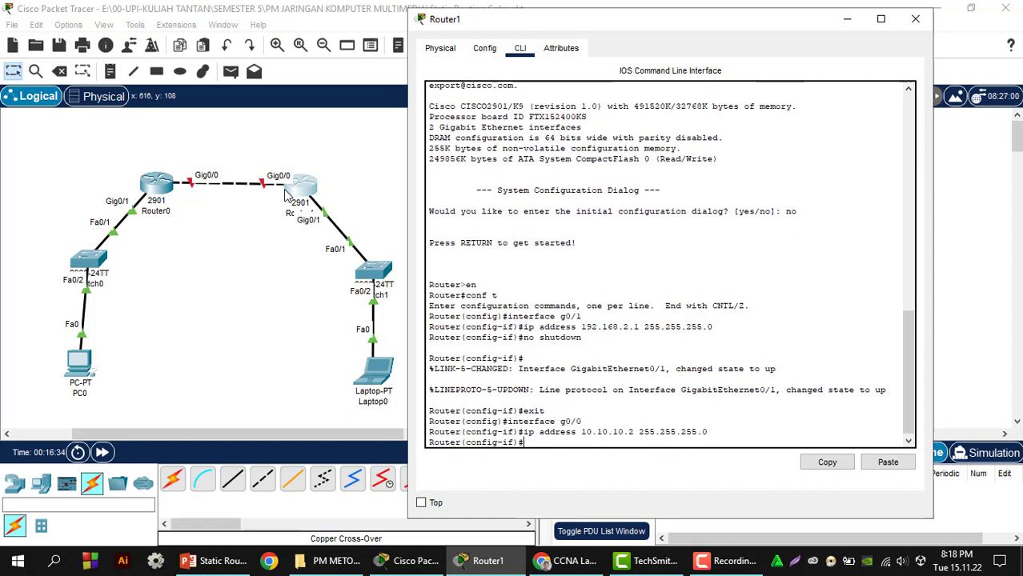
Step: Enable Router1's g0/0 interface with no shutdown and close the Router1 window
type("no shutdown")
key("Return")
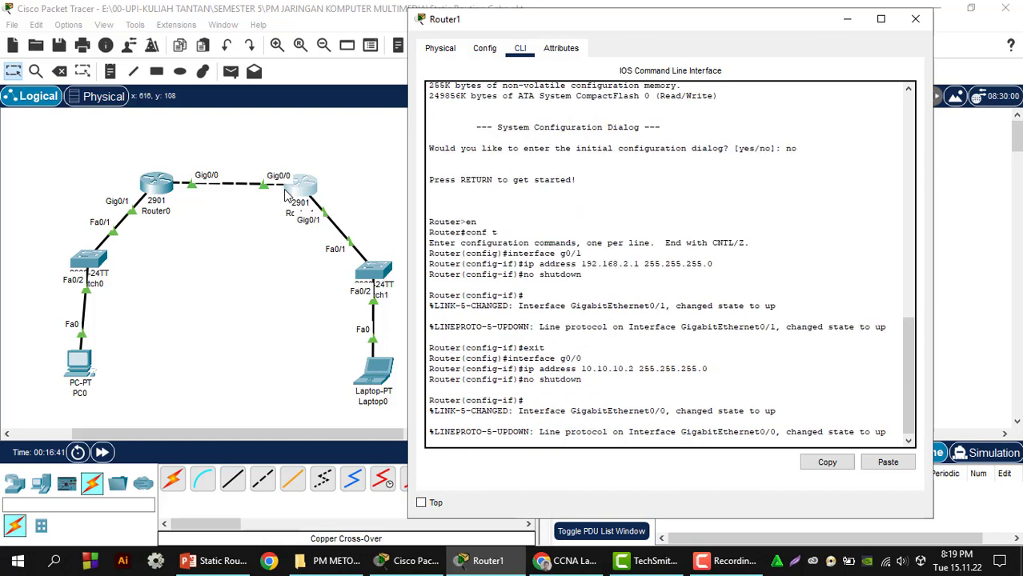
key("Return")
key("Return")
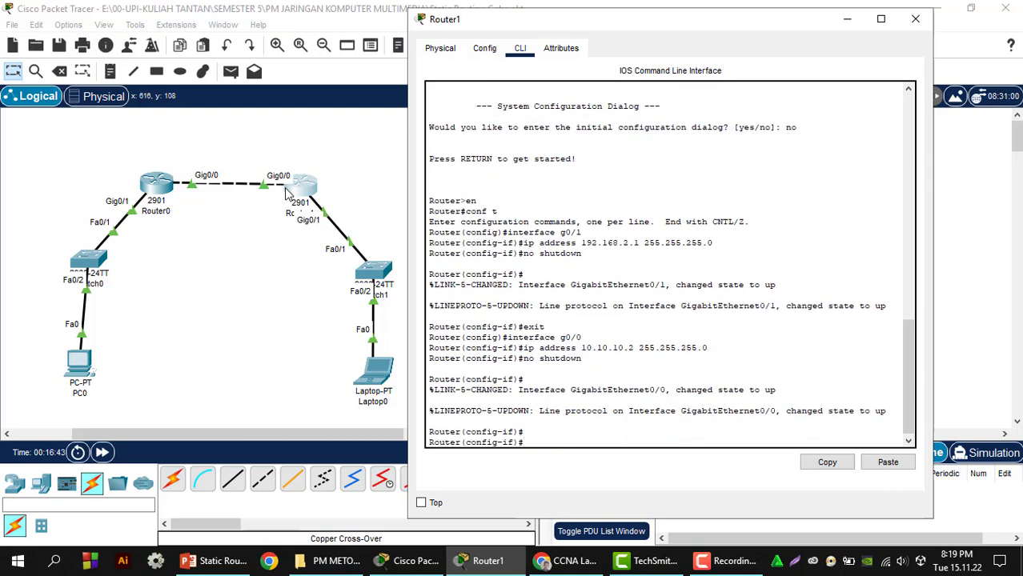
left_click(914, 19)
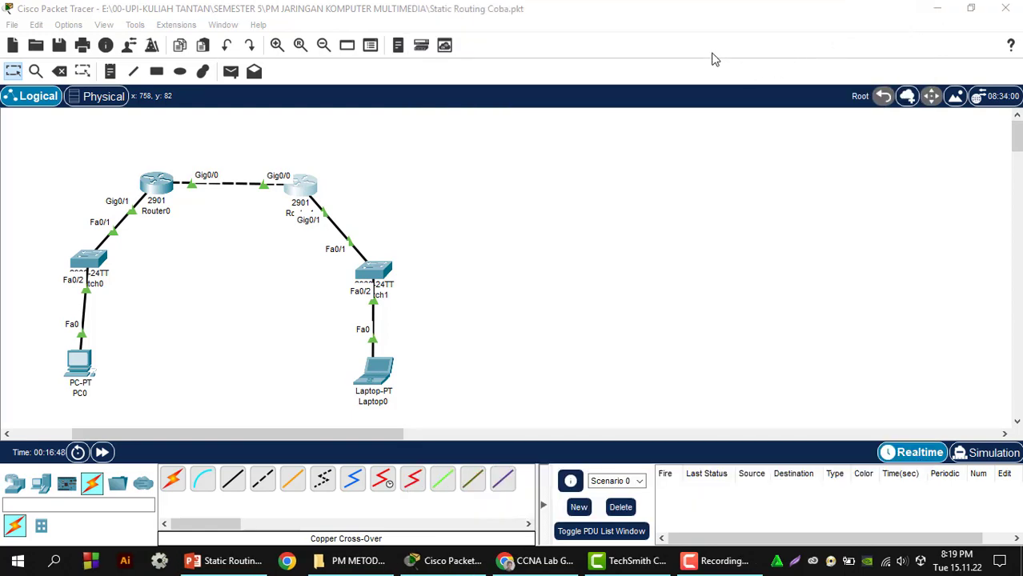
Step: Send a simple PDU from PC0 to Router0 to test their connection
left_click_drag(275, 430, 224, 424)
left_click(230, 71)
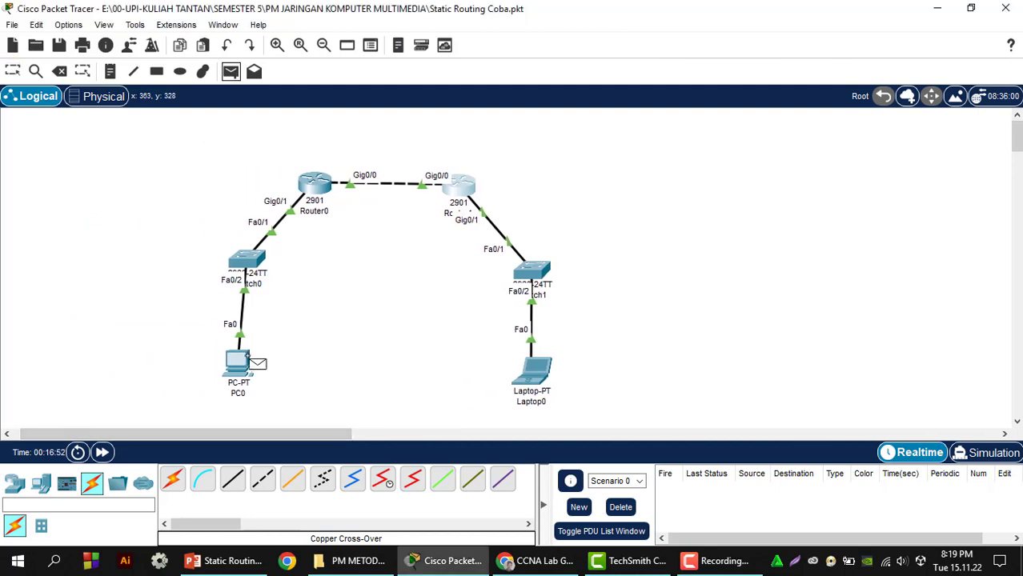
left_click(240, 366)
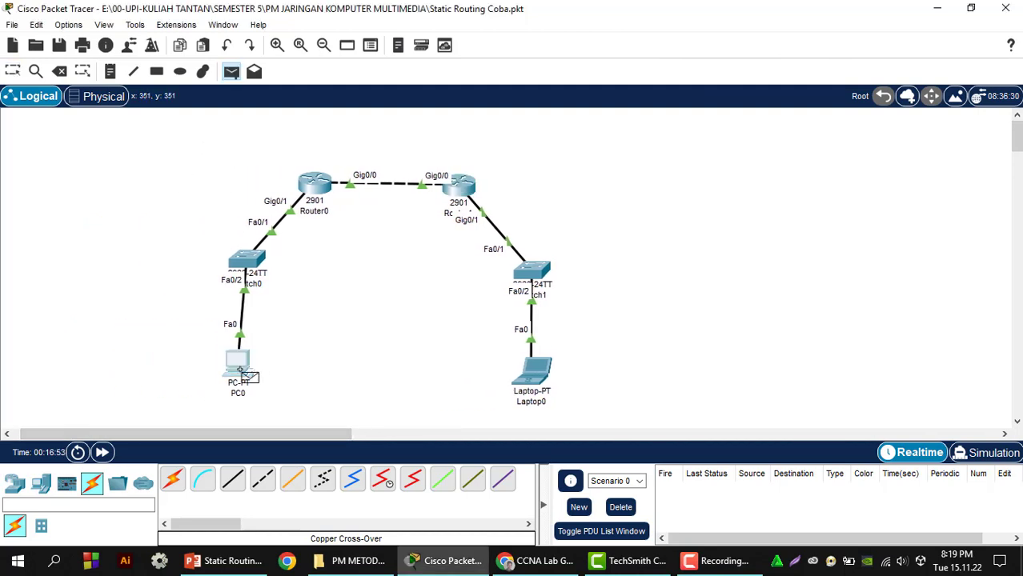
left_click(314, 191)
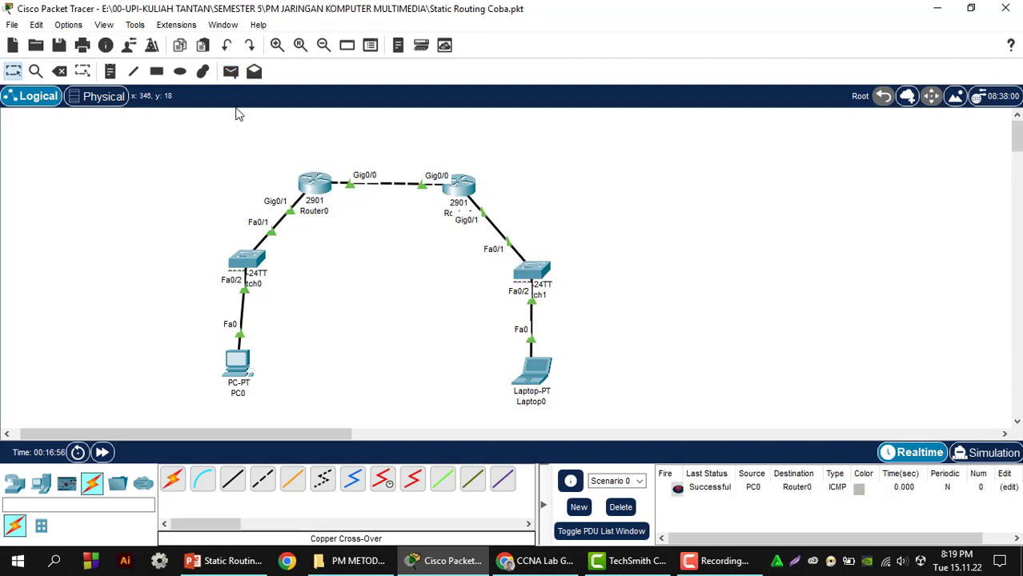
Step: Send a simple PDU from PC0 to Router1 to test connectivity across the router link
left_click(237, 80)
left_click(240, 366)
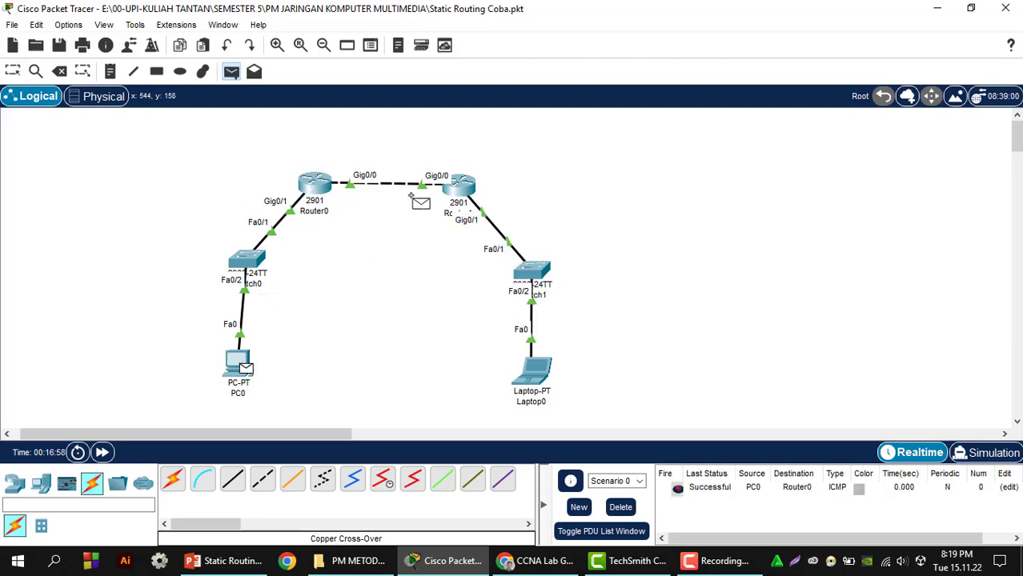
left_click(458, 186)
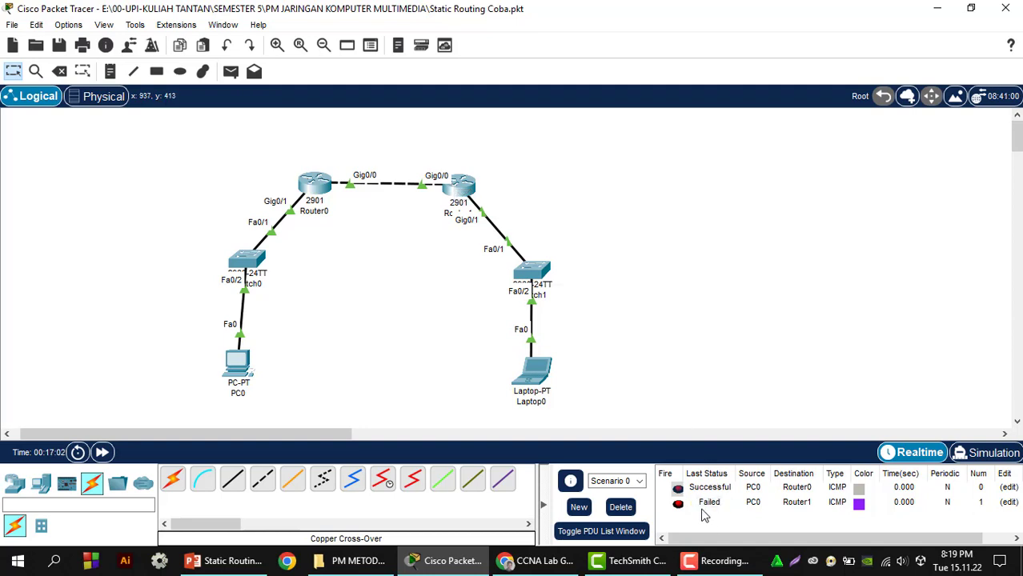
Step: Delete the current scenario's test PDUs and send a new simple PDU from PC0 to Router1
left_click(621, 507)
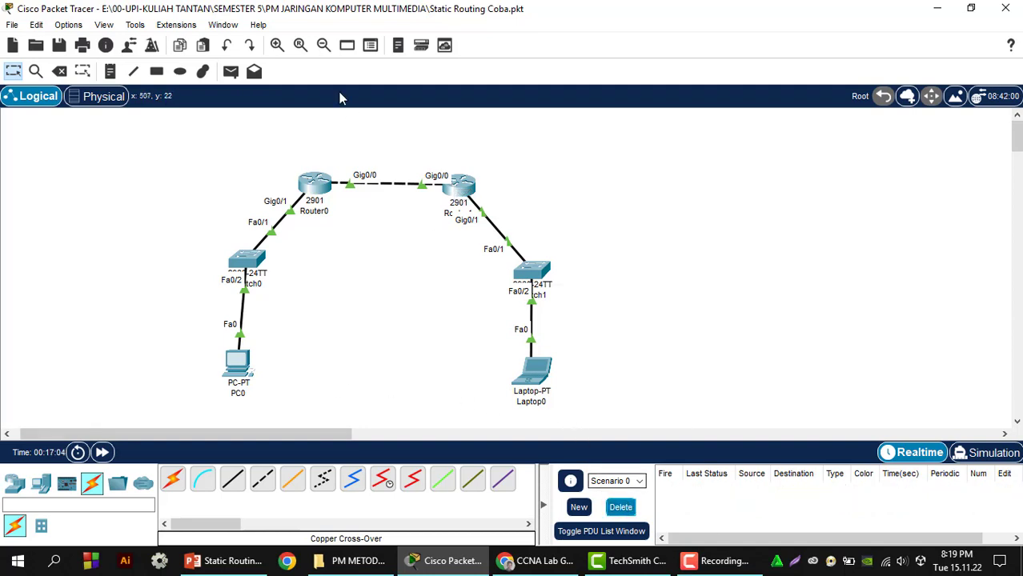
left_click(230, 71)
left_click(240, 361)
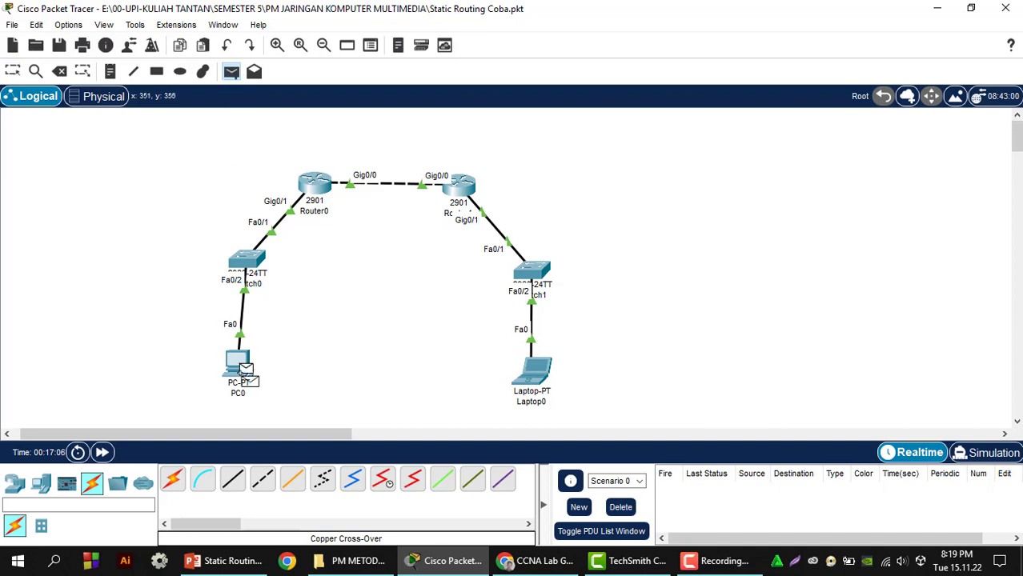
left_click(461, 188)
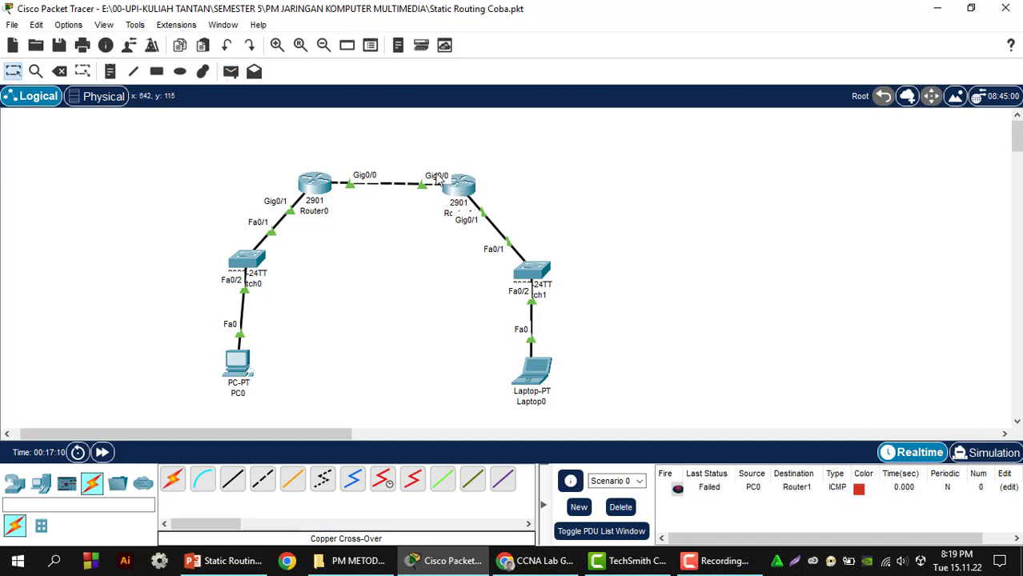
Step: Send a simple PDU from Laptop0 to Router1 to test their connection
left_click(231, 71)
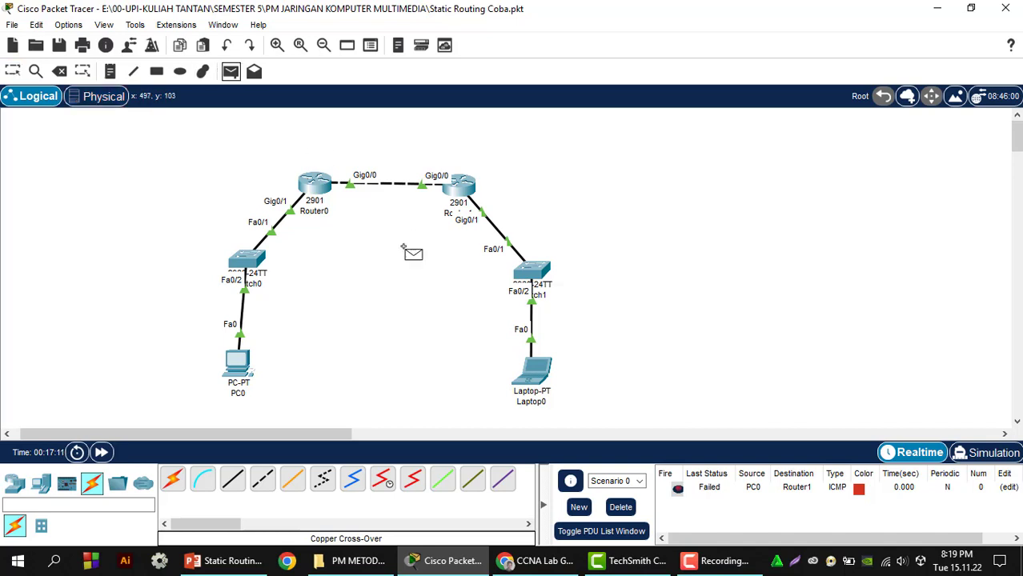
left_click(532, 372)
left_click(463, 186)
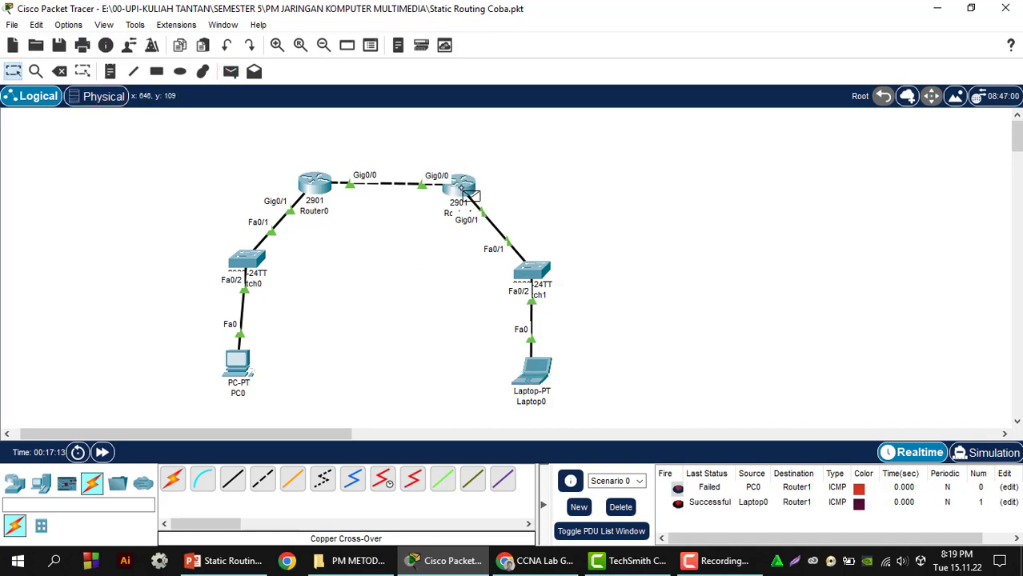
Step: Send a simple PDU from Laptop0 to Router0 to test connectivity across the router link
left_click(231, 72)
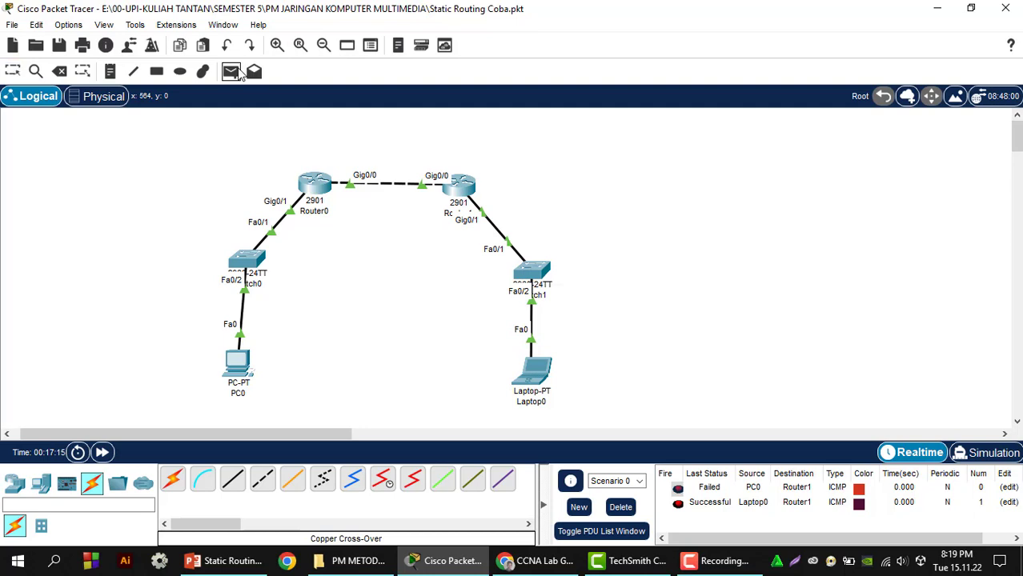
left_click(532, 373)
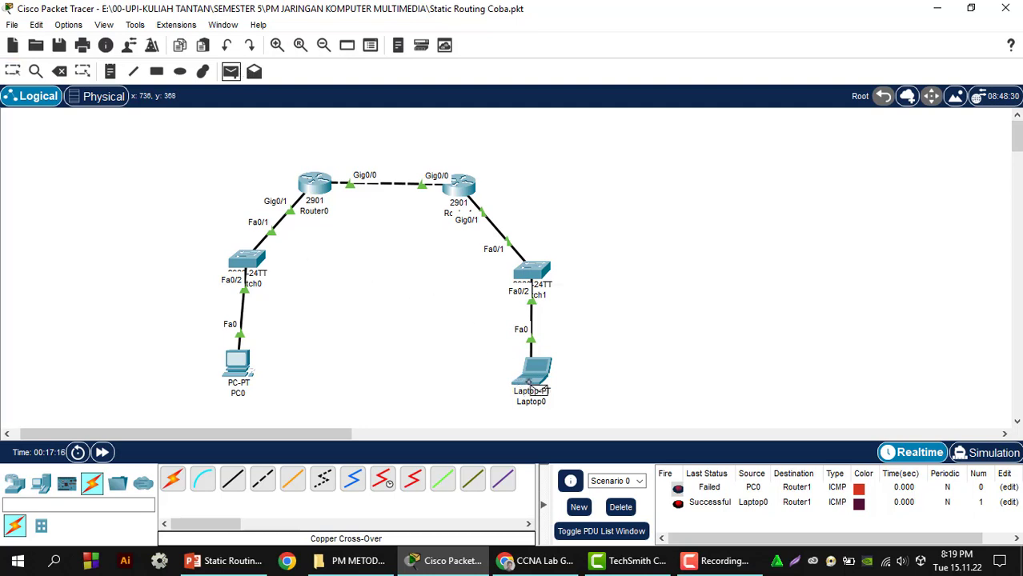
left_click(319, 184)
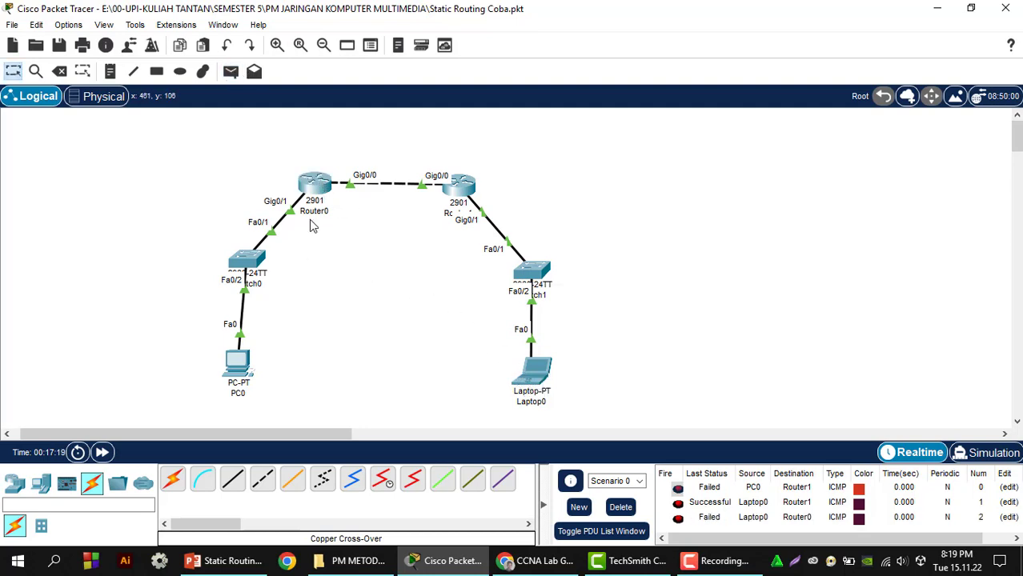
Step: Repeat the PC0 to Router1 simple PDU test, check its status, and clear the scenario's PDU list
left_click(231, 71)
left_click(238, 364)
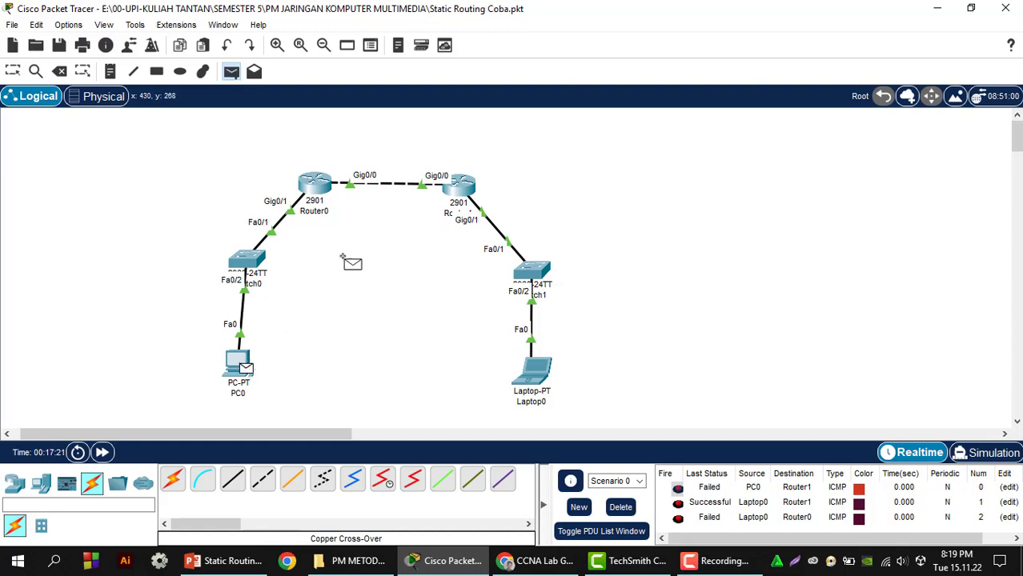
left_click(461, 185)
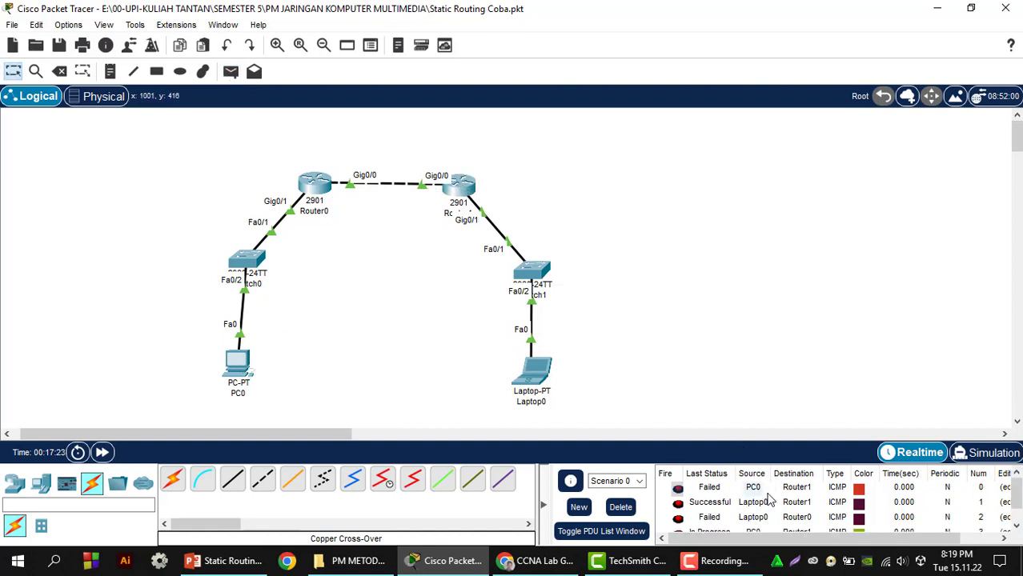
scroll(769, 498, "down", 1)
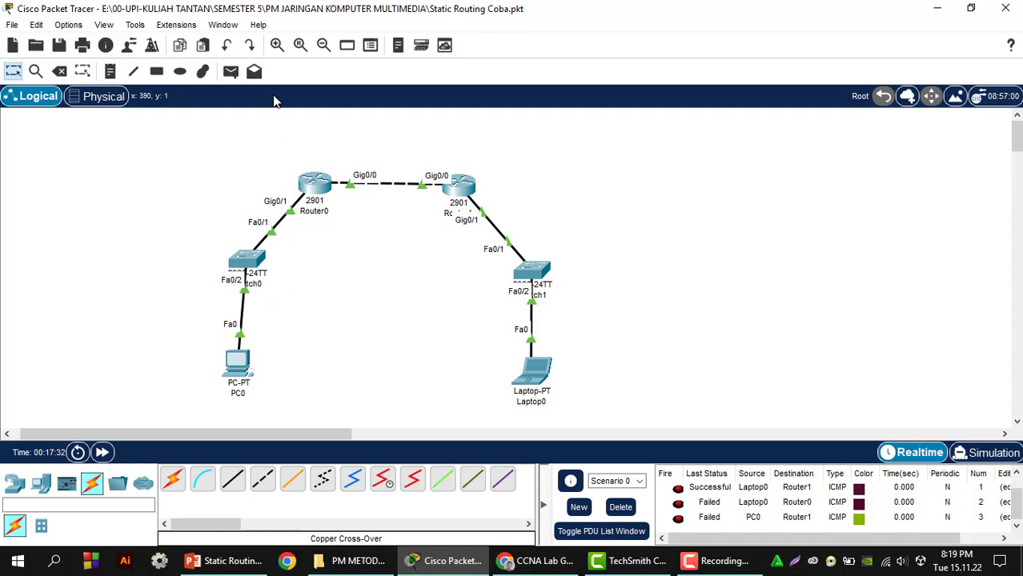
left_click(628, 511)
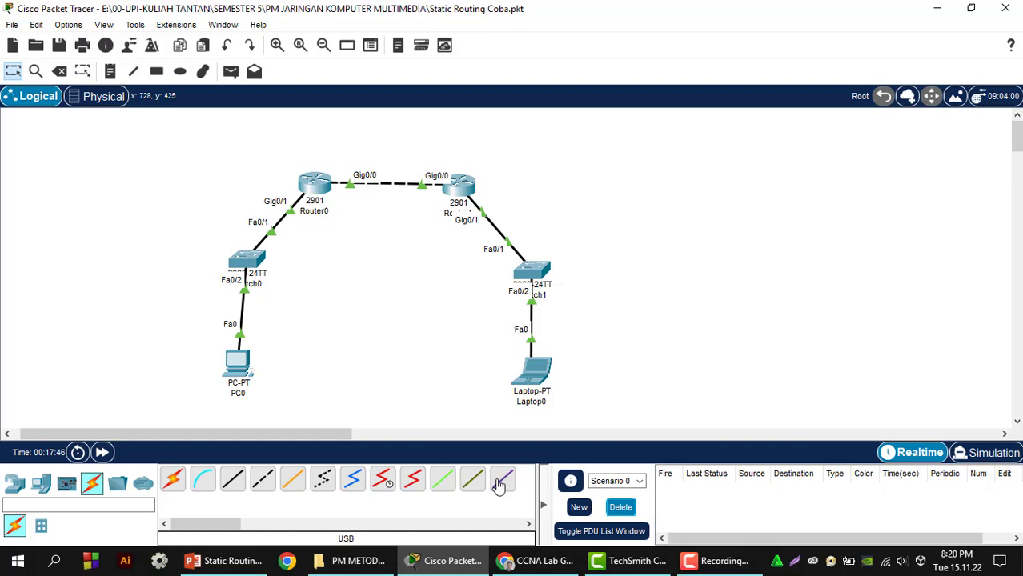
Step: Switch to PowerPoint to review slide 3 on next-hop and exit-interface static routing syntax, and return to Packet Tracer
left_click(220, 560)
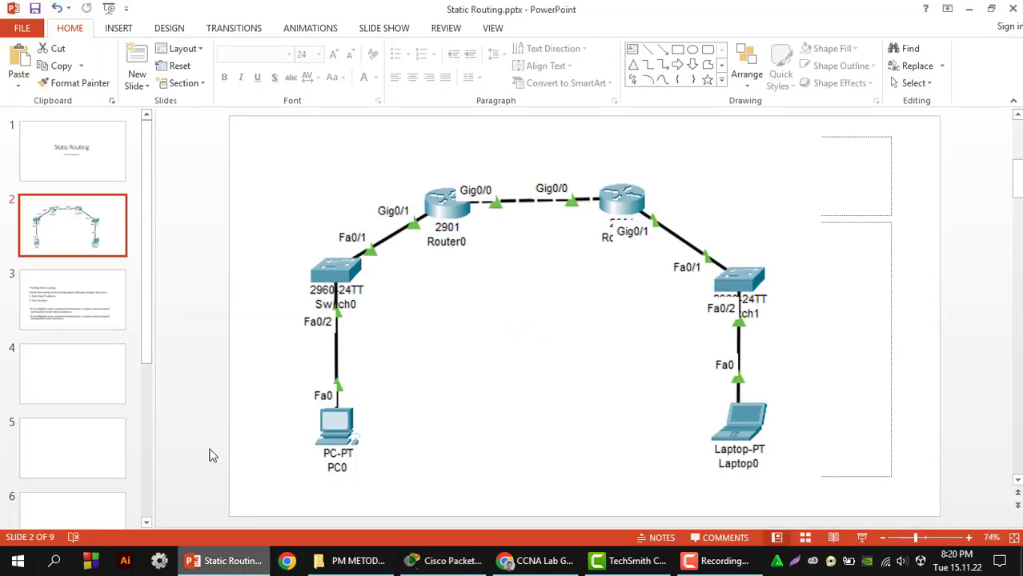
left_click(108, 292)
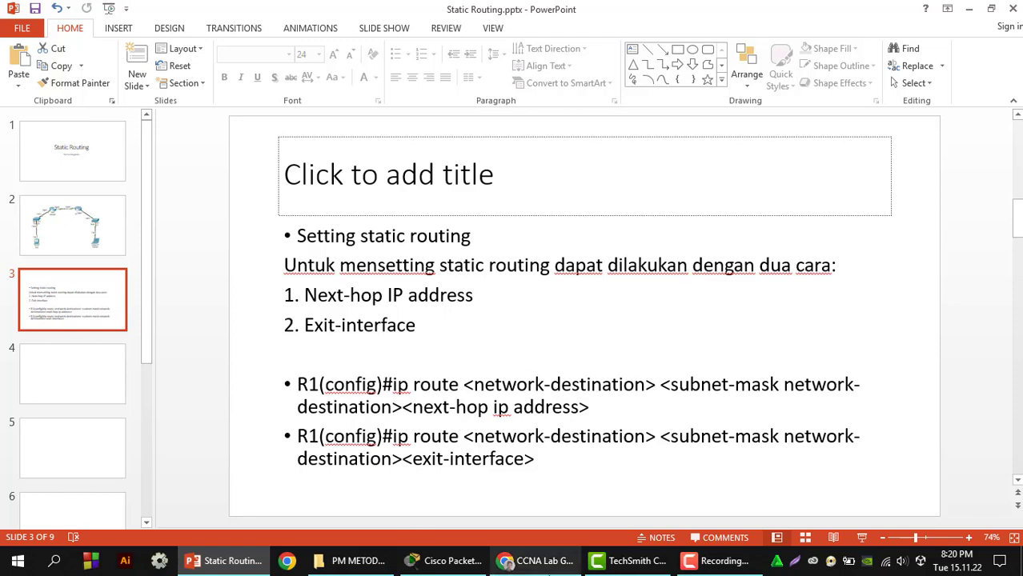
left_click(448, 563)
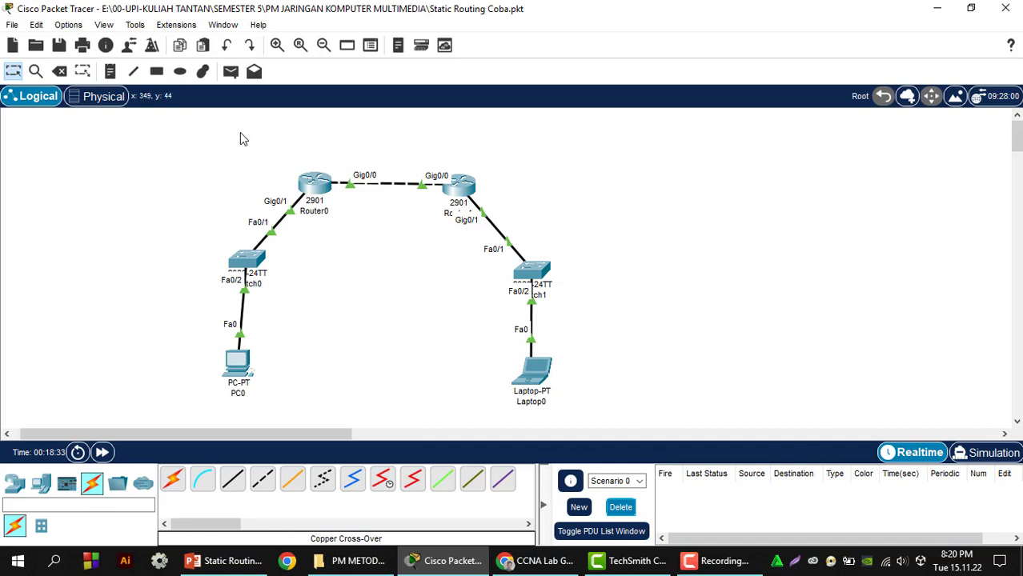
Step: Send a simple PDU from PC0 to Router1 to test connectivity before static routes are configured
left_click(230, 72)
left_click(238, 364)
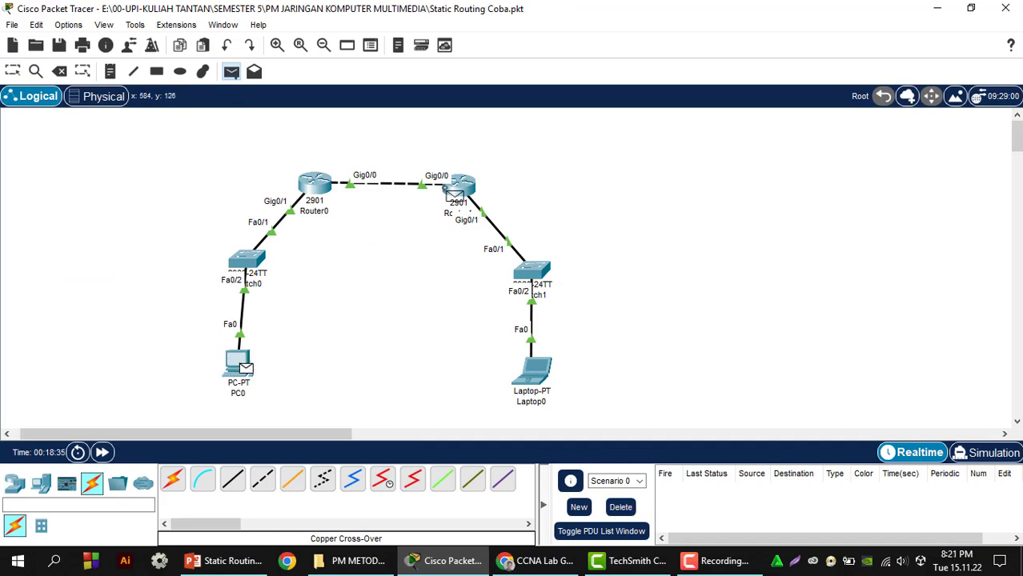
left_click(453, 187)
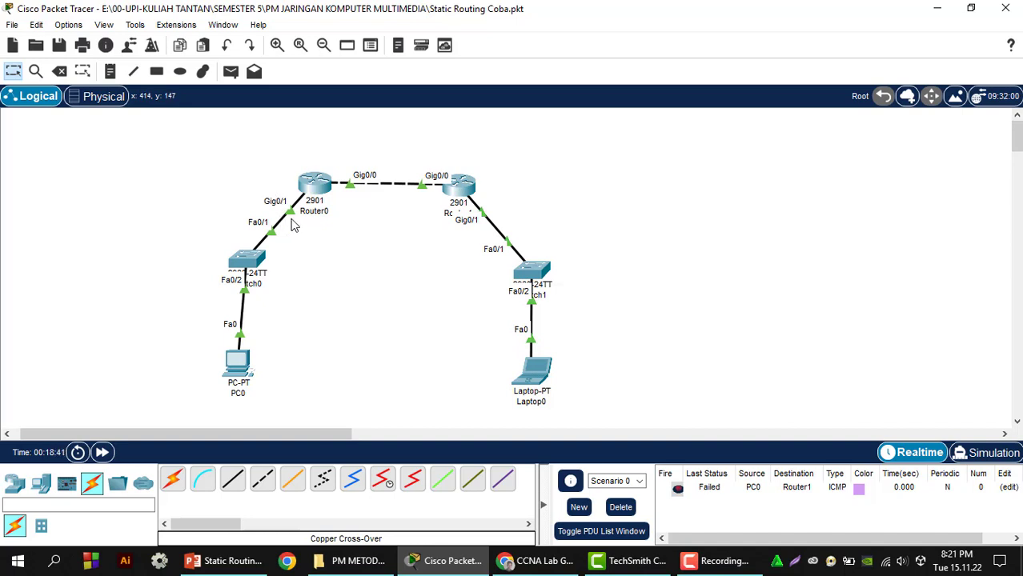
Step: In Router0's command line, begin an ip route command for destination network 192.168.2.0, checking the syntax on the PowerPoint slide
mouse_move(316, 177)
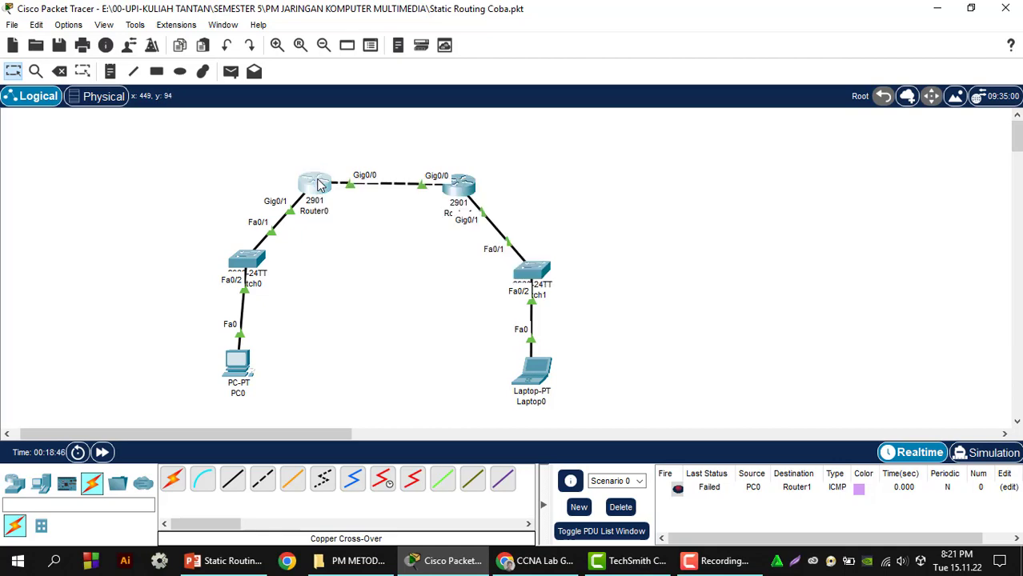
left_click(316, 184)
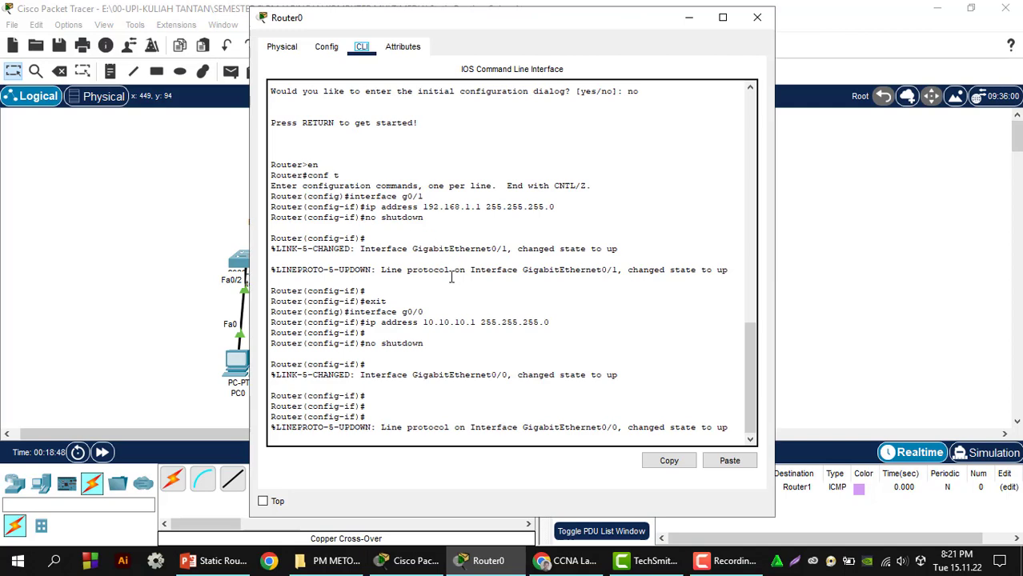
scroll(472, 391, "up", 3)
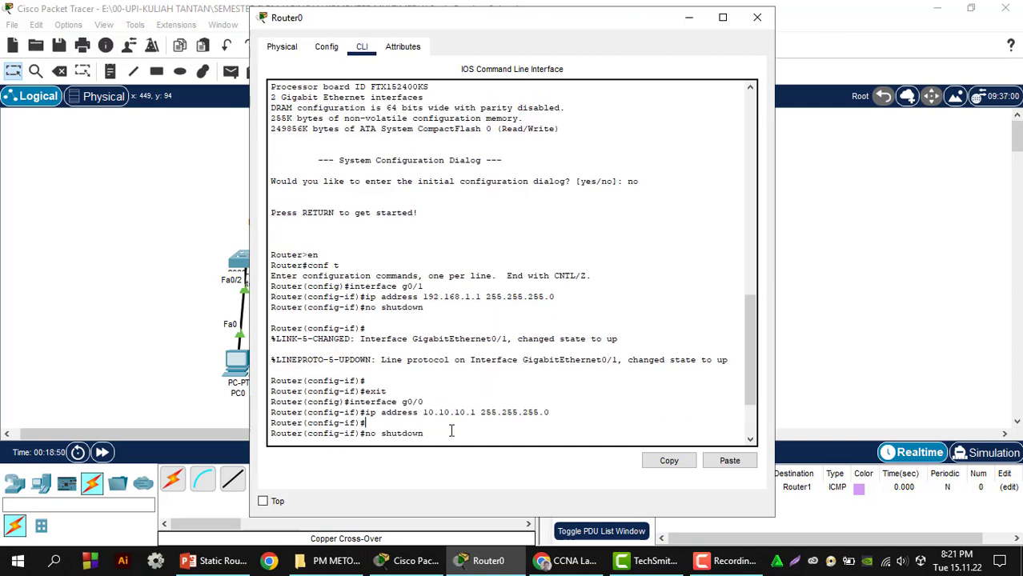
scroll(451, 431, "up", 5)
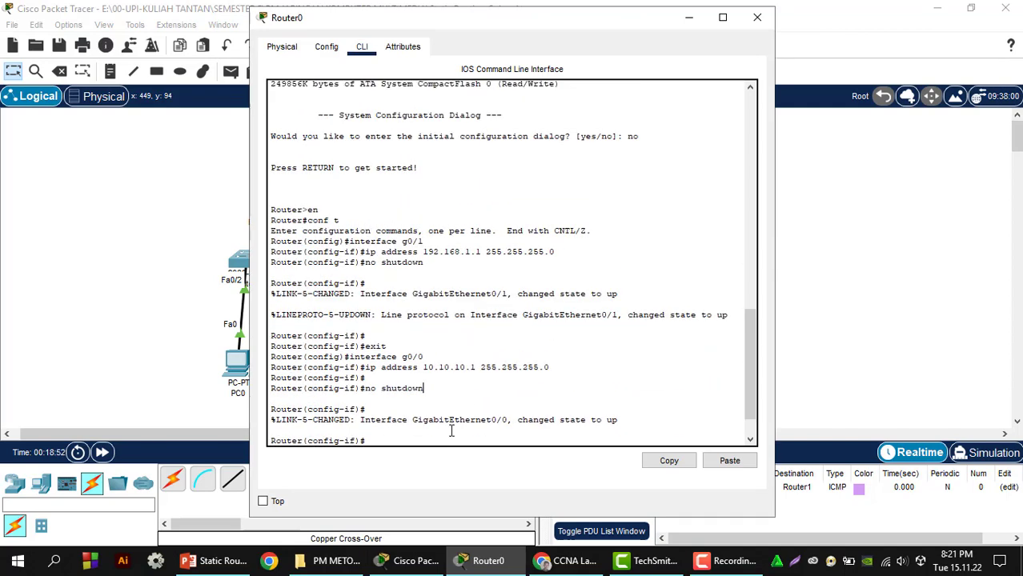
scroll(451, 431, "down", 4)
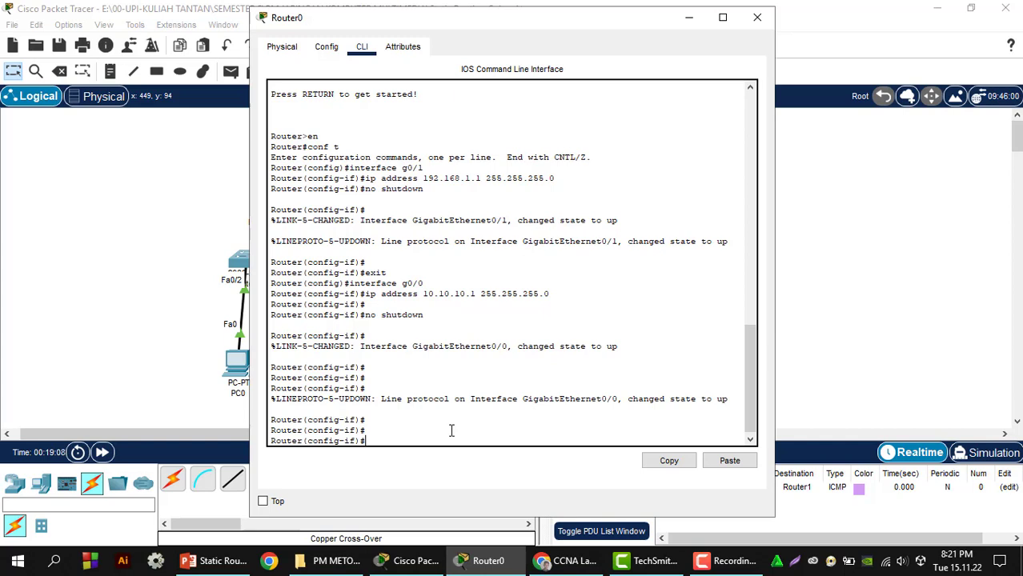
type("ip route")
left_click(212, 560)
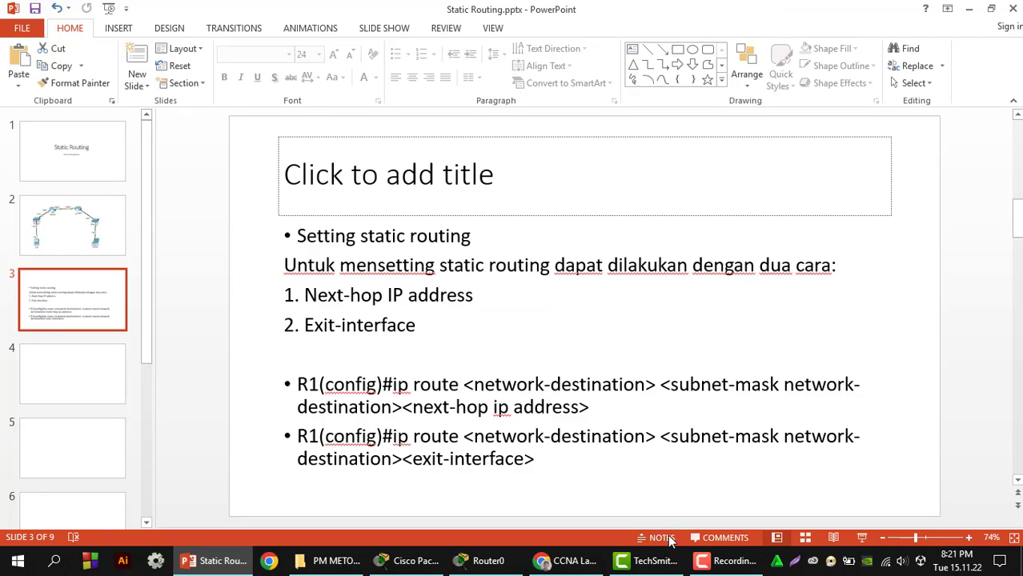
left_click(454, 521)
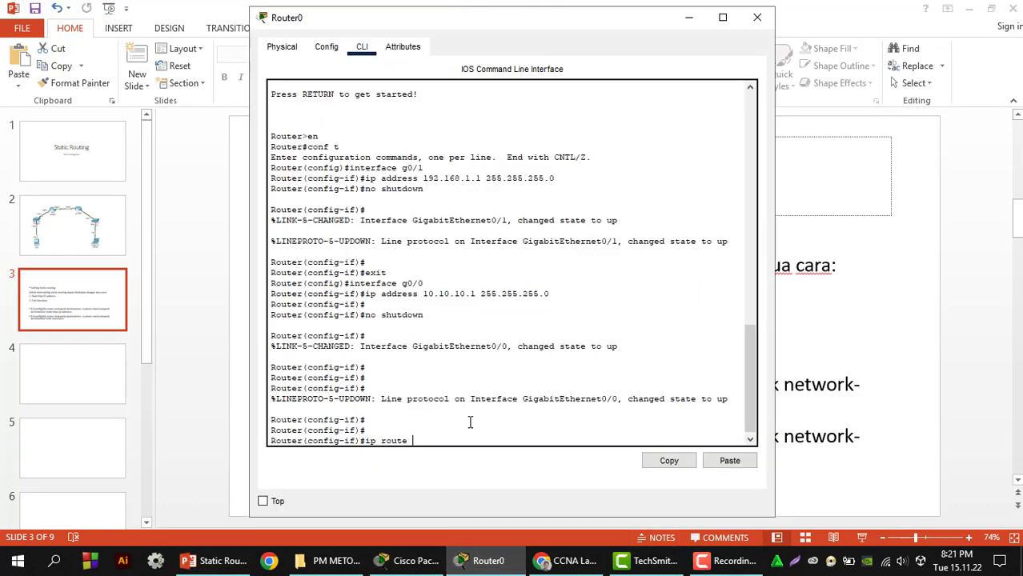
left_click(406, 560)
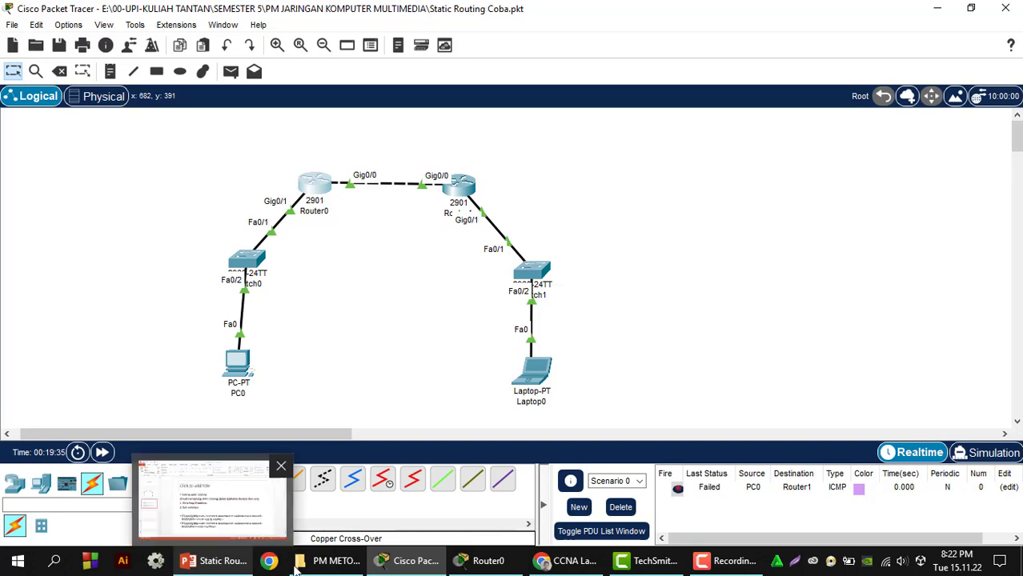
left_click(484, 568)
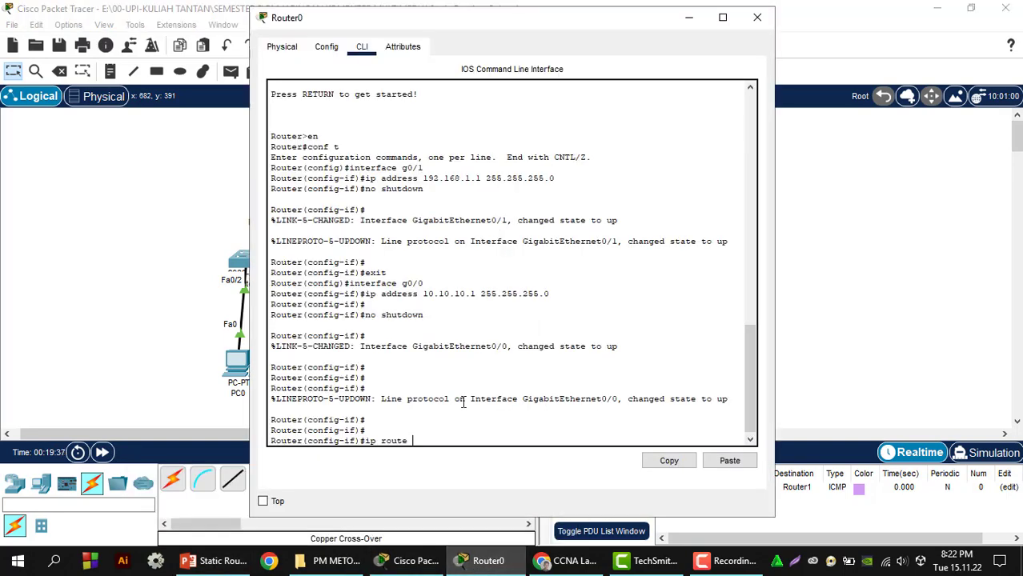
type("192.168.2.0")
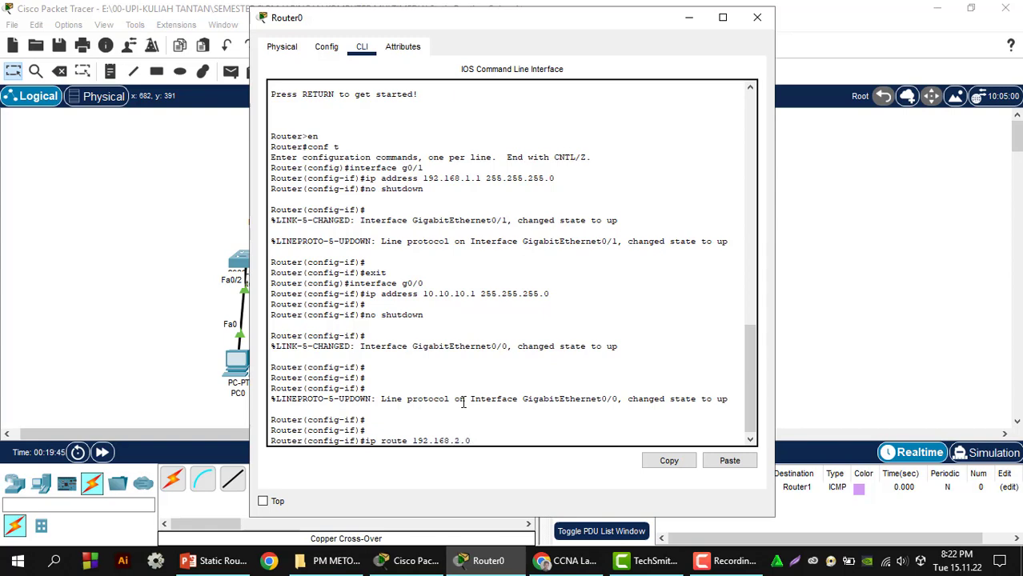
Step: Add subnet mask 255.255.255.0 to Router0's ip route command and check the slide and topology for the next hop
type(" 255/")
key("BackSpace")
type(".255.255.0")
left_click(212, 561)
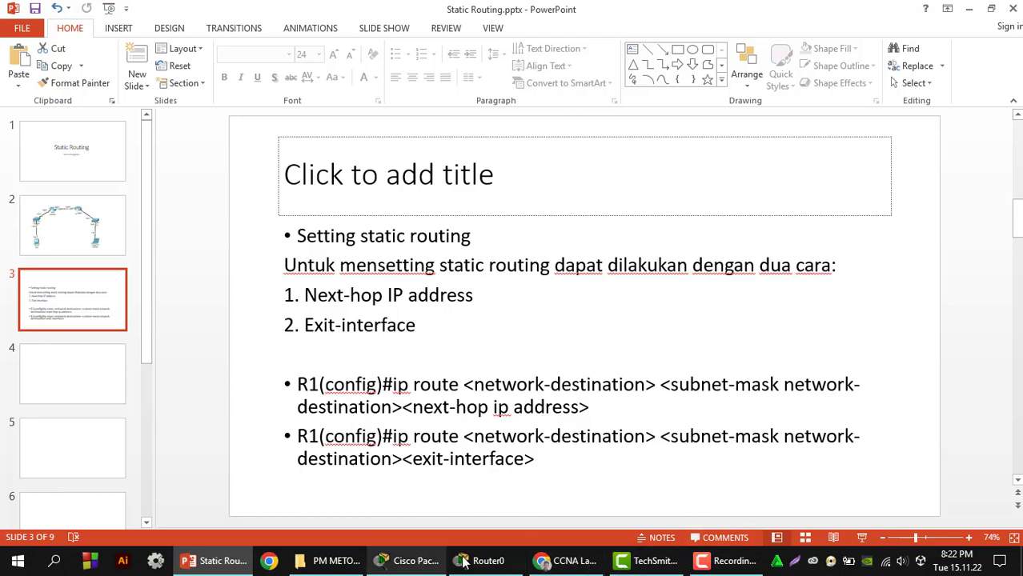
left_click(415, 560)
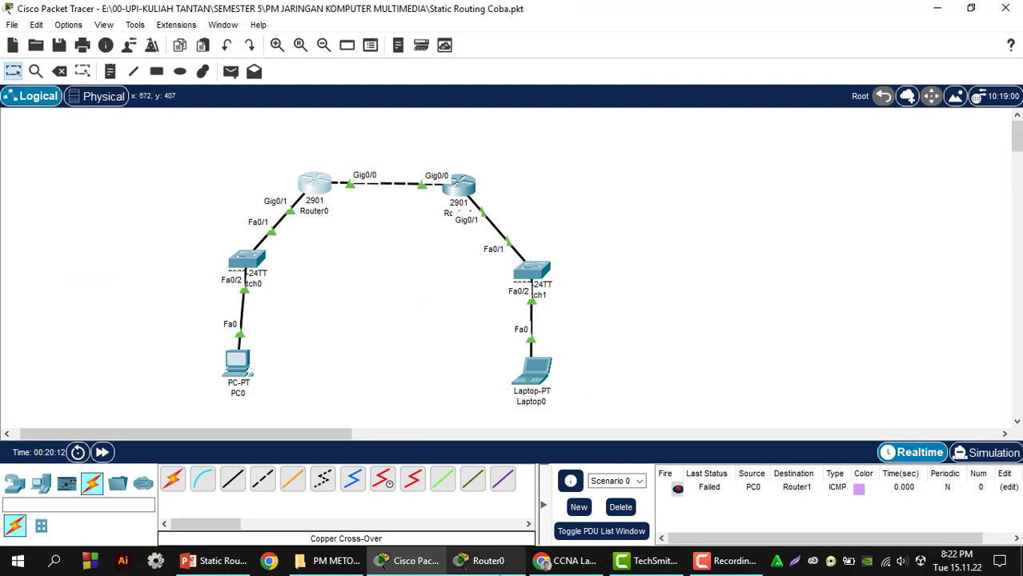
left_click(483, 560)
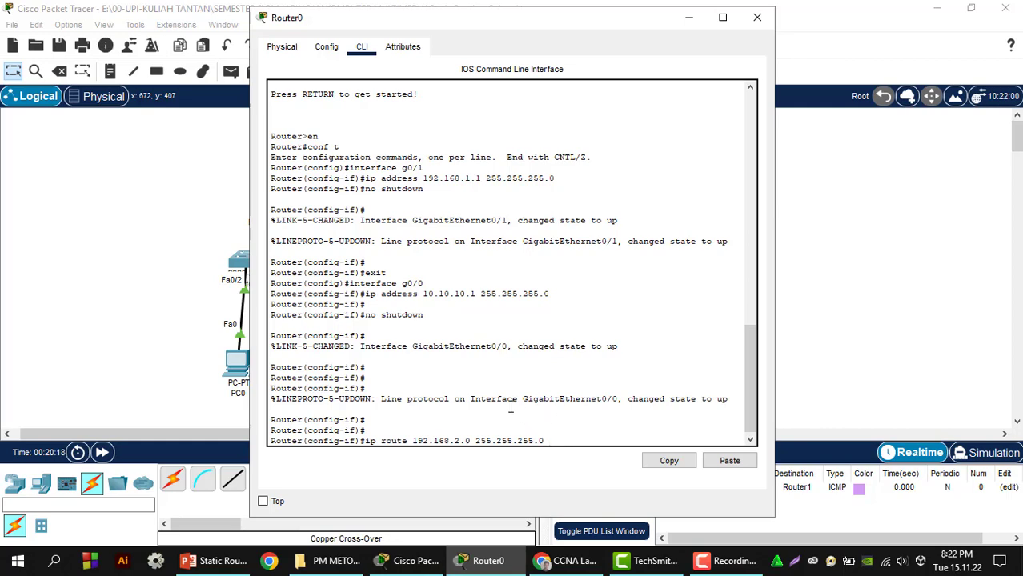
Step: Complete Router0's static route with next-hop address 10.10.10.2 and run the command
left_click_drag(480, 18, 520, 292)
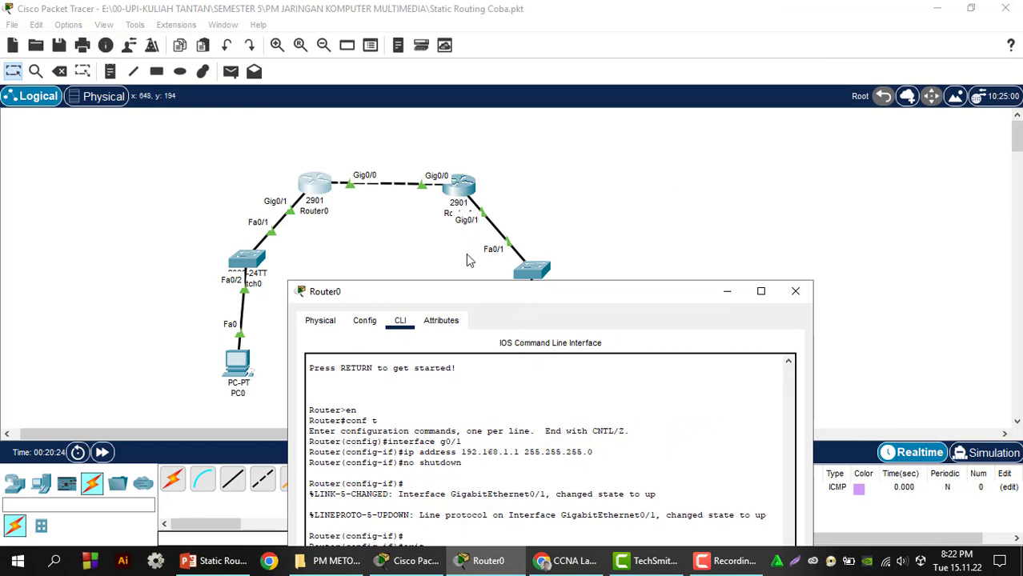
left_click_drag(543, 296, 546, 80)
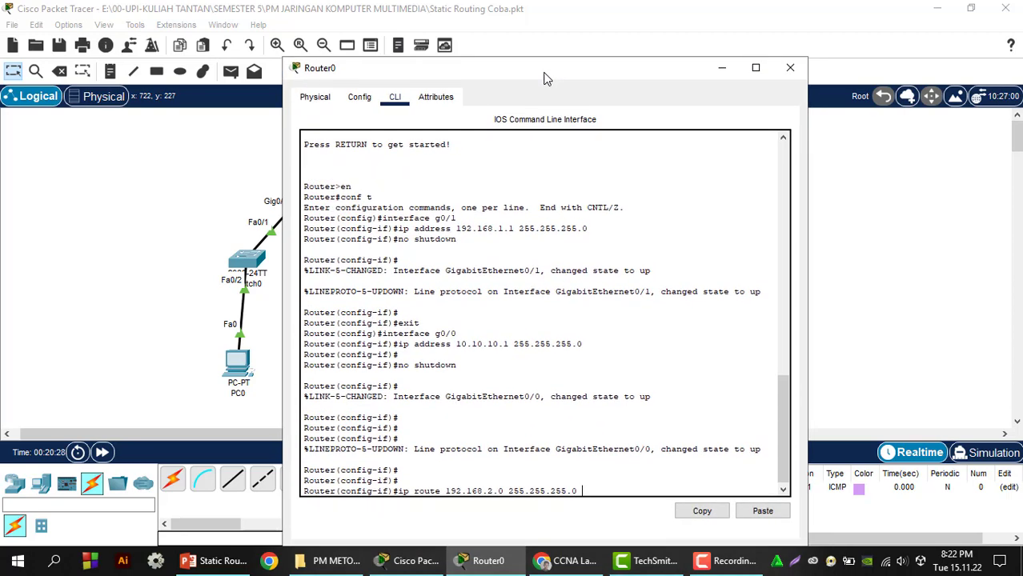
type("10.10.10.10")
key("BackSpace")
type("2")
key("Return")
key("Return")
key("Return")
key("Return")
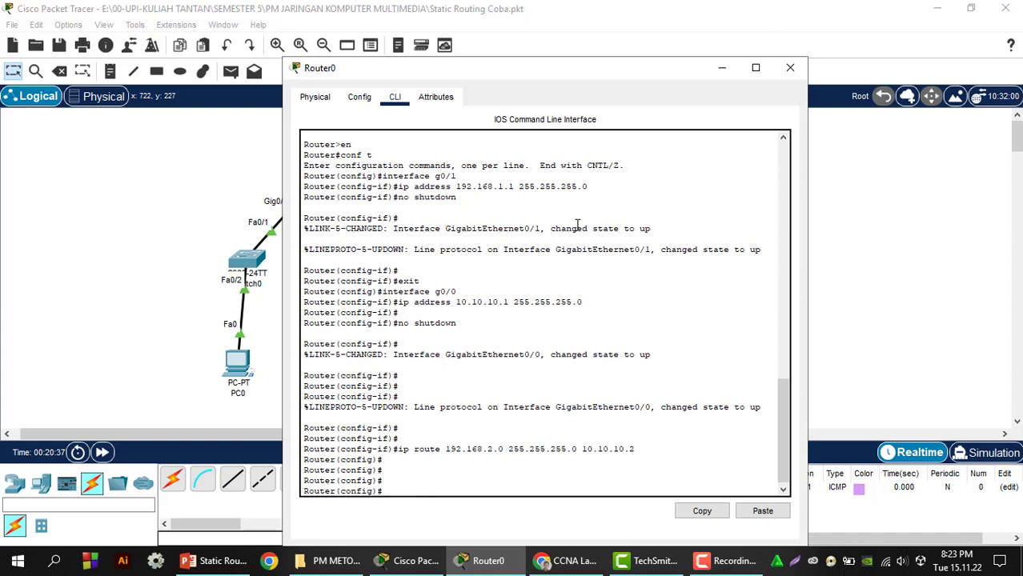
Step: In Router1's command line, begin an ip route command and check the static route syntax on the PowerPoint slide
left_click(789, 68)
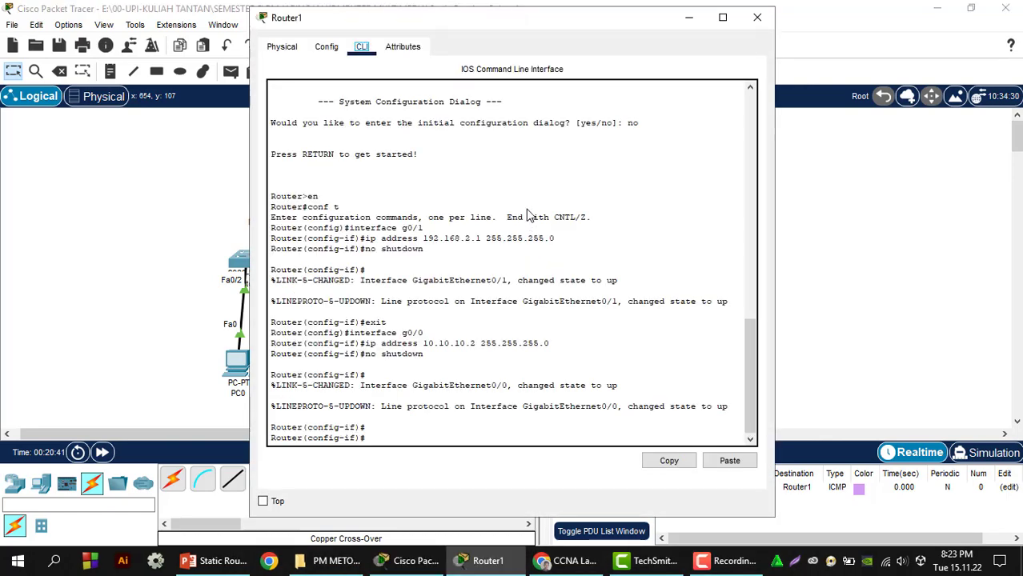
scroll(481, 303, "up", 1)
scroll(481, 304, "down", 1)
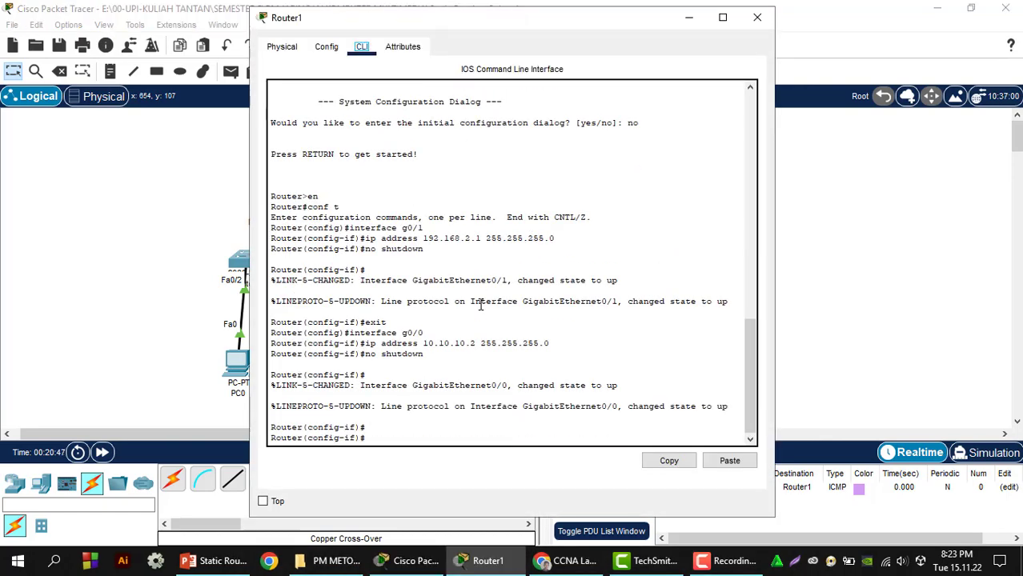
left_click(440, 444)
key("Return")
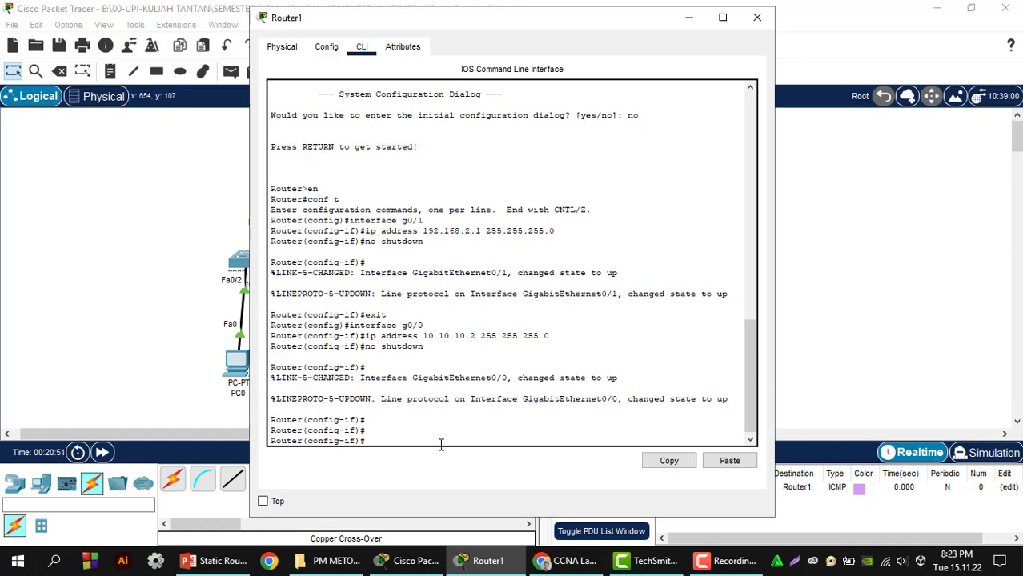
type("ip route")
key("alt+Tab")
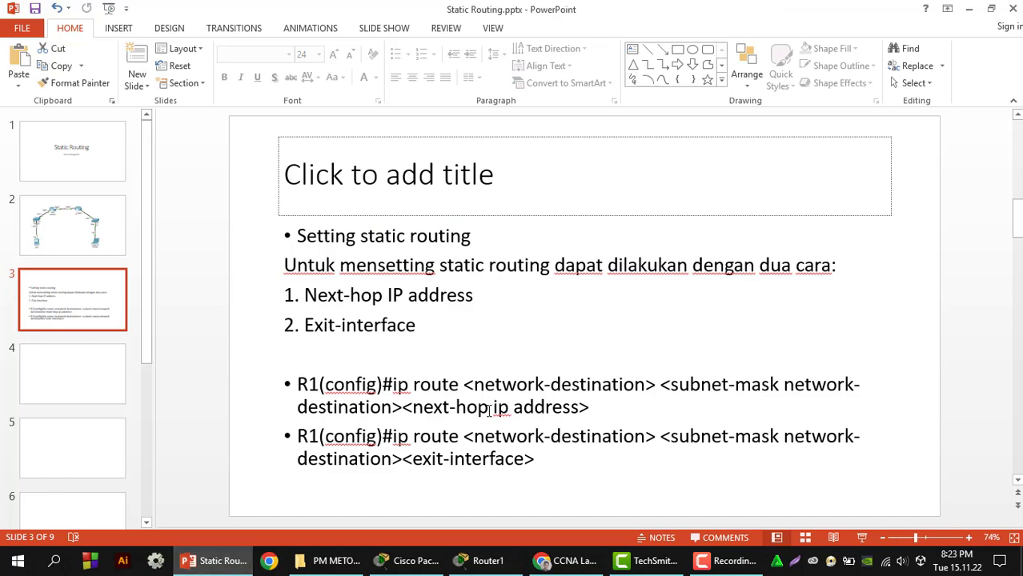
key("alt+Tab")
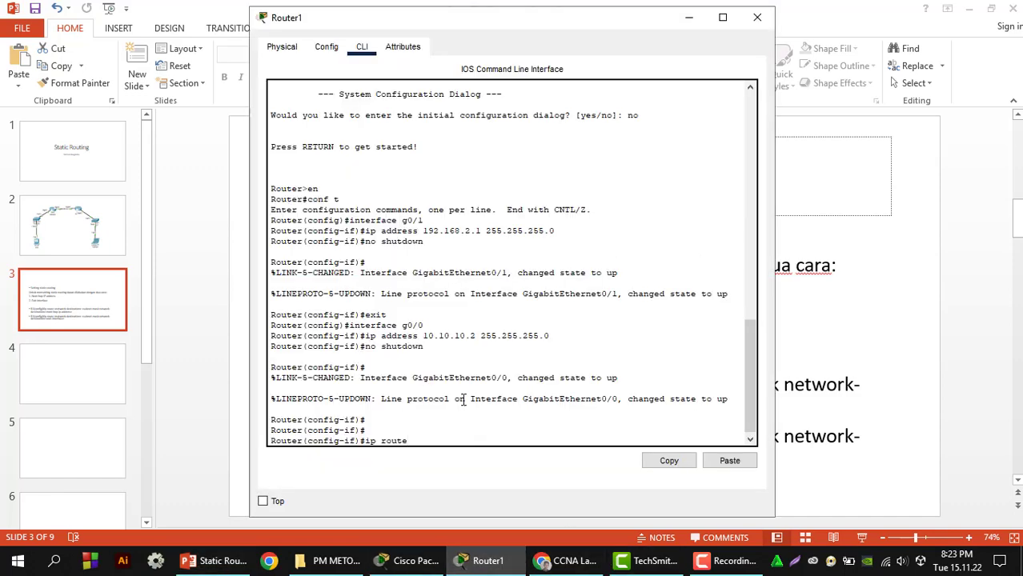
Step: Check the topology and add destination network 192.168.1.0 with mask 255.255.255.0 to Router1's ip route command
left_click(416, 560)
left_click(487, 560)
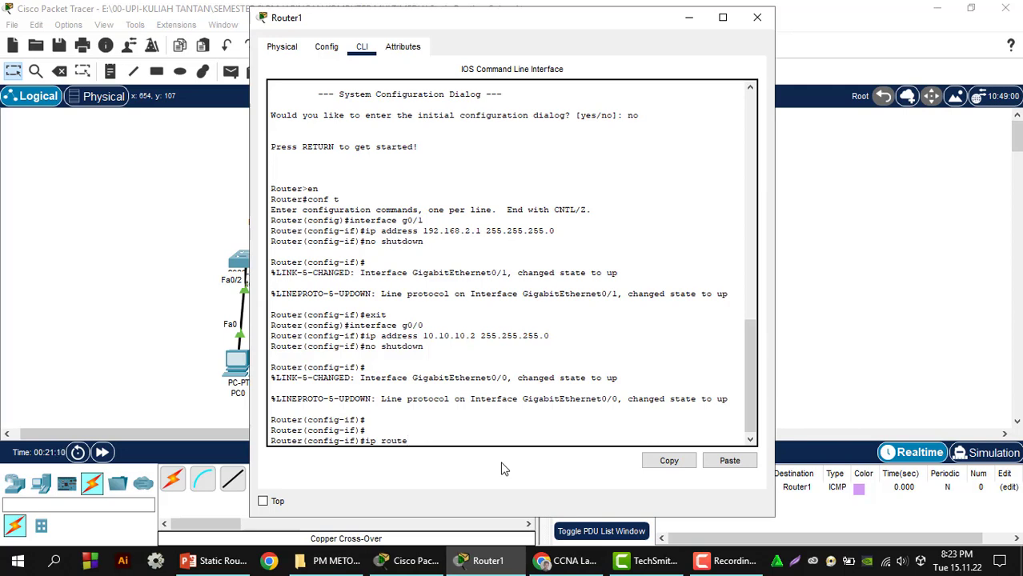
type("92.168.1.0 255.255.255.0")
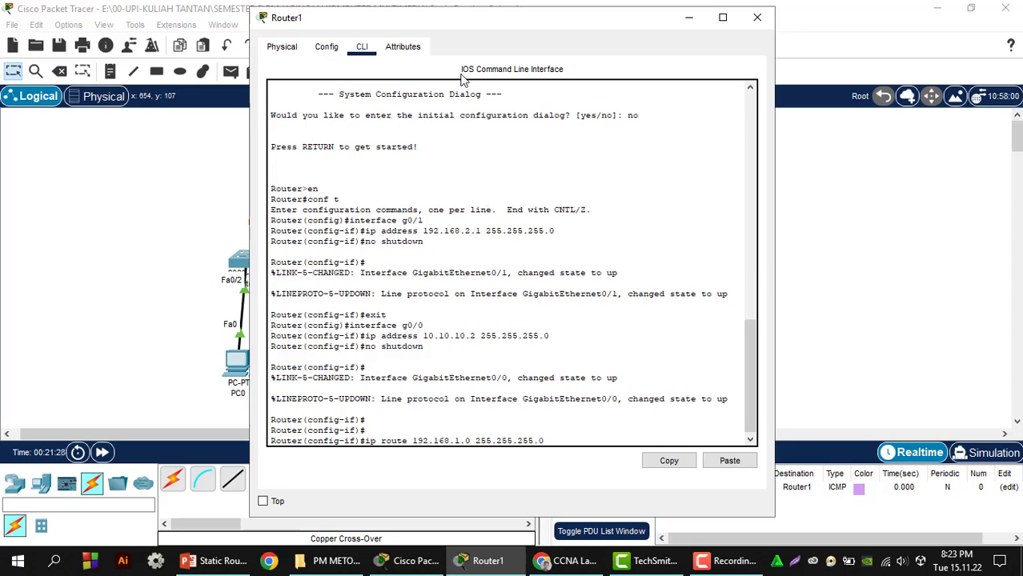
Step: Complete Router1's static route with exit interface g0/0, run the command and close the router window
left_click_drag(462, 25, 696, 33)
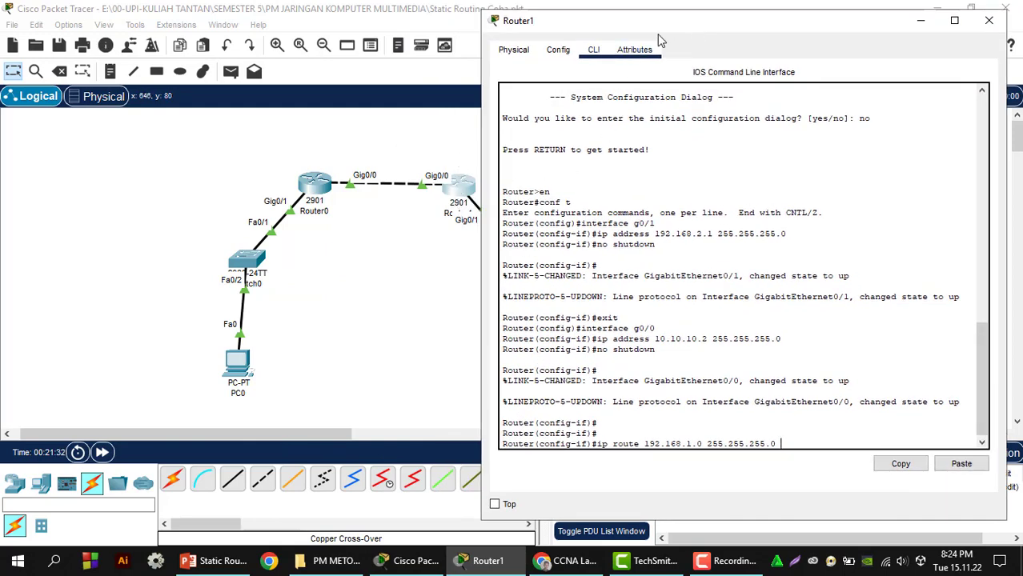
left_click_drag(670, 30, 506, 32)
type("g0/0")
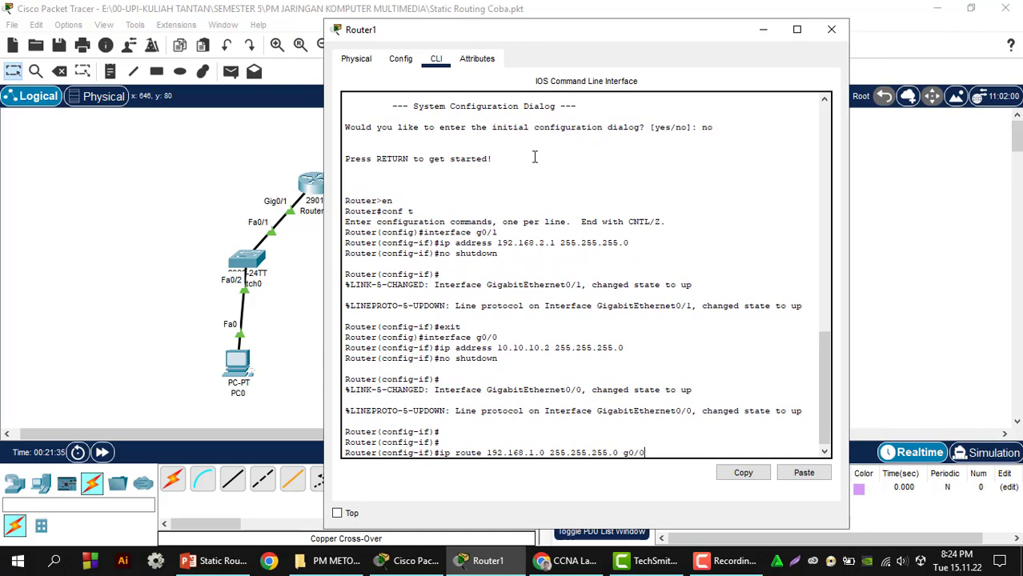
key("Return")
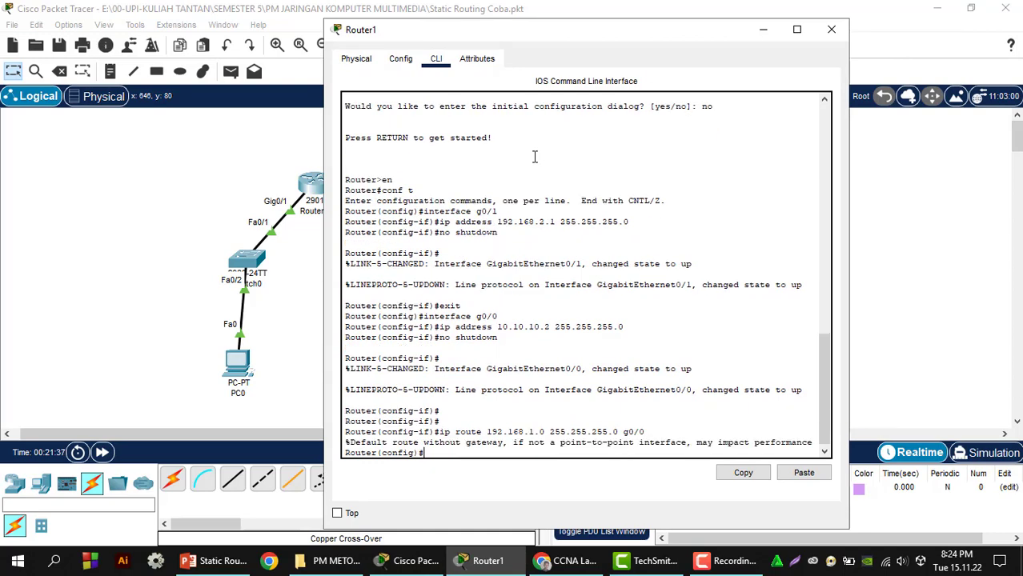
key("Return")
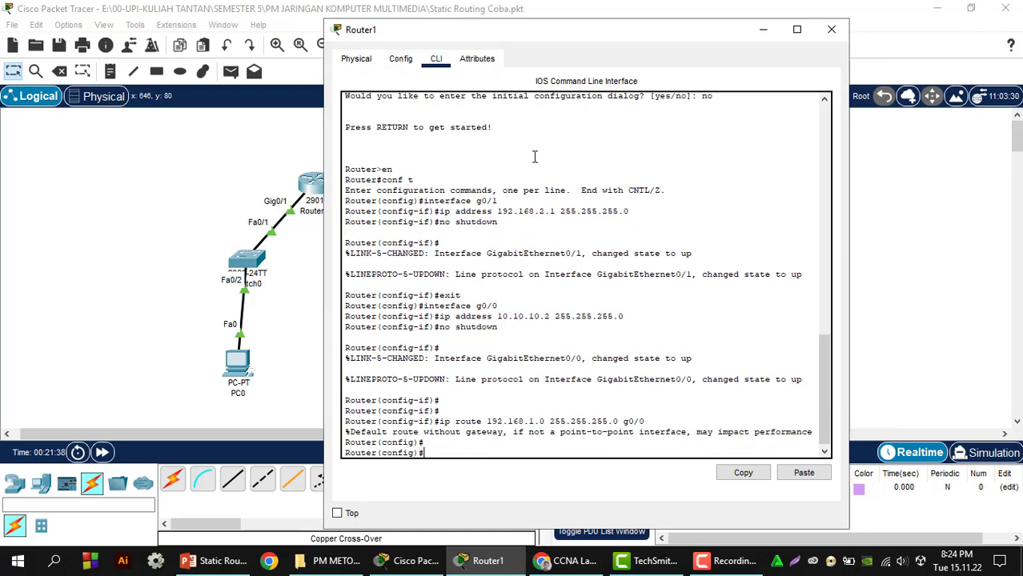
left_click(831, 30)
Step: Send simple PDUs from PC0 to Router0, Router1 and Laptop0 to test the static routes
left_click(231, 71)
left_click(239, 362)
left_click(315, 183)
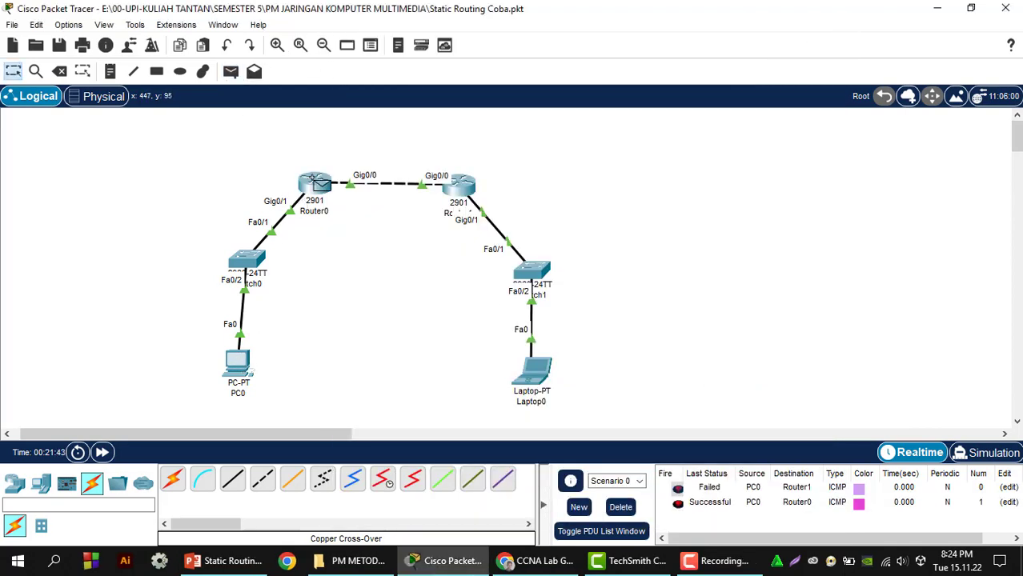
left_click(230, 71)
left_click(238, 365)
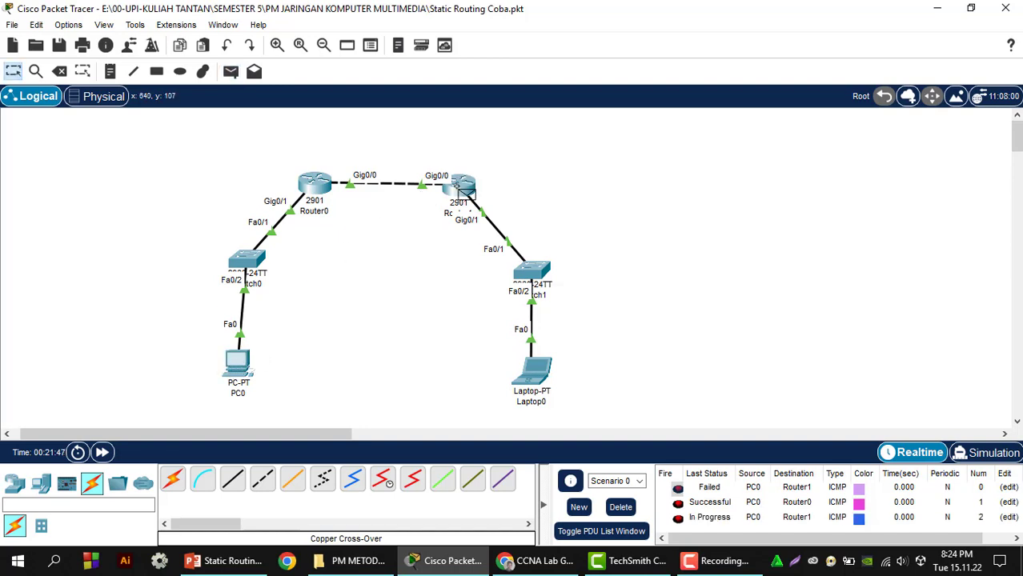
left_click(231, 71)
left_click(240, 364)
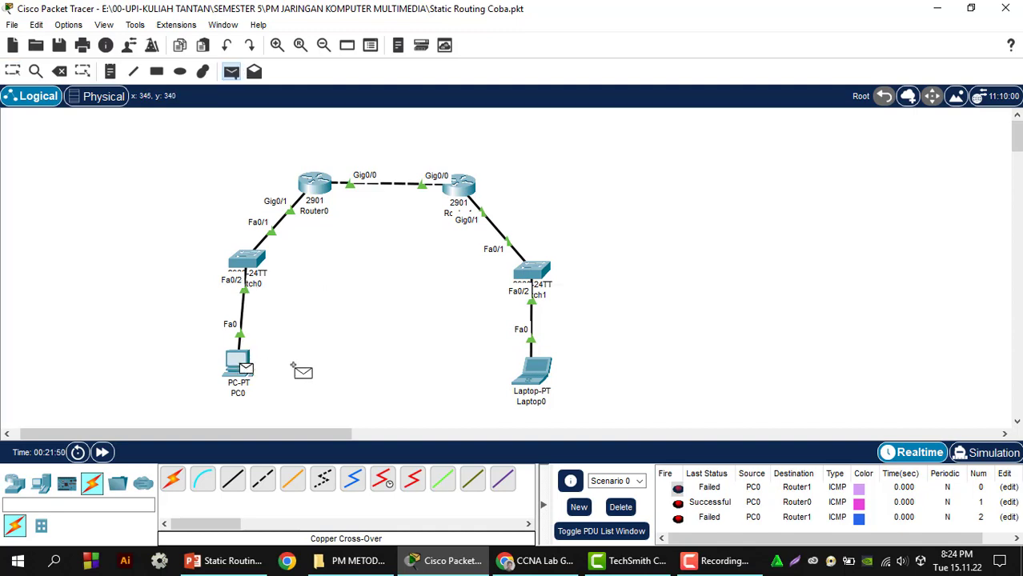
left_click(533, 371)
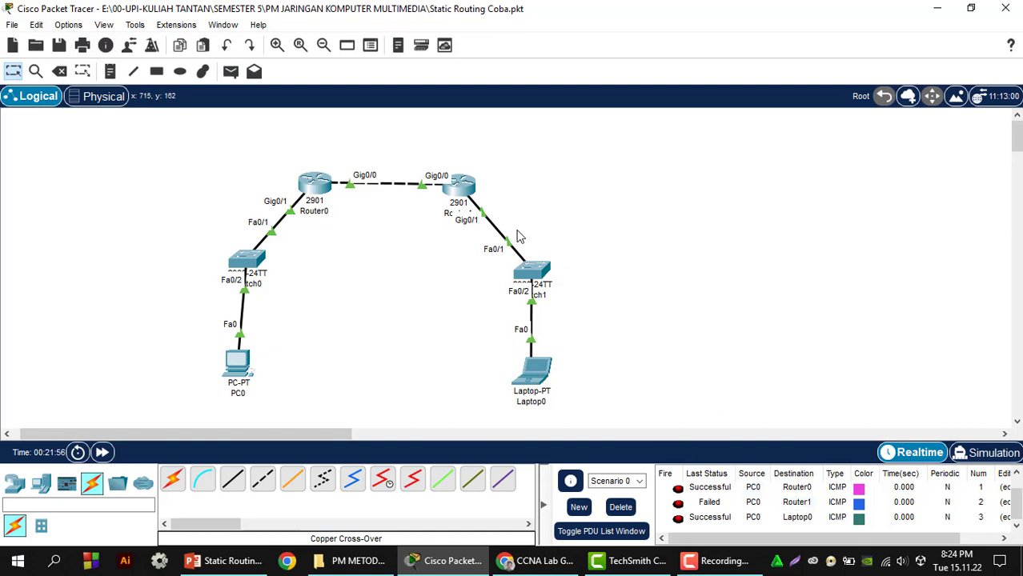
Step: Send simple PDUs from Laptop0 to Router0 and to PC0 to test the reverse route
left_click(233, 75)
left_click(530, 366)
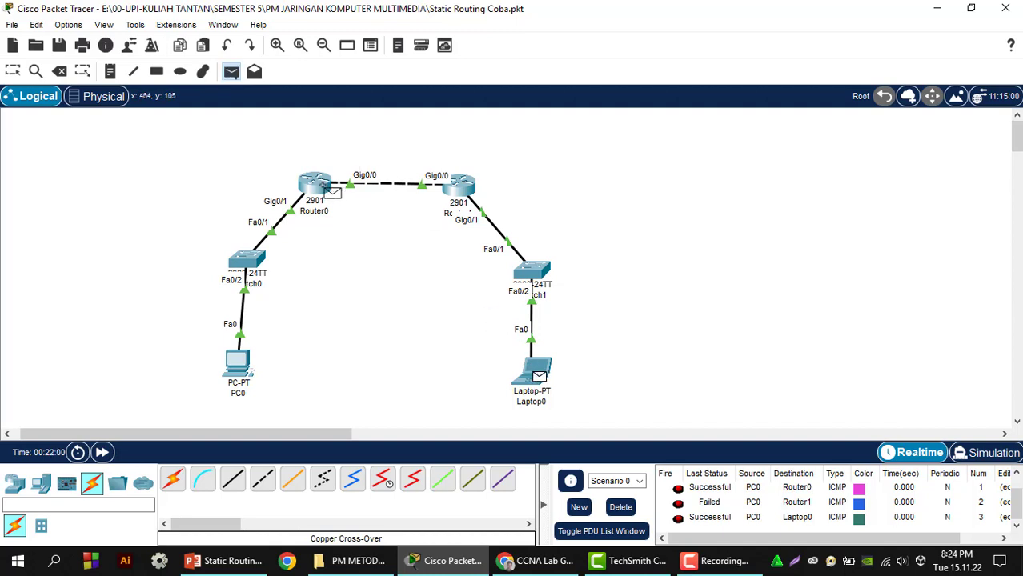
left_click(320, 184)
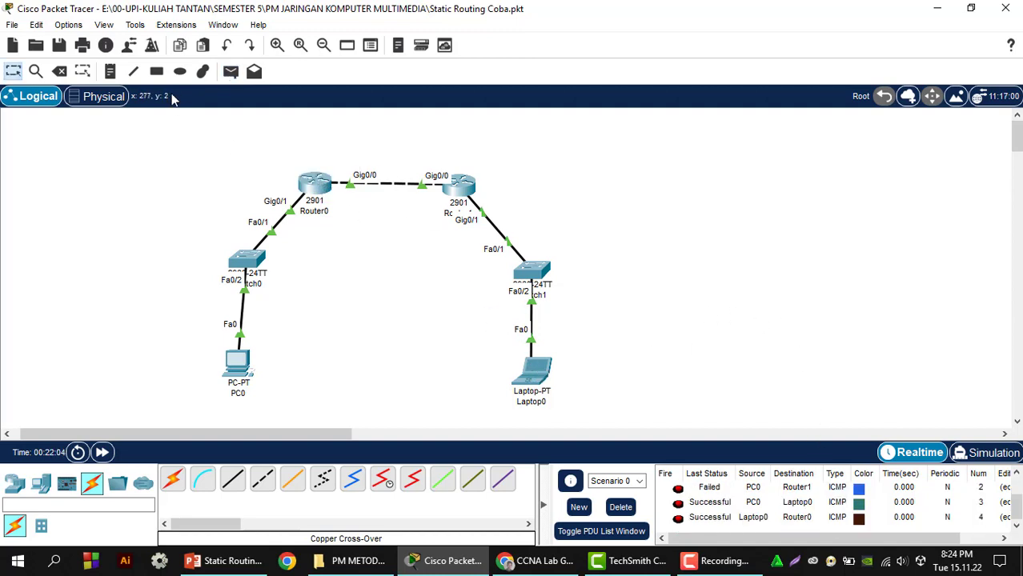
left_click(230, 71)
left_click(525, 377)
left_click(236, 365)
scroll(815, 502, "down", 1)
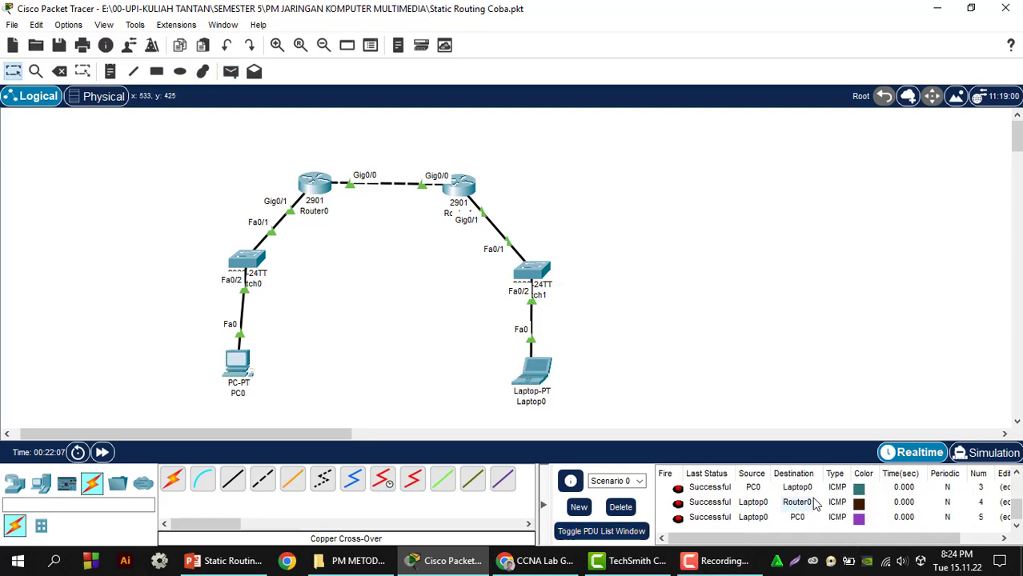
Step: Repeat the connectivity test from PC0 to Router1 with two more simple PDUs
left_click(230, 71)
left_click(239, 358)
left_click(458, 186)
scroll(730, 509, "down", 2)
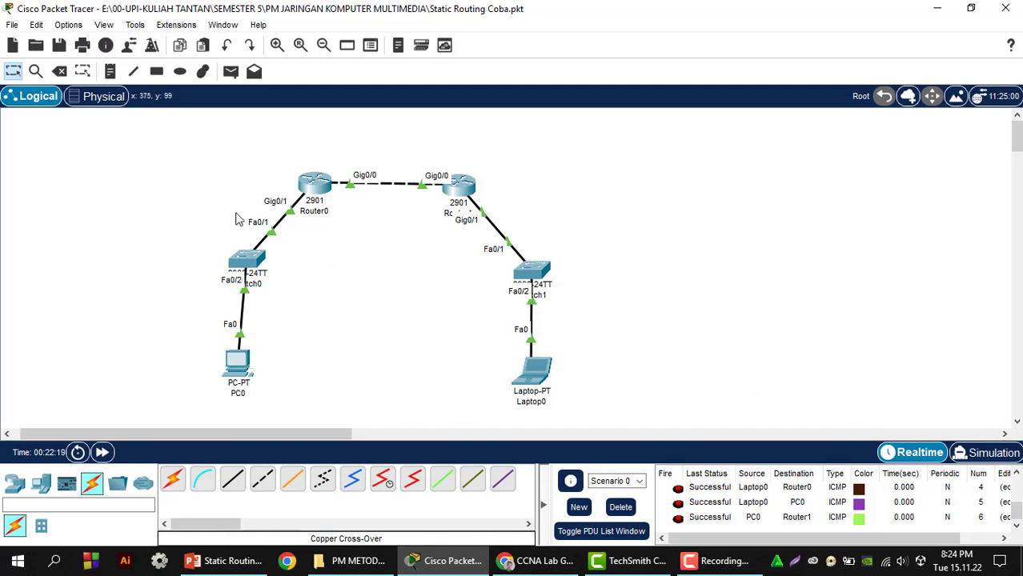
left_click(230, 73)
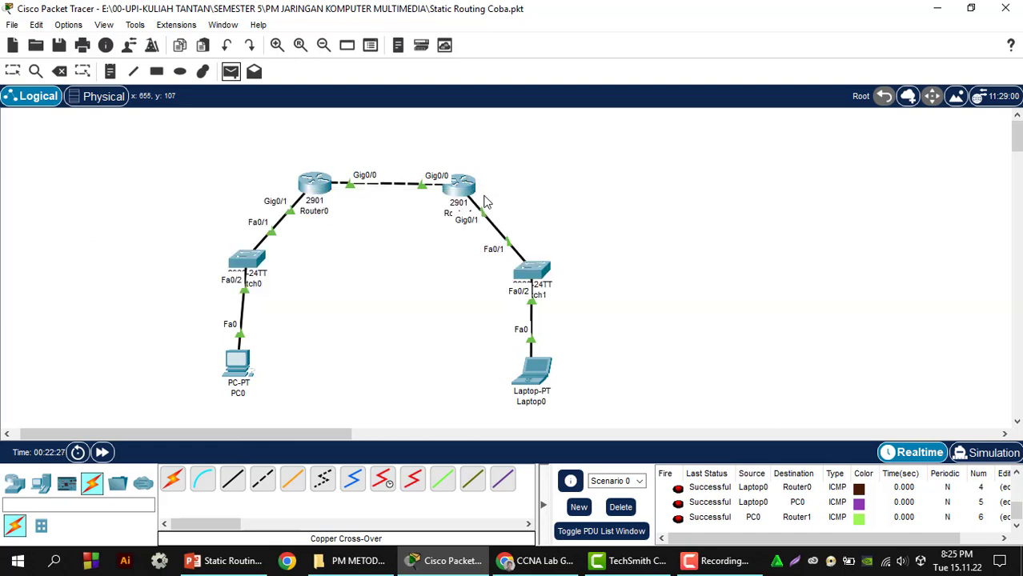
left_click(248, 368)
left_click(464, 187)
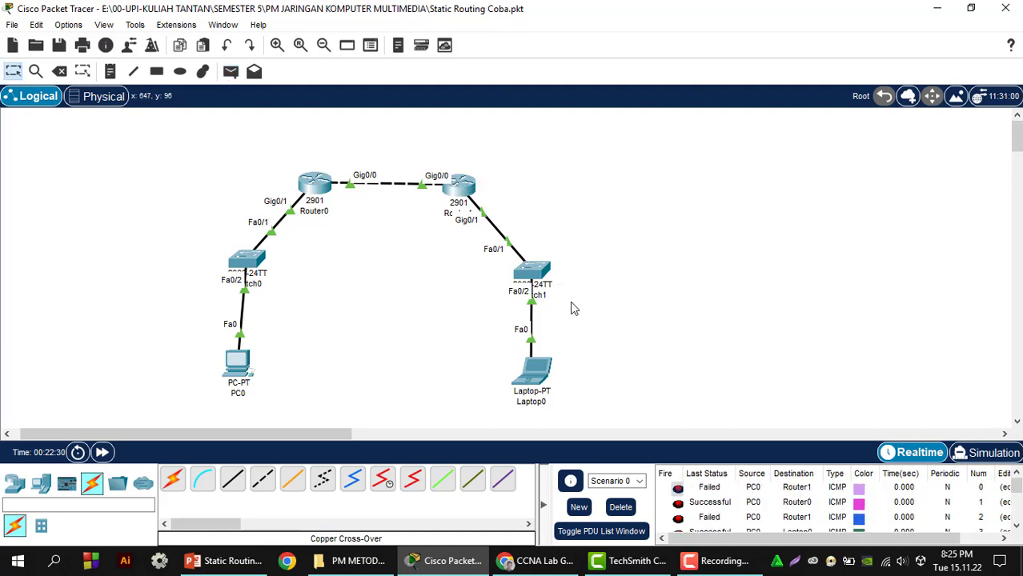
Step: Delete Scenario 0's existing test PDUs and send a fresh simple PDU from PC0 to Router0
left_click(621, 507)
left_click(230, 71)
left_click(240, 358)
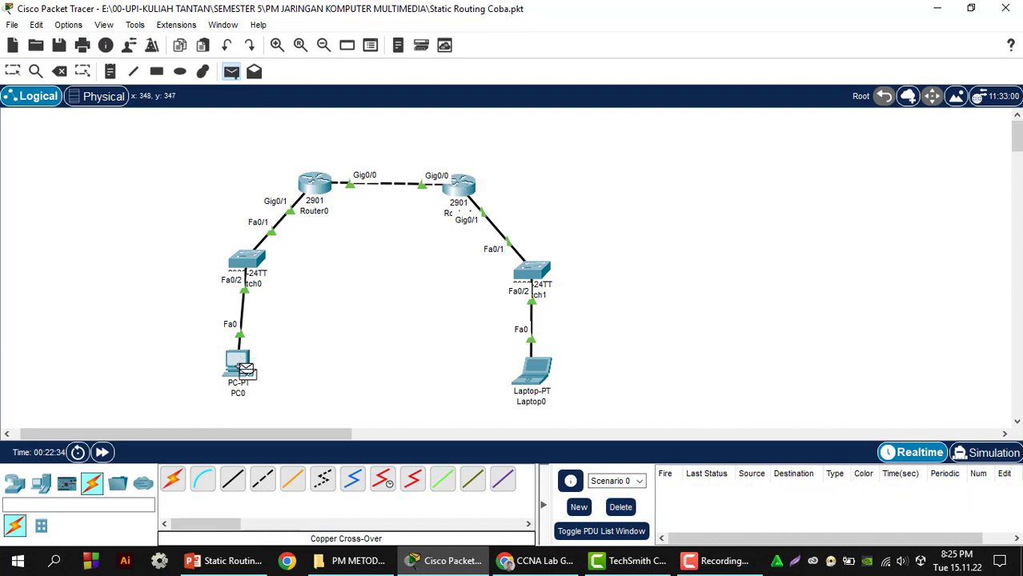
left_click(309, 182)
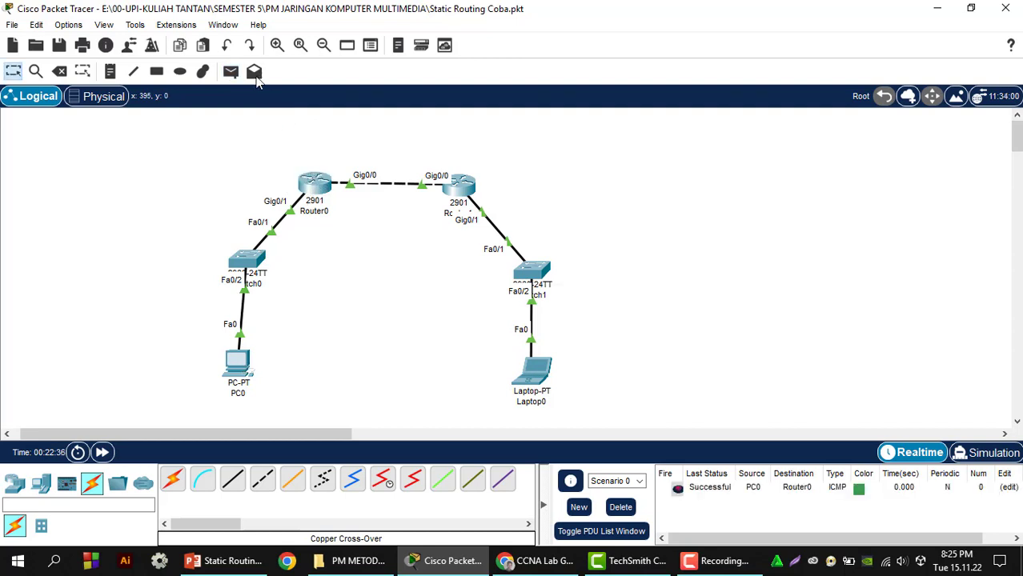
Step: Send simple PDUs from PC0 to Router1 and from PC0 to Laptop0
left_click(231, 71)
left_click(244, 360)
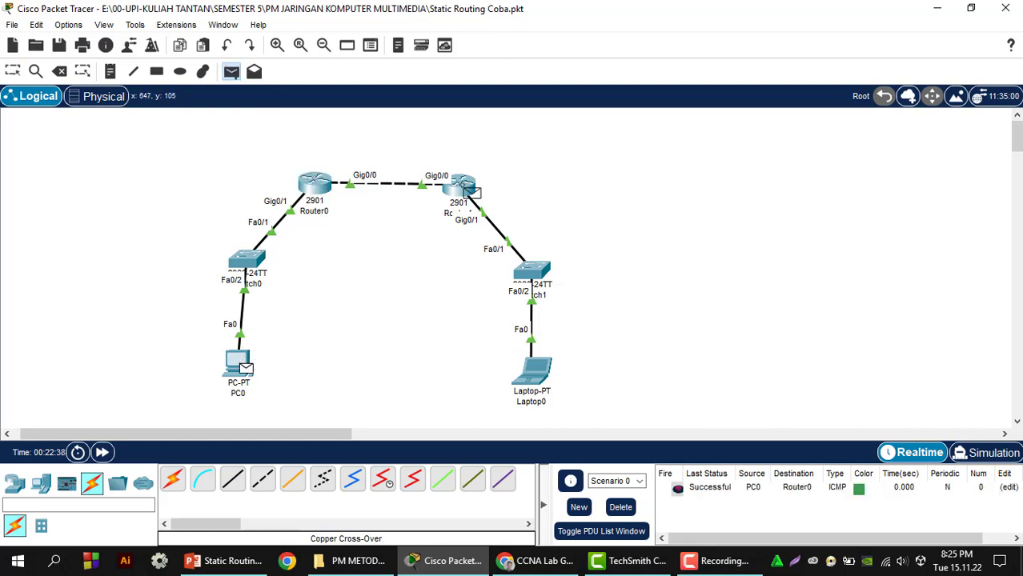
left_click(462, 187)
left_click(230, 71)
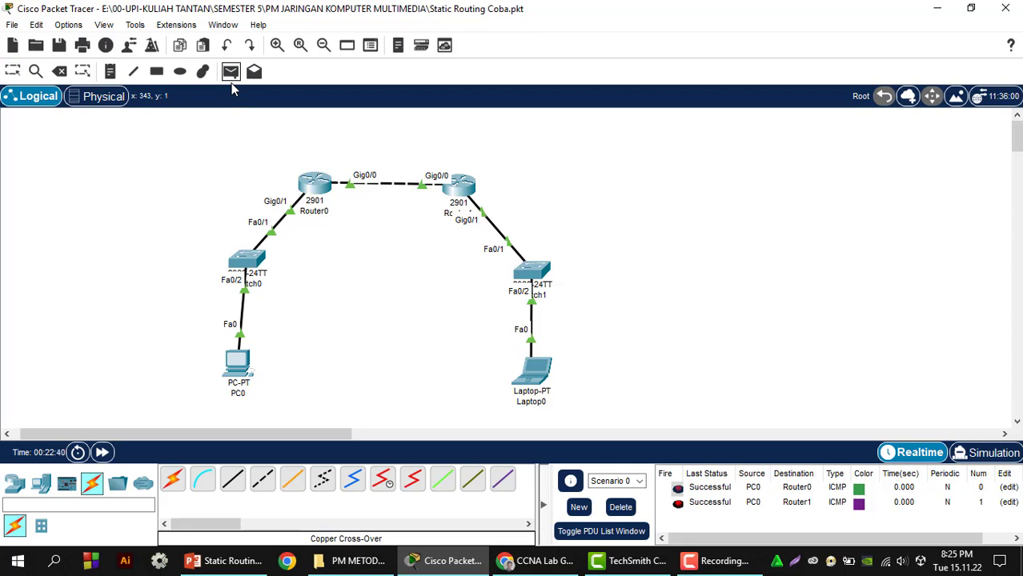
left_click(244, 367)
left_click(539, 371)
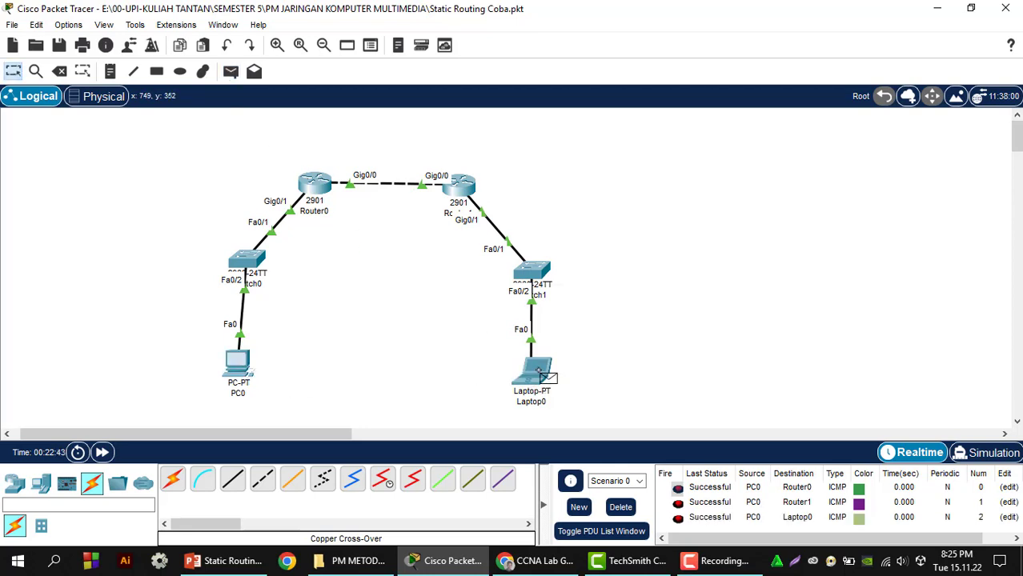
Step: Send simple PDUs from Laptop0 to Router0 and from Laptop0 to PC0, checking their status in the PDU list
left_click(230, 71)
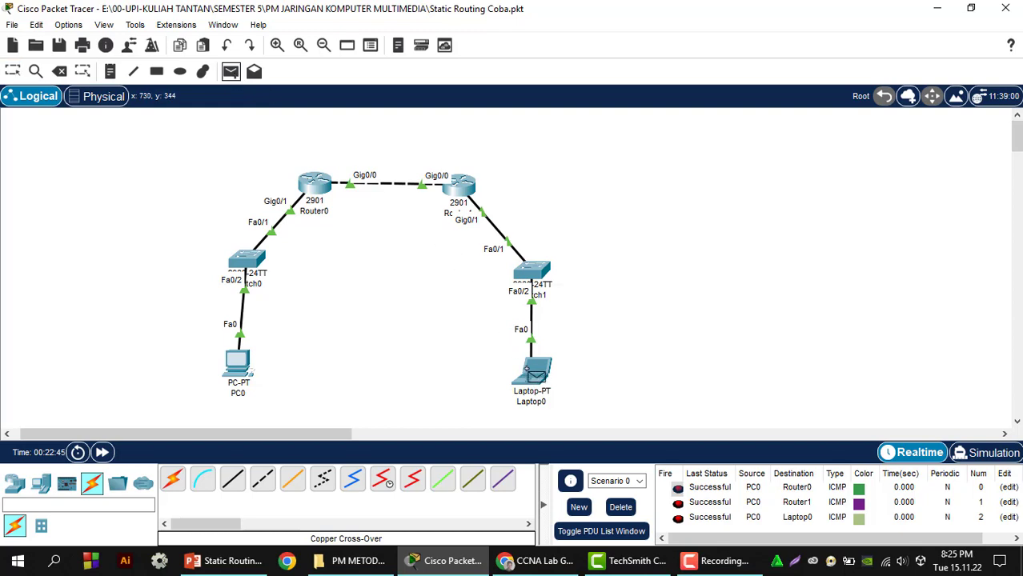
left_click(539, 373)
left_click(319, 192)
scroll(753, 519, "down", 1)
left_click(231, 71)
left_click(536, 371)
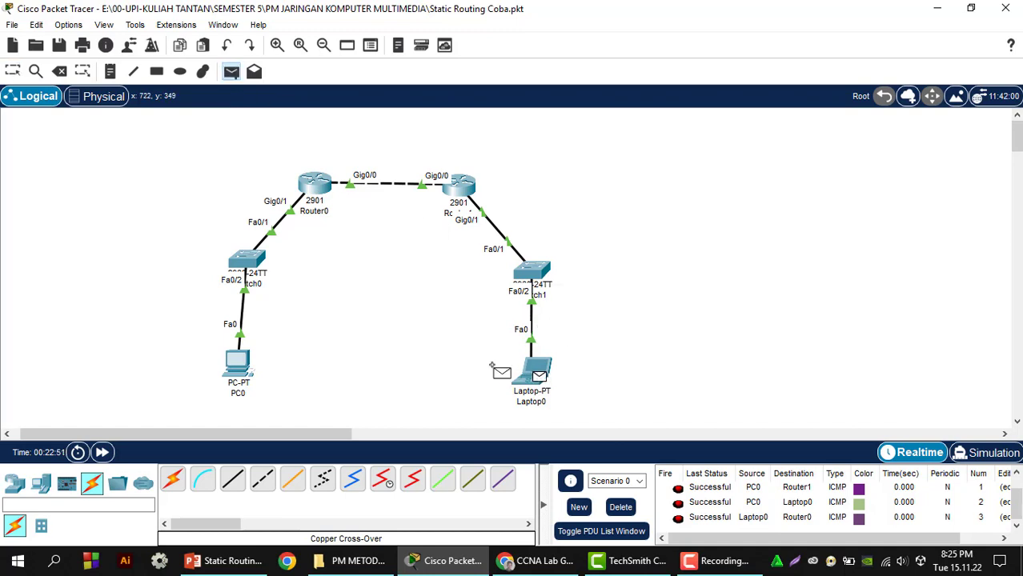
left_click(238, 365)
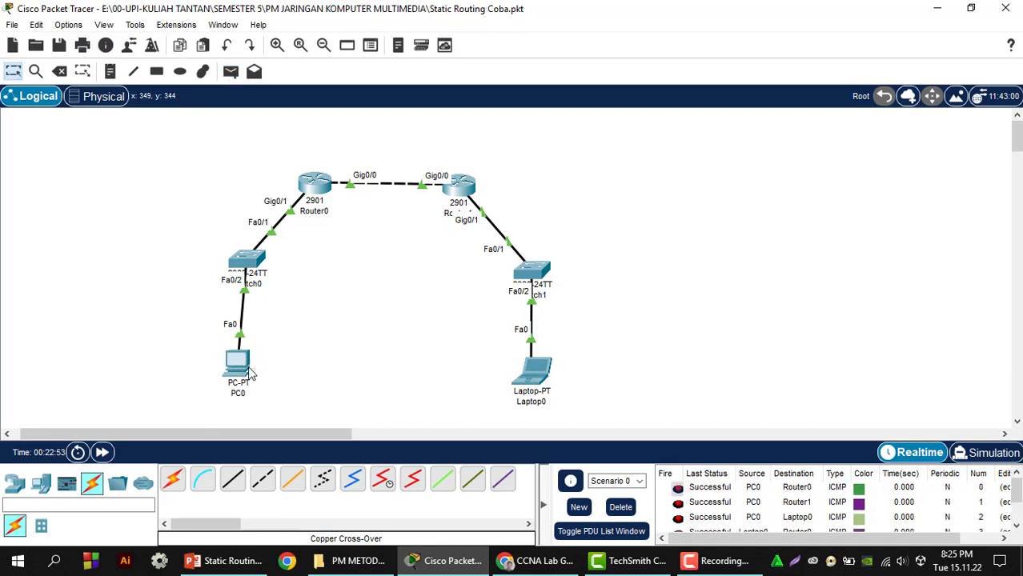
scroll(756, 514, "down", 1)
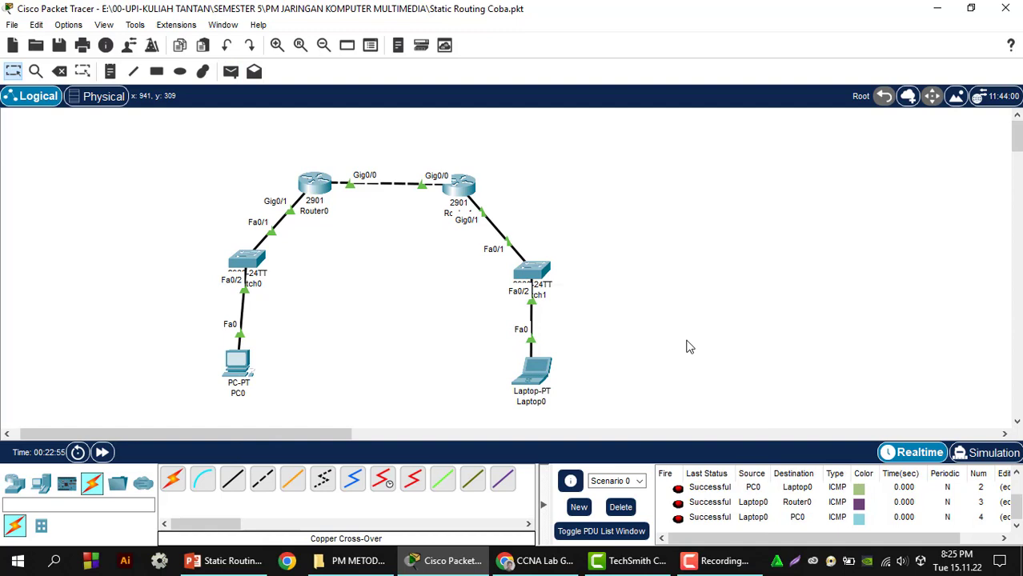